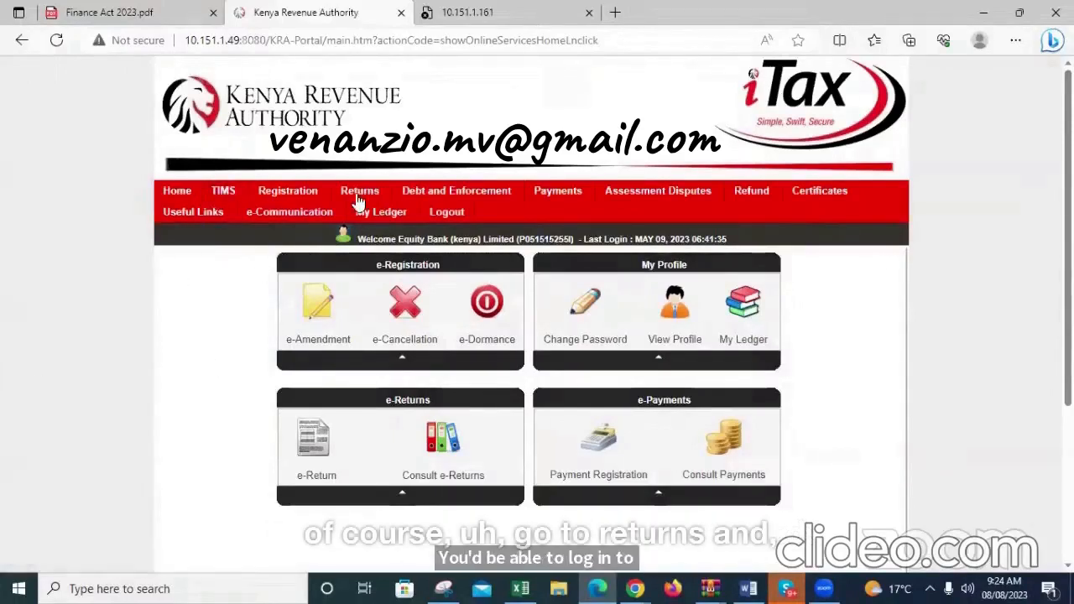
Dismiss the Endpoint Security login, open the return filing form and set the tax obligation to Income Tax - PAYE
mouse_move(361, 191)
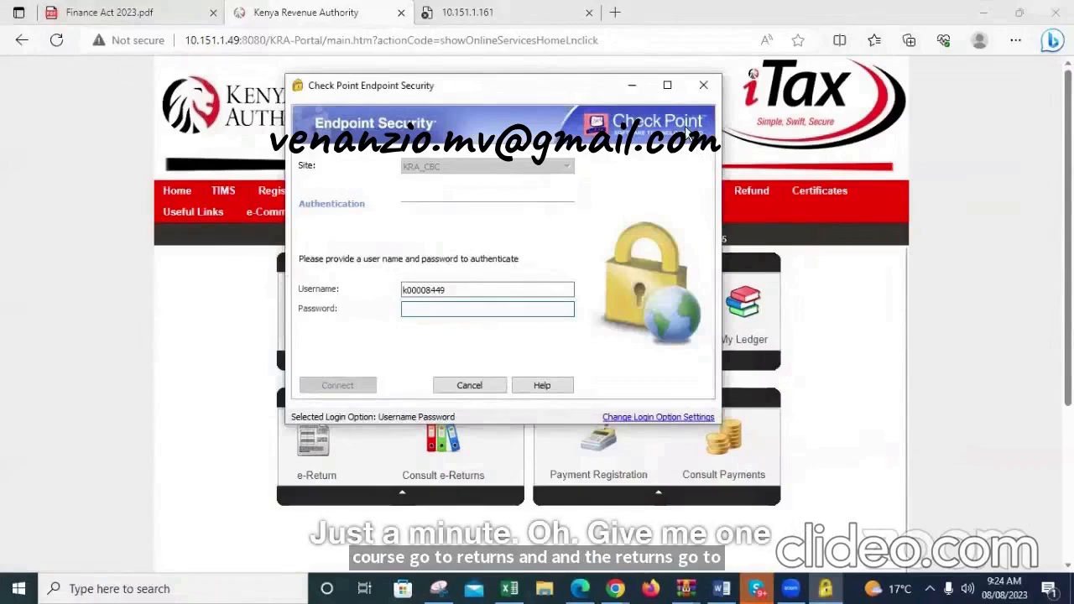
left_click(469, 386)
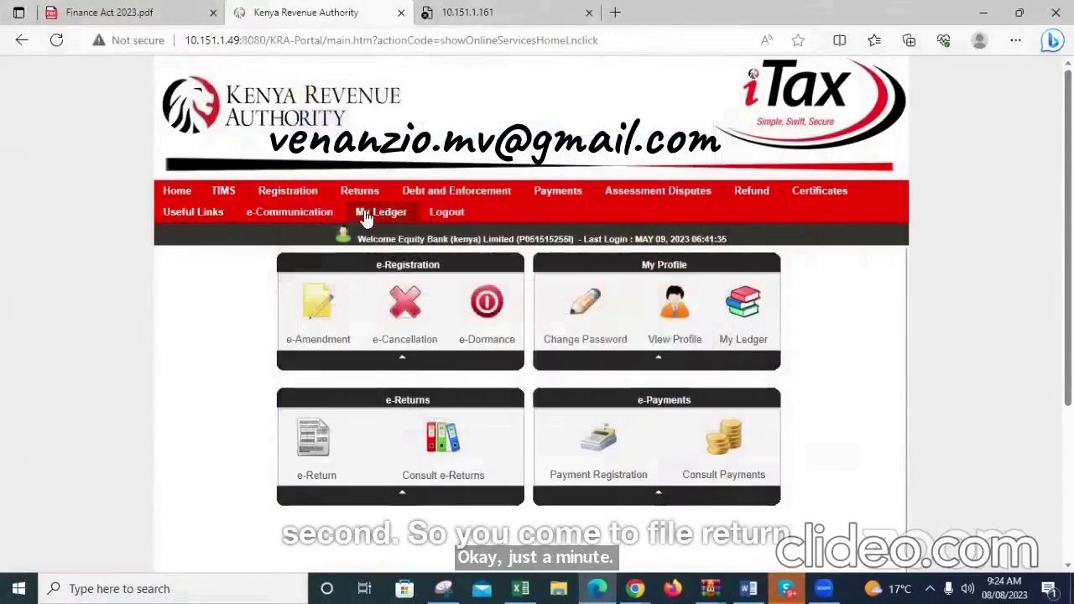
left_click(365, 217)
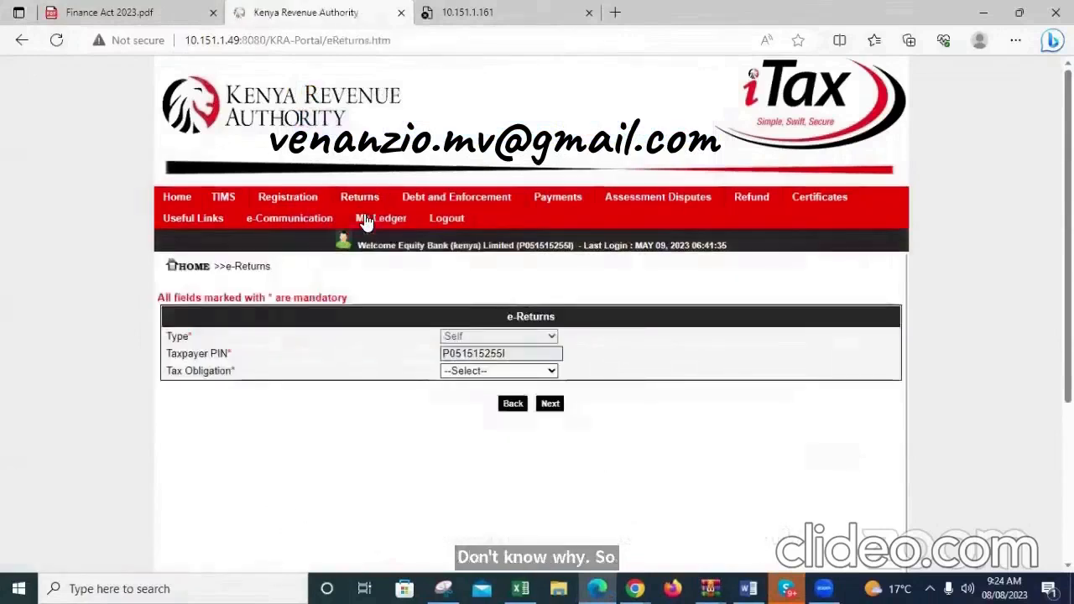
left_click(517, 373)
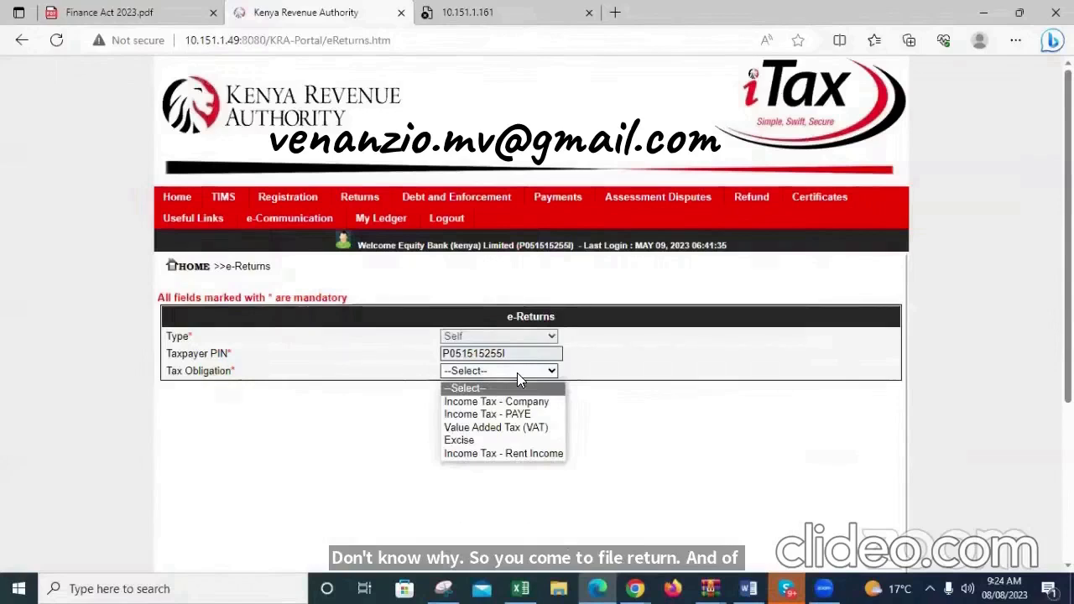
left_click(516, 415)
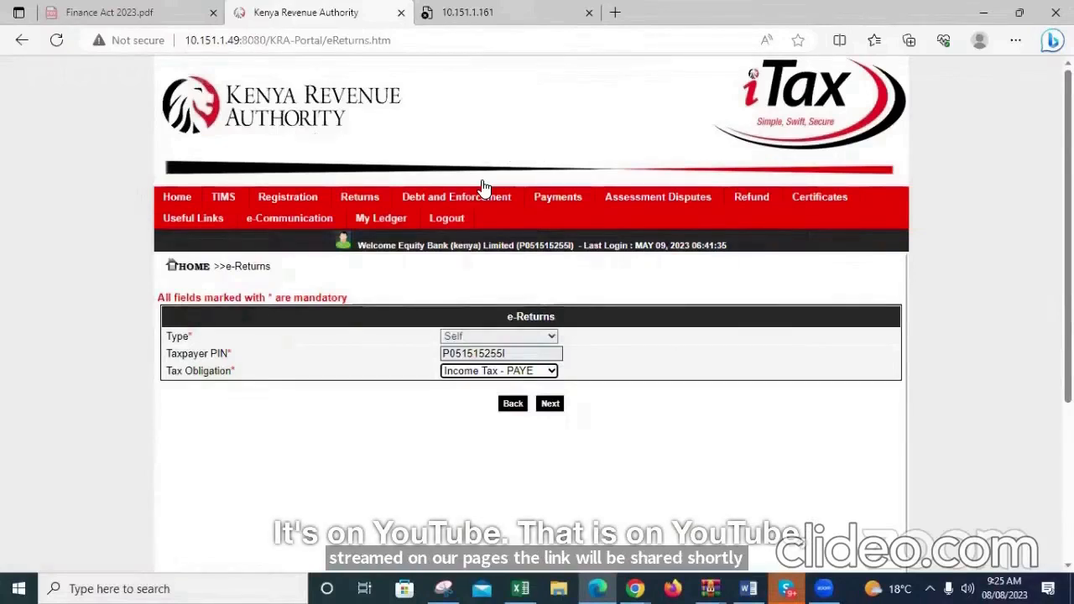
Load the iTax portal hosted at 10.151.1.22:8080/KRA-Portal in the current browser tab
left_click(227, 39)
type("10")
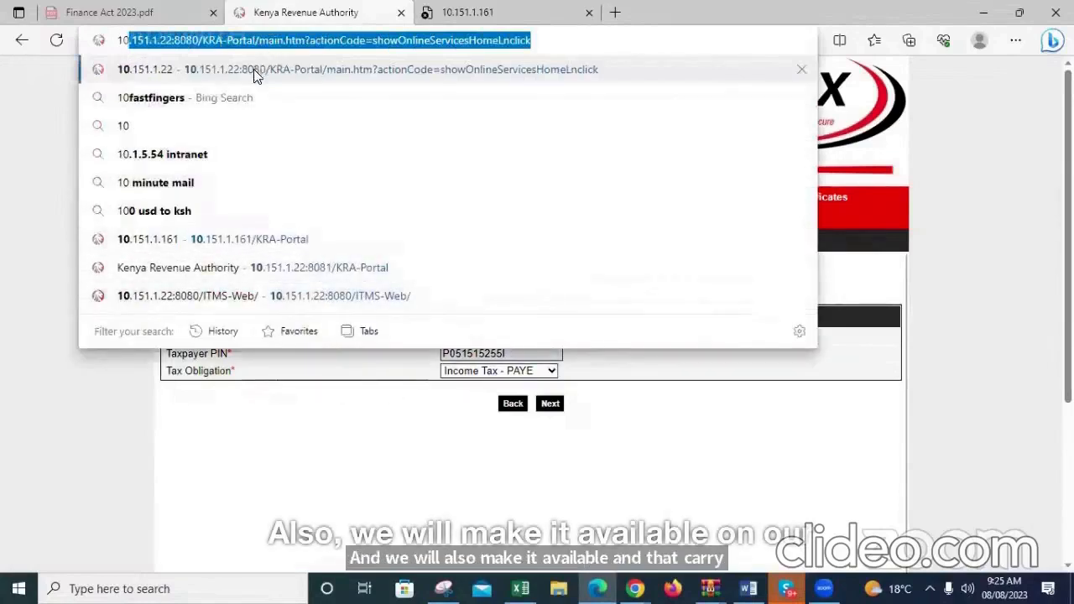
key("Return")
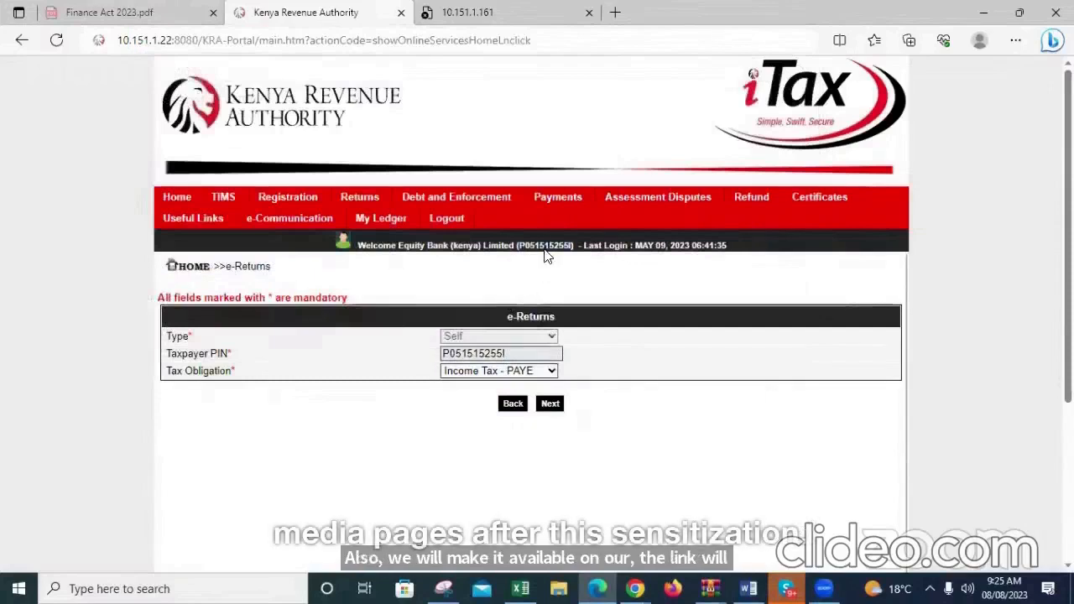
left_click(229, 47)
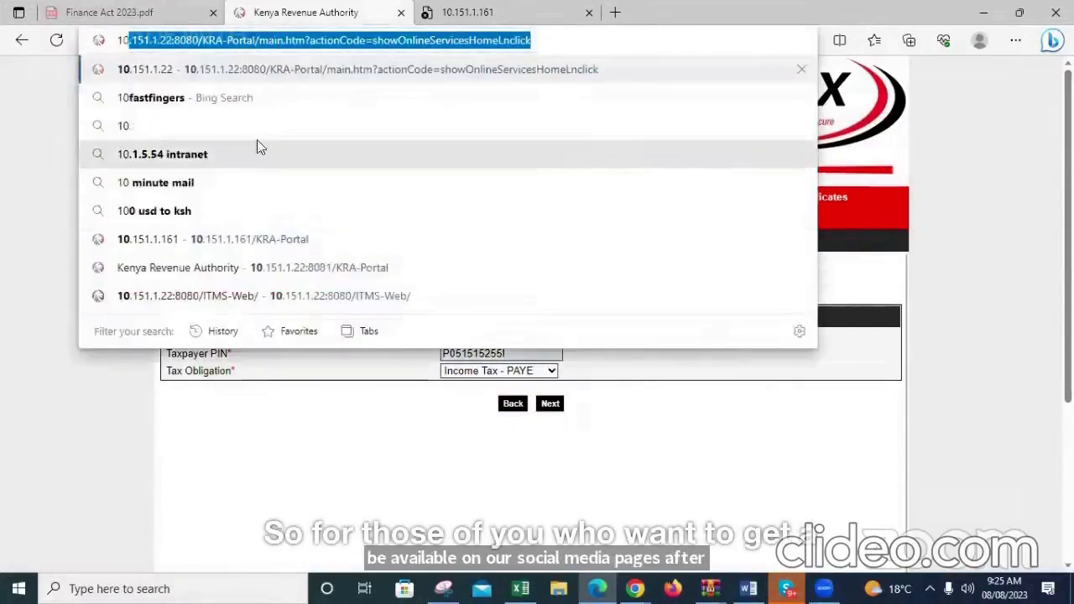
key("Return")
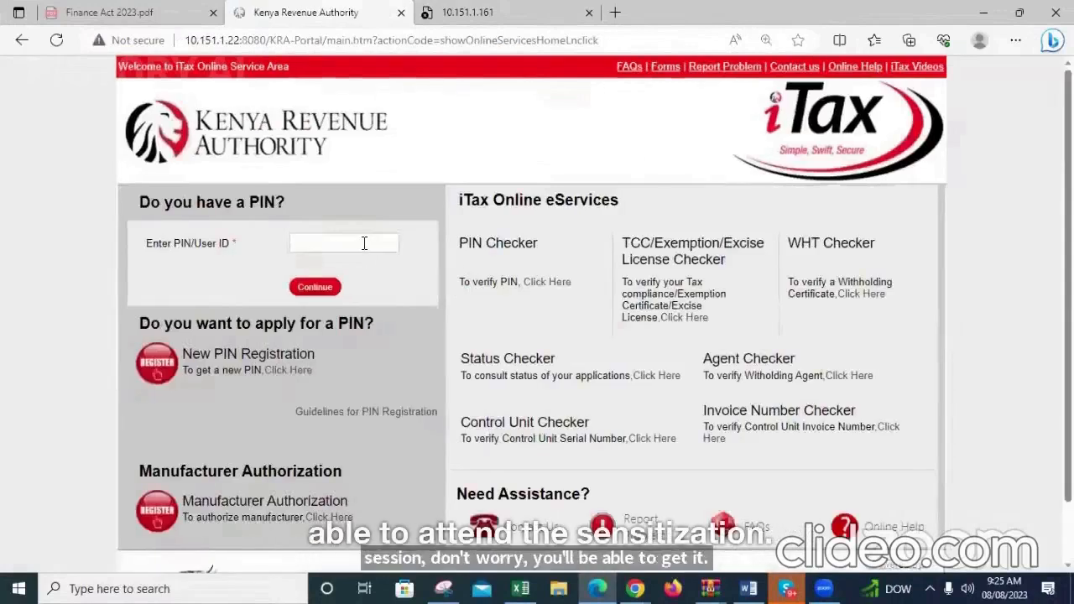
Enter the taxpayer's PIN as the user ID and continue to the password stage of the login
left_click(364, 243)
left_click(319, 287)
left_click(297, 309)
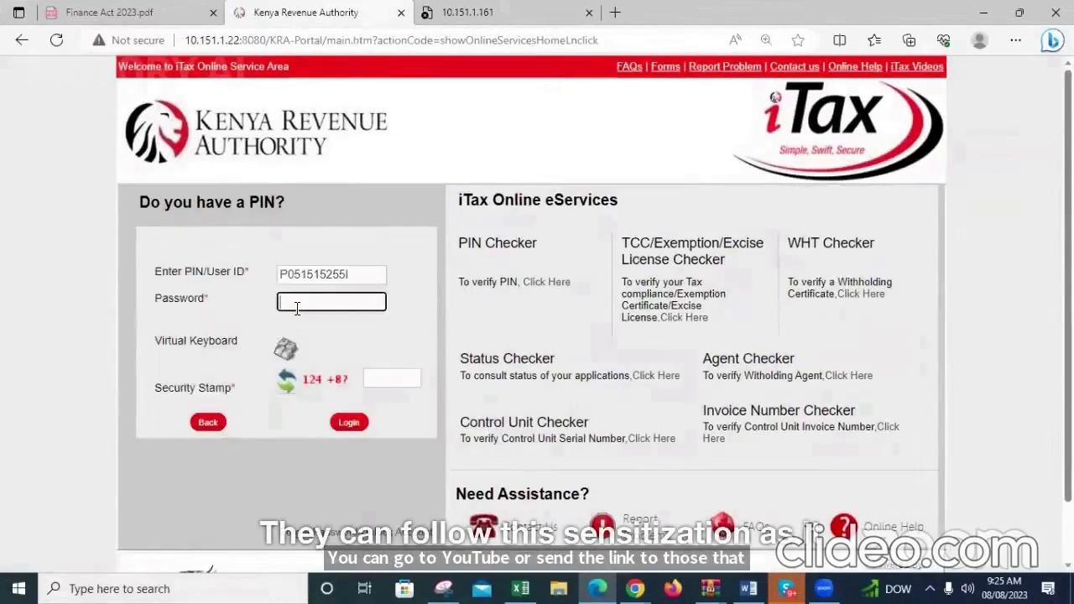
Enter the account password, check it in plain text, answer the security stamp sum and log in to iTax
type("*******")
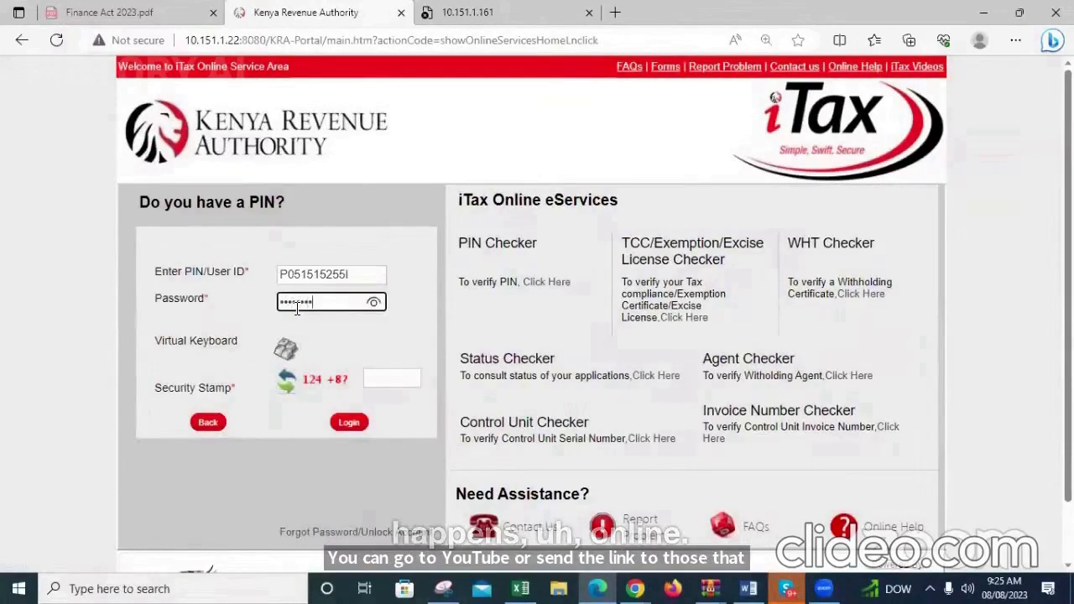
type("**")
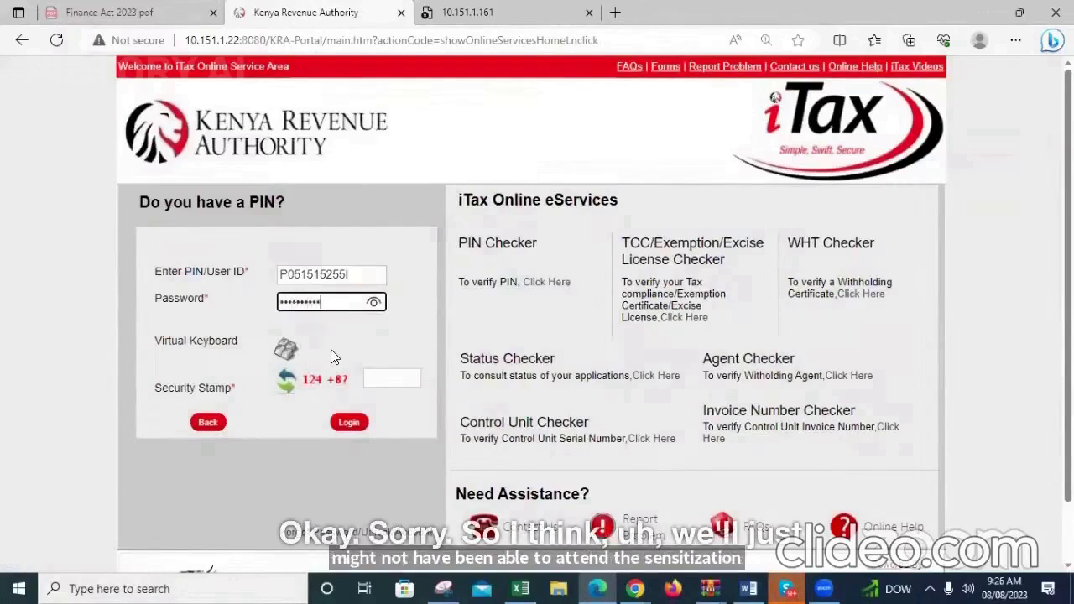
left_click(375, 304)
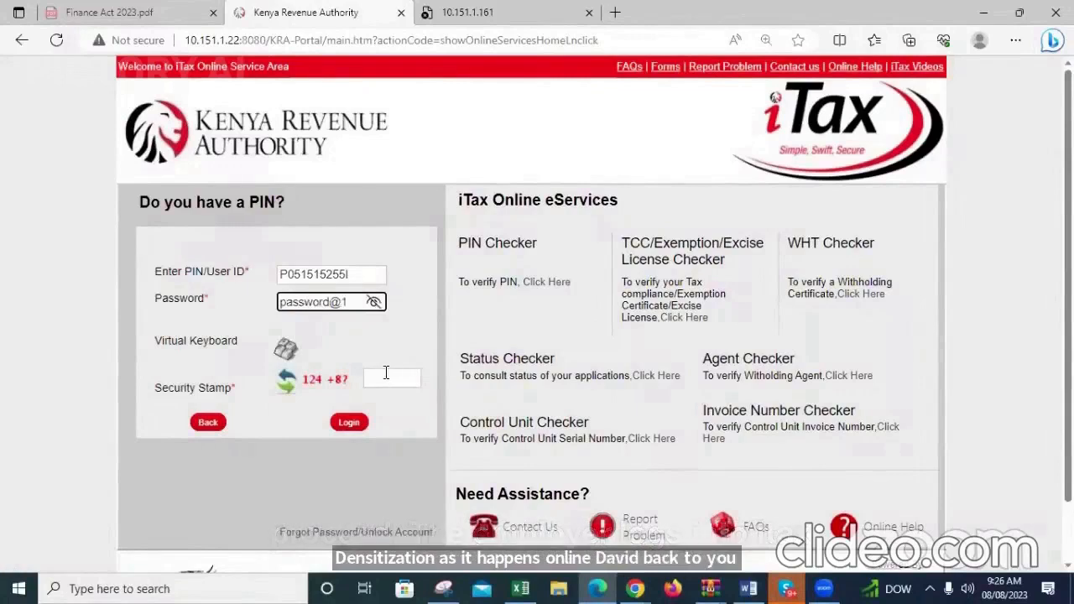
left_click(386, 376)
type("13")
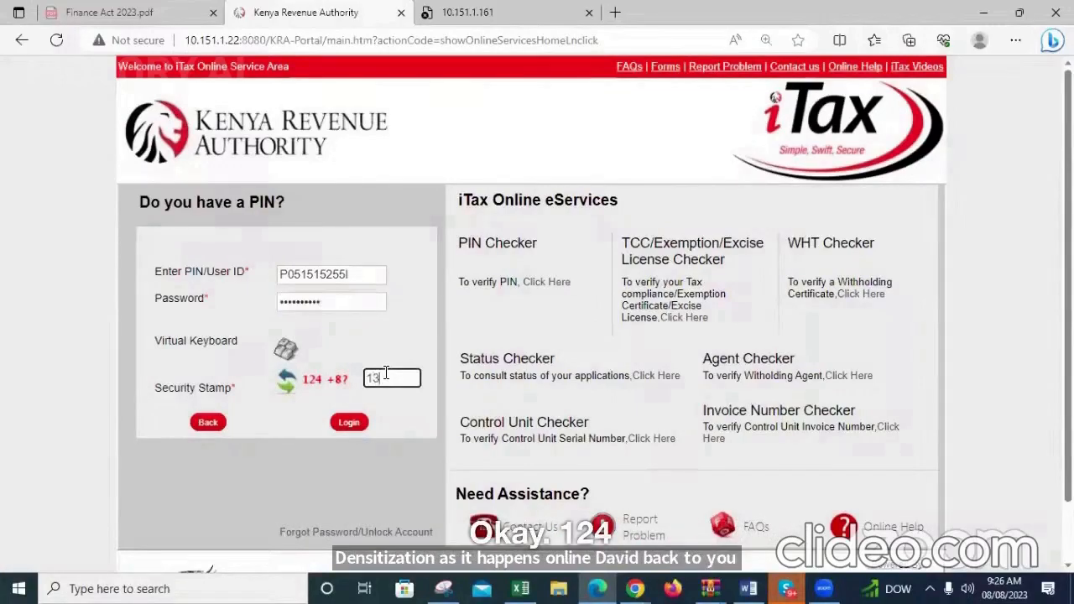
type("2")
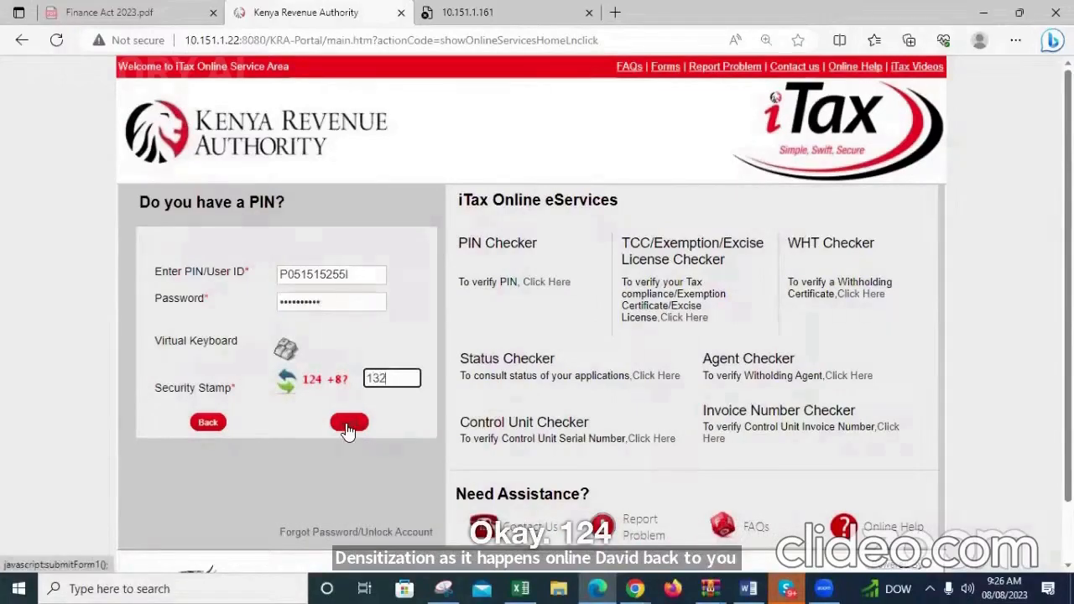
left_click(349, 426)
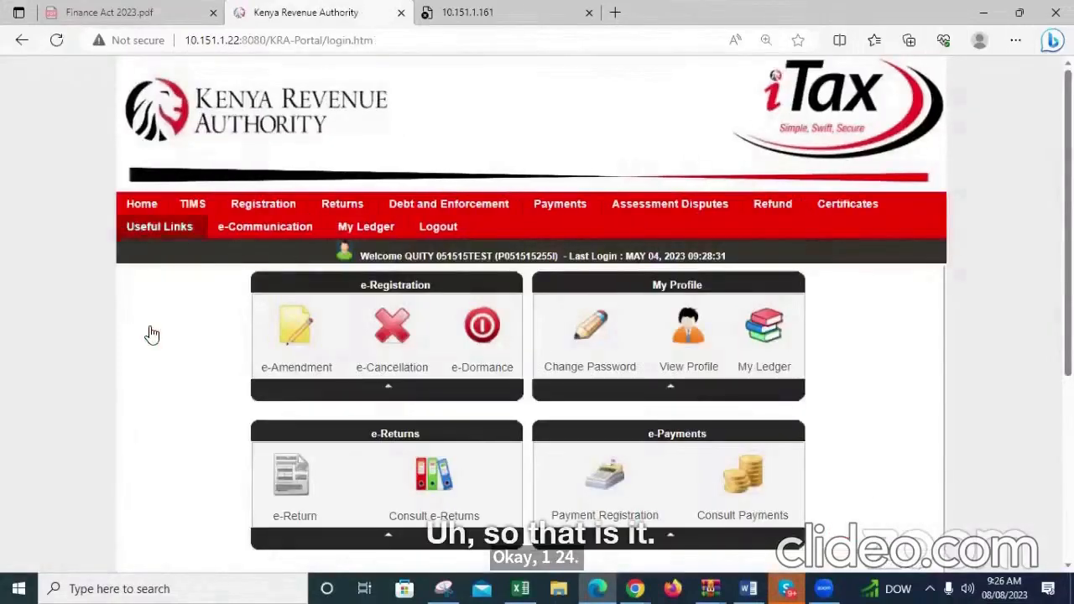
Try to start filing a return with Income Tax - PAYE as the tax obligation
mouse_move(160, 226)
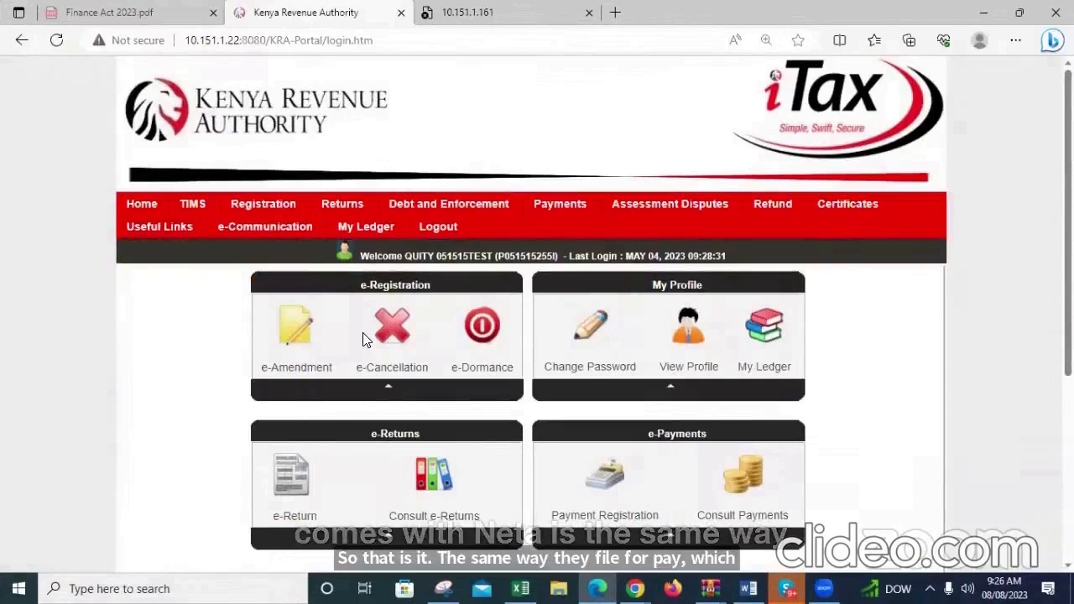
mouse_move(343, 206)
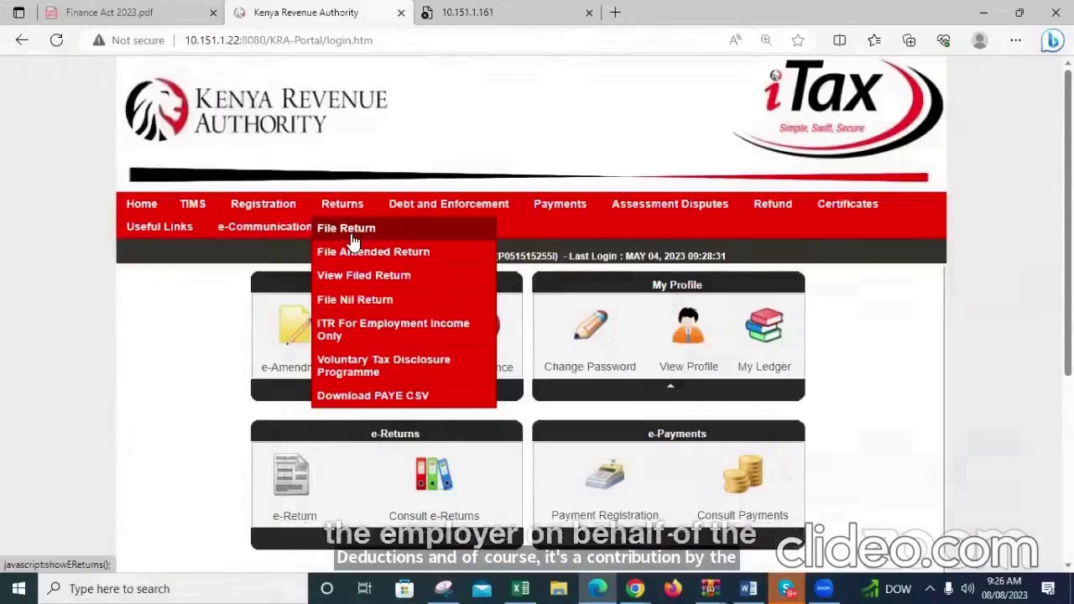
left_click(353, 242)
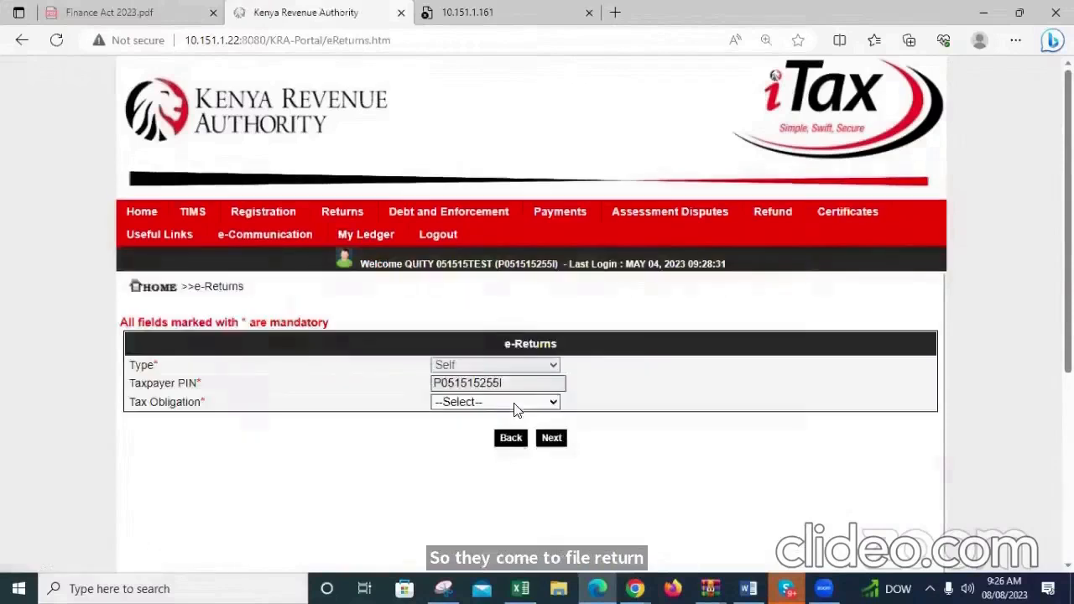
left_click(514, 404)
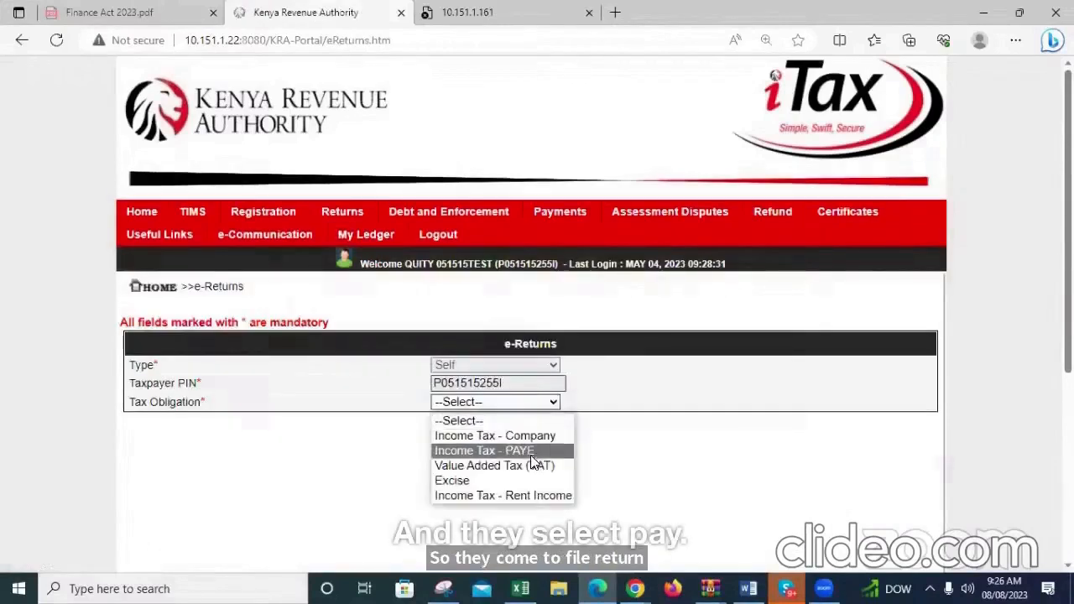
left_click(527, 450)
left_click(551, 439)
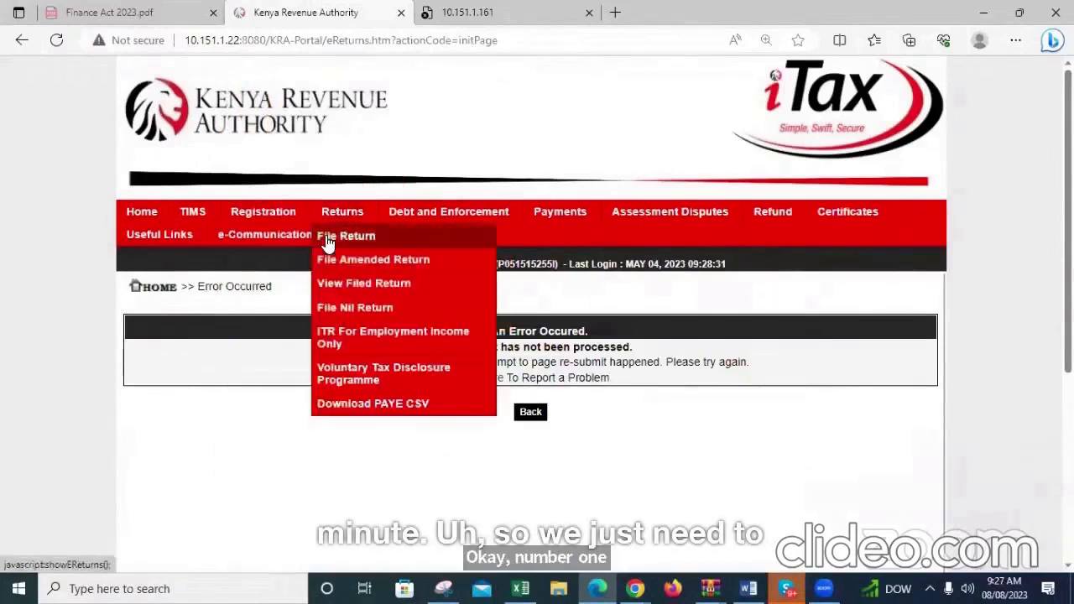
Reopen the return filing form, select Income Tax - PAYE as the tax obligation and proceed to the Unified Payroll return form
left_click(328, 242)
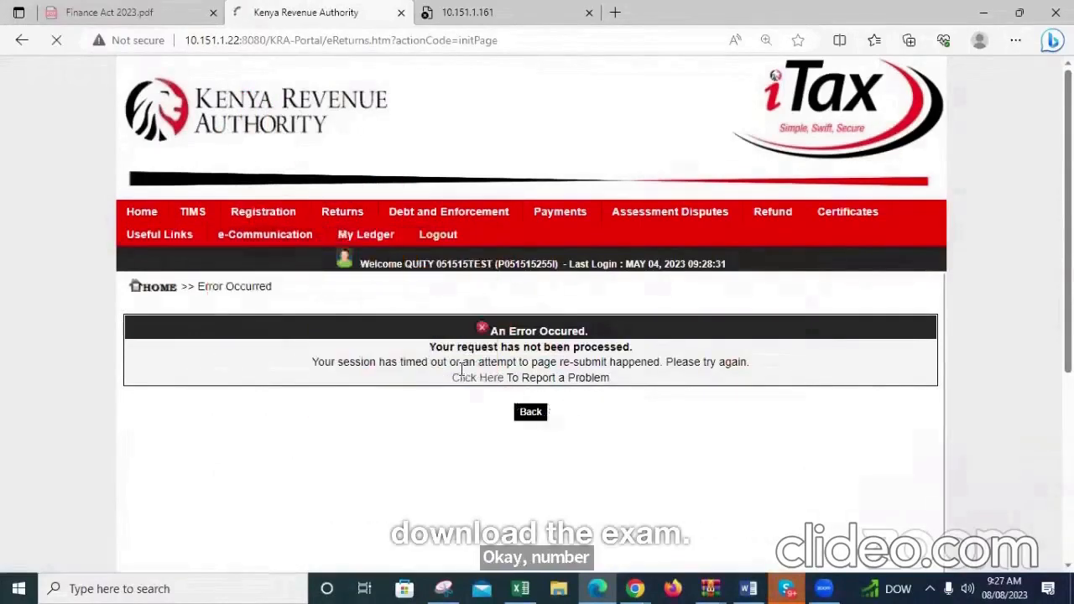
mouse_move(344, 213)
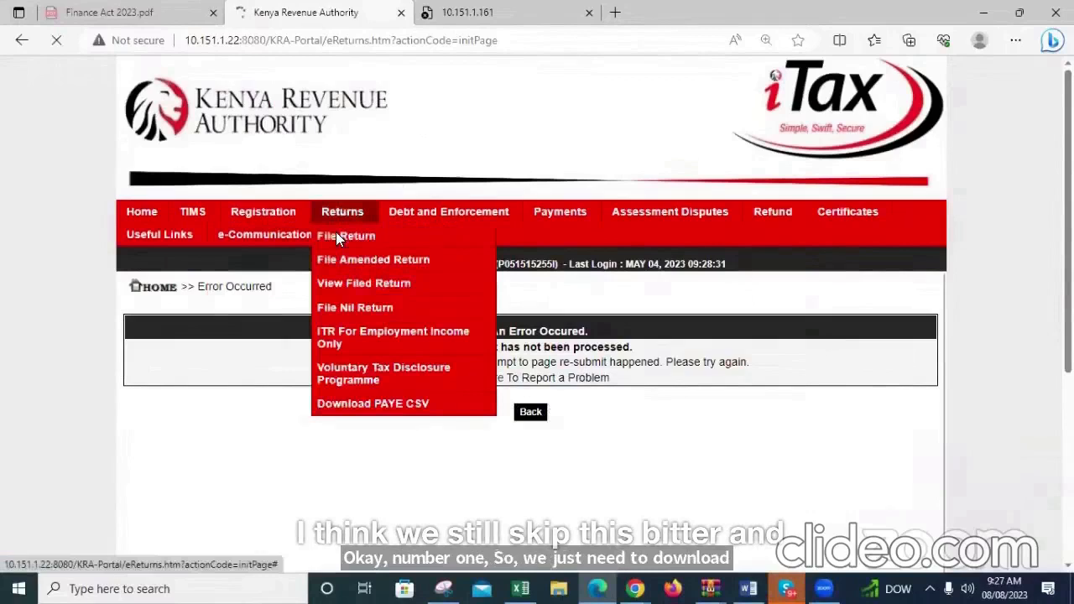
left_click(507, 401)
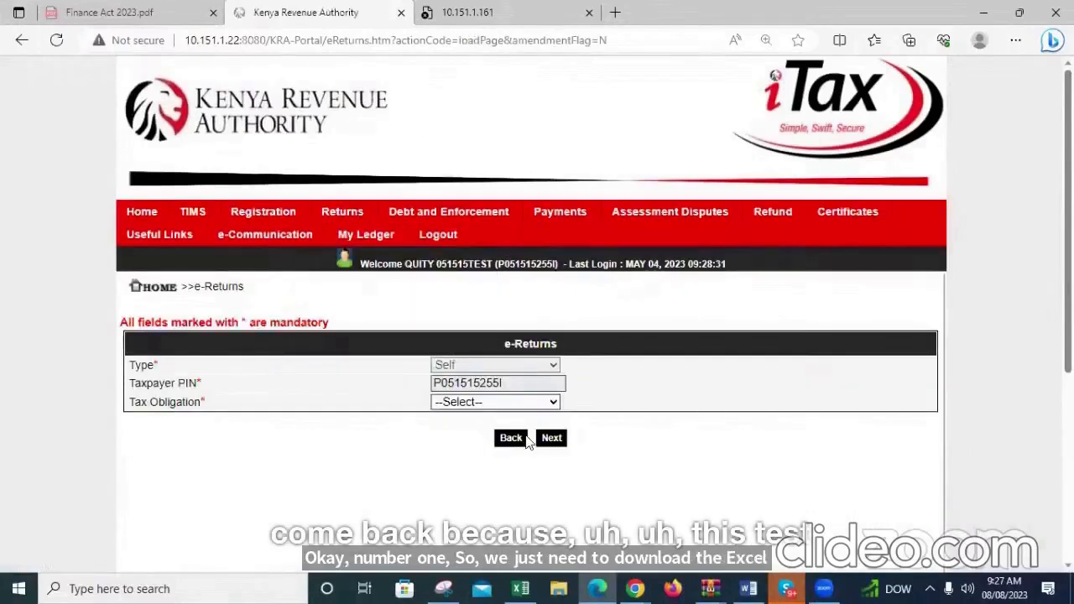
left_click(534, 451)
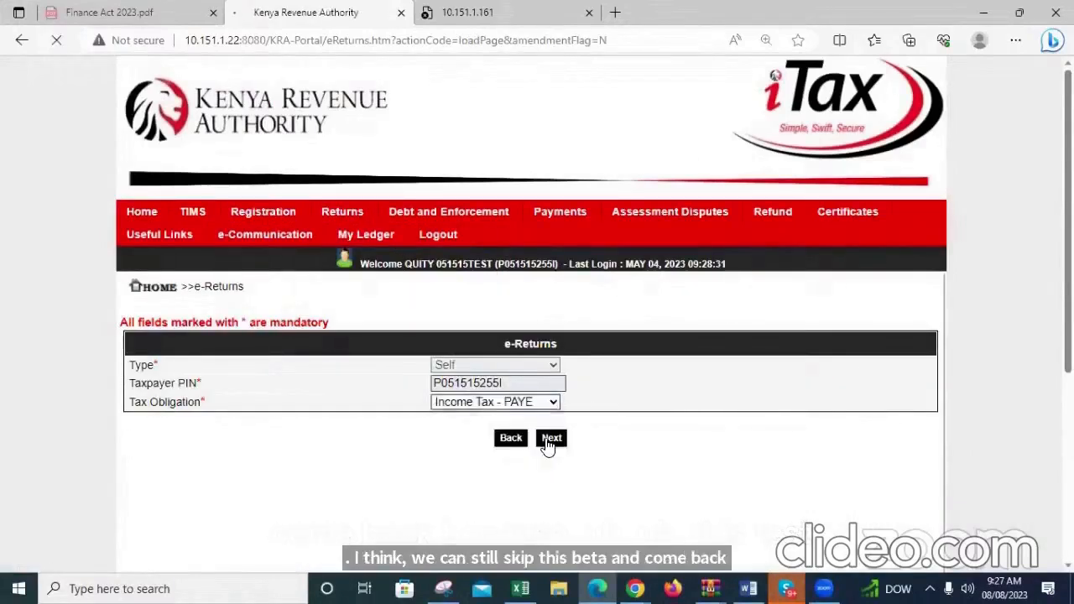
left_click(552, 440)
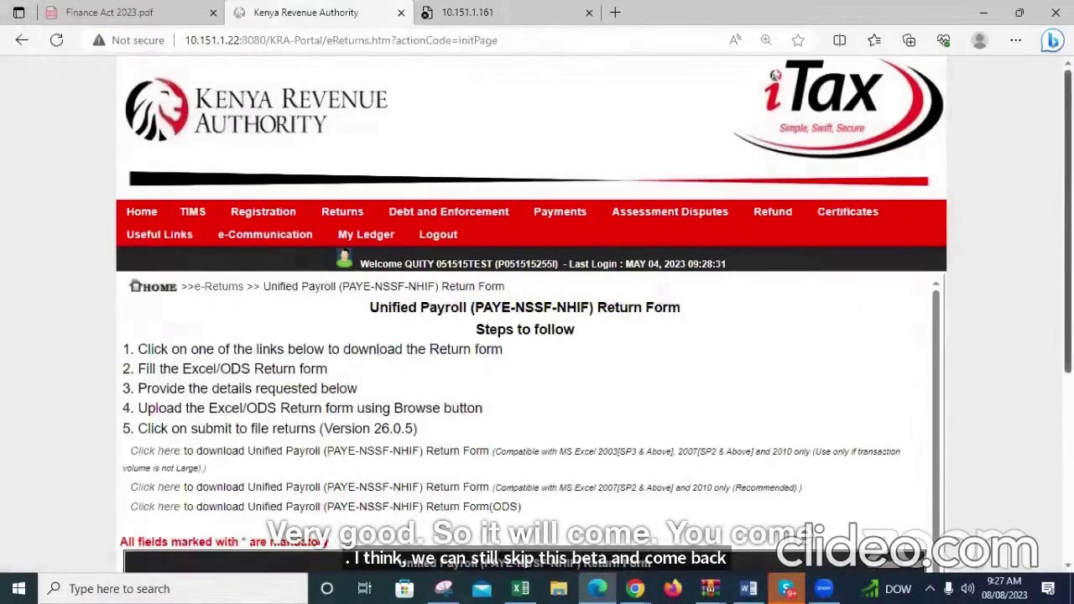
Download the recommended Excel version of the Unified Payroll return form, open P10_Return_XLSM.xlsm from the archive and acknowledge the cut-and-paste warning
scroll(151, 252, "down", 3)
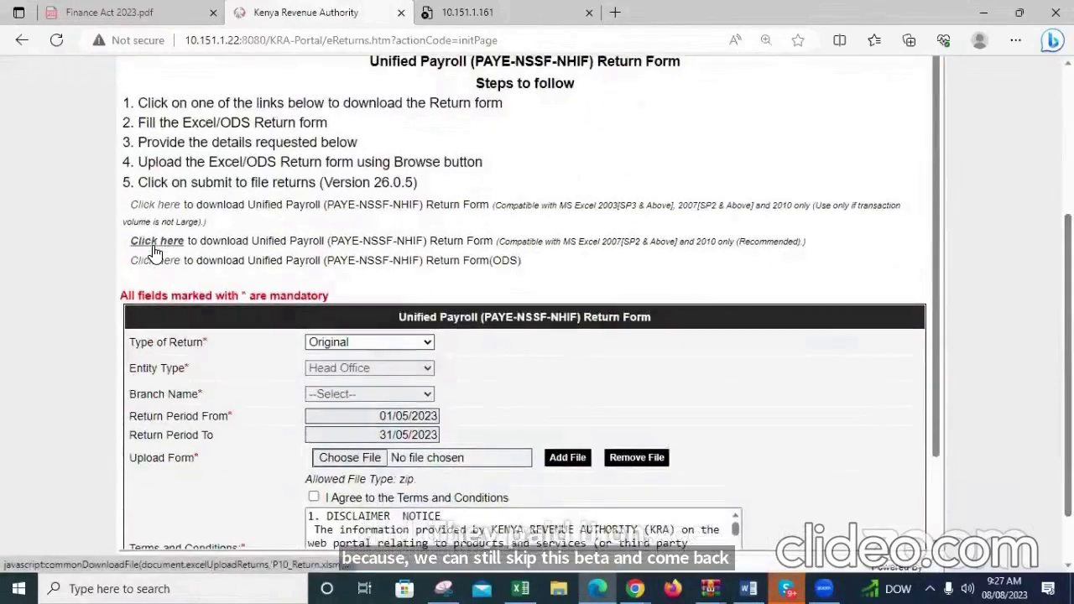
left_click(156, 242)
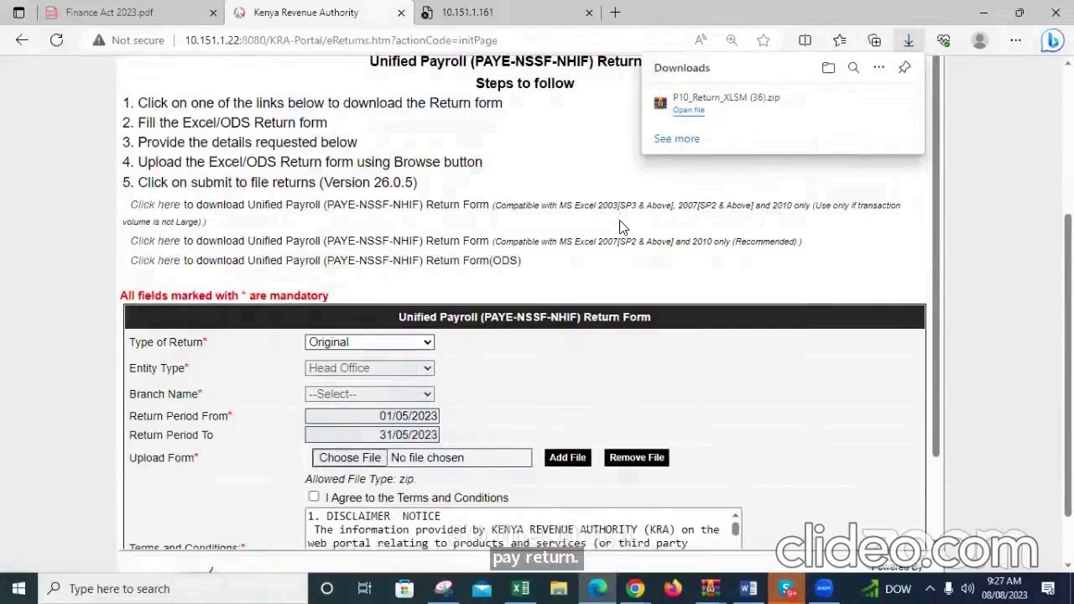
mouse_move(754, 122)
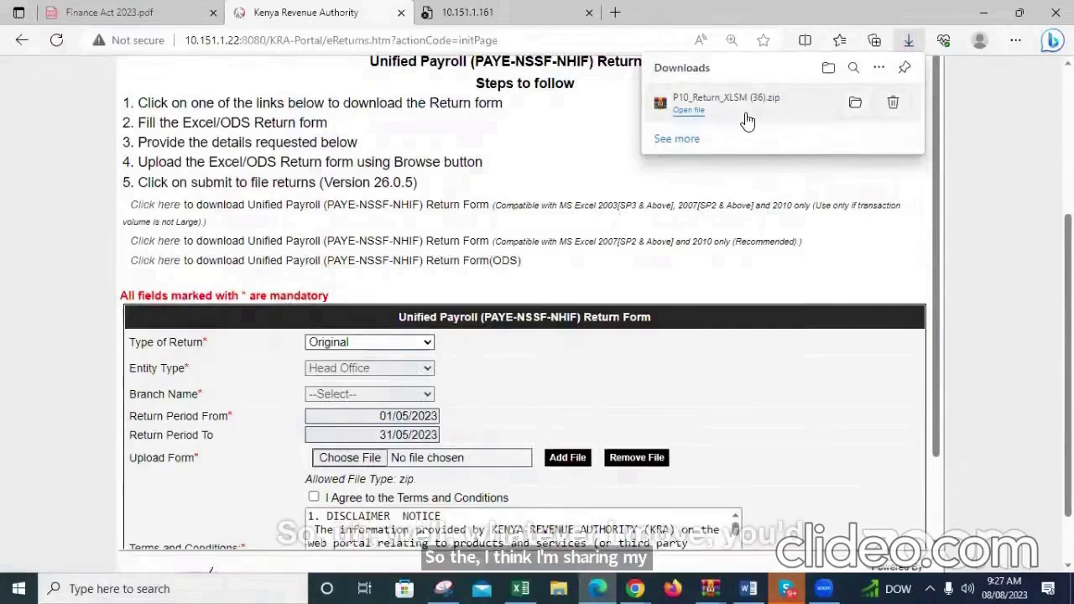
left_click(746, 115)
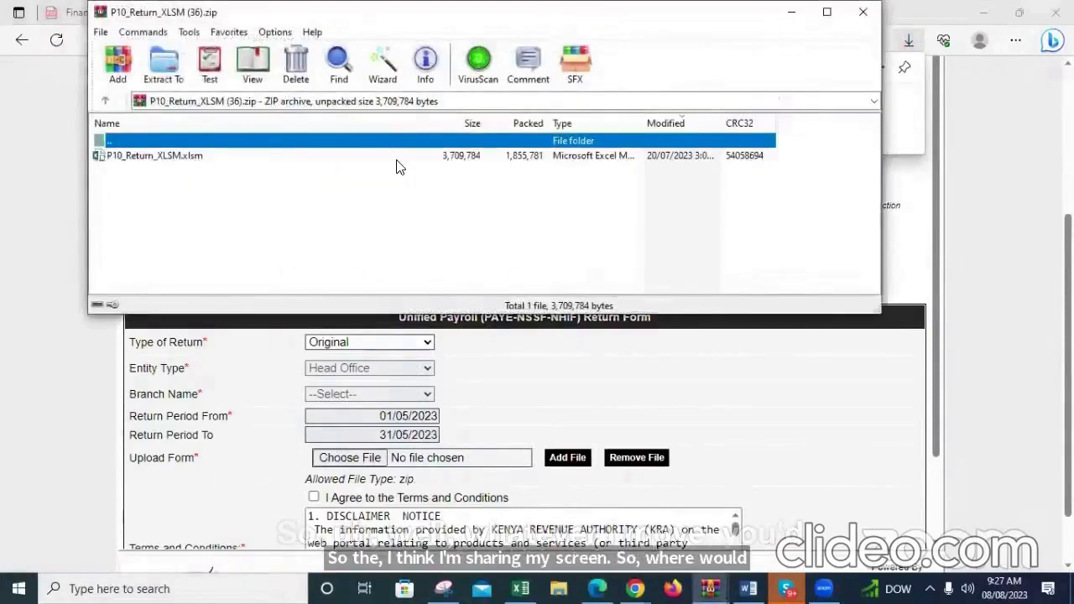
double_click(171, 159)
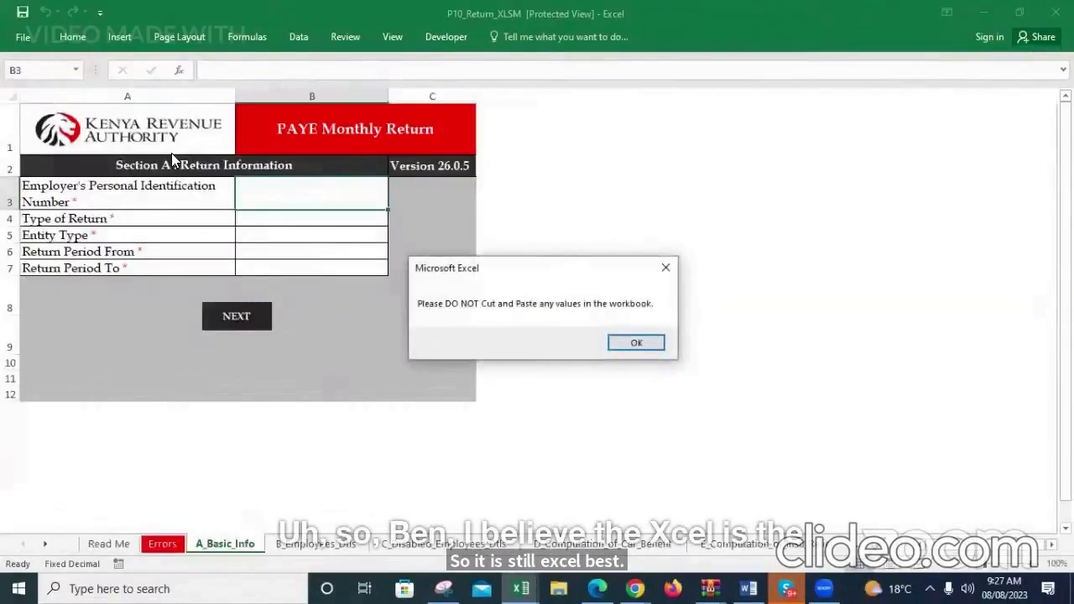
left_click(637, 344)
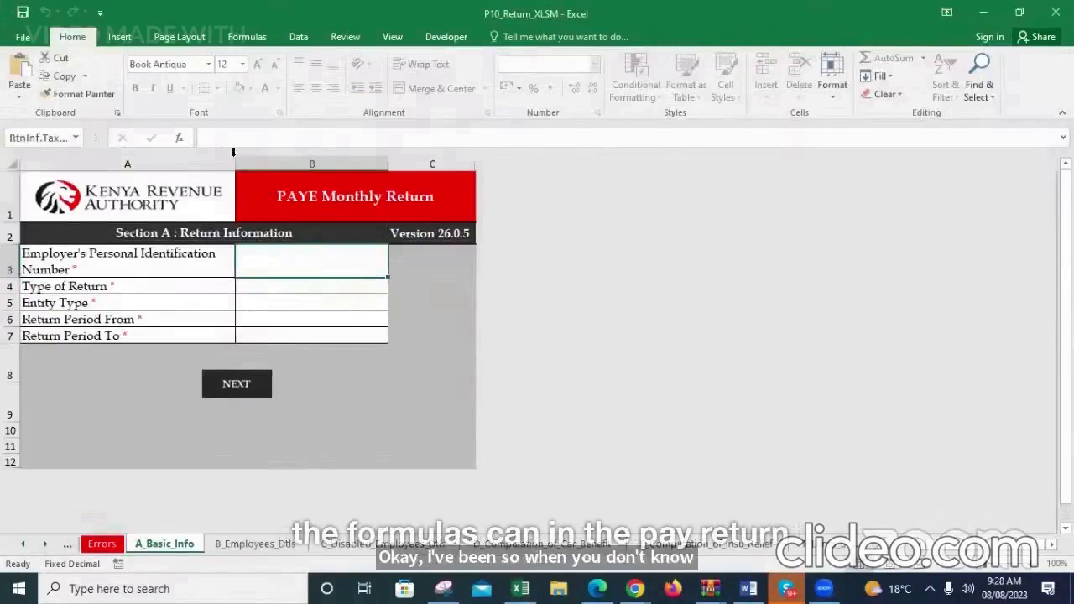
Enter the employer's Personal Identification Number in Section A of the PAYE Monthly Return
left_click(222, 140)
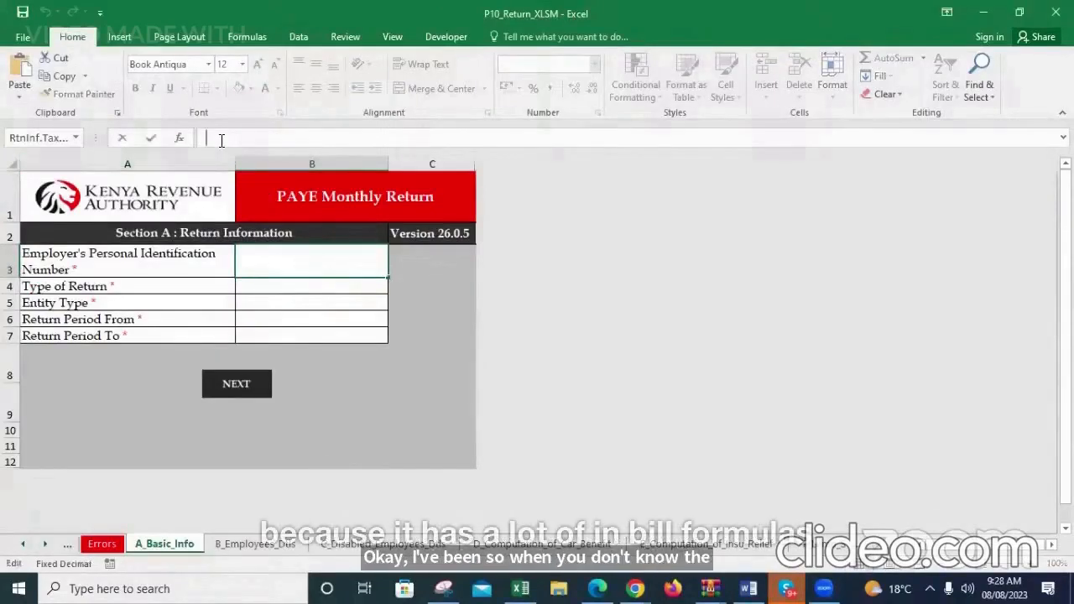
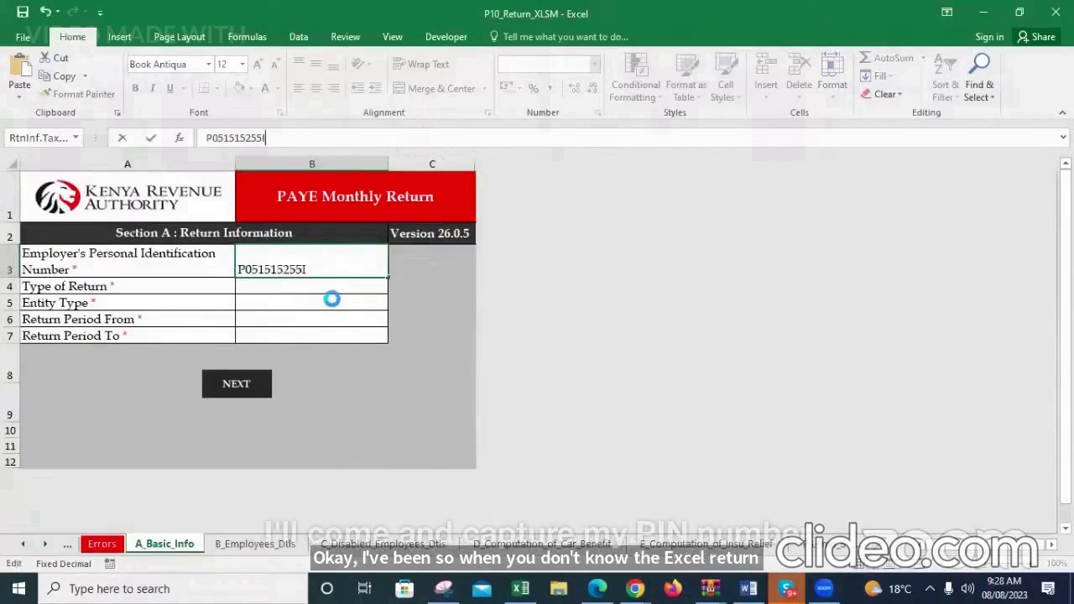
key("Return")
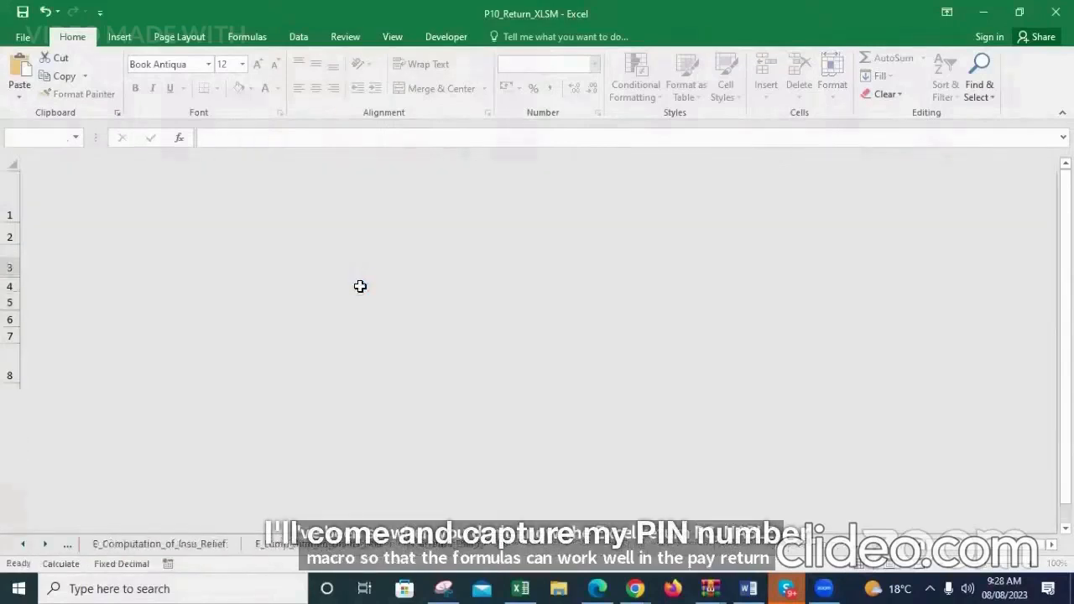
Set the Type of Return to Original in Section A of the PAYE Monthly Return
left_click(372, 288)
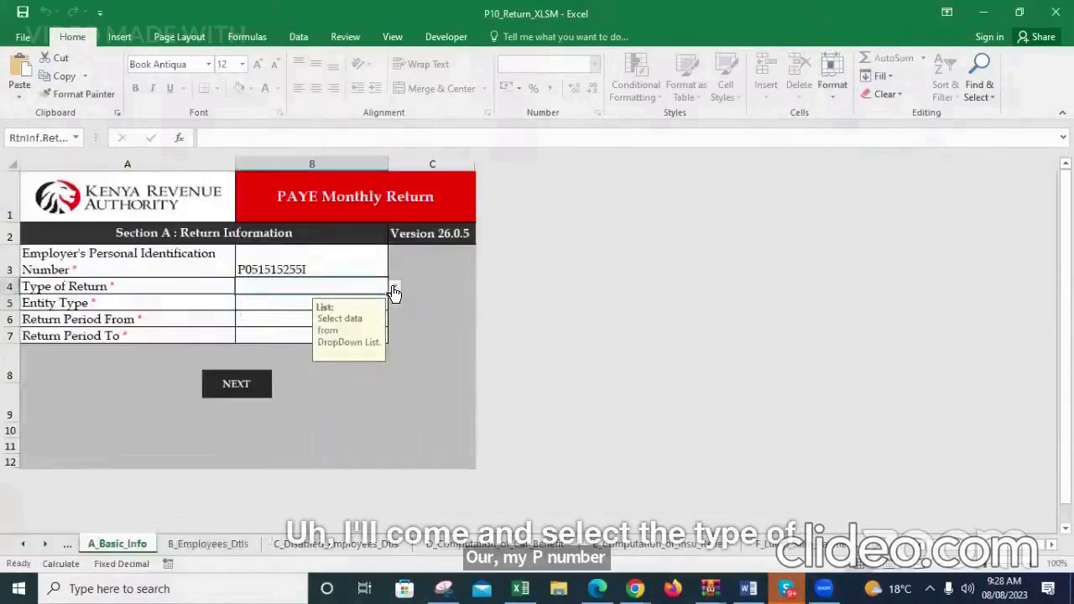
left_click(395, 286)
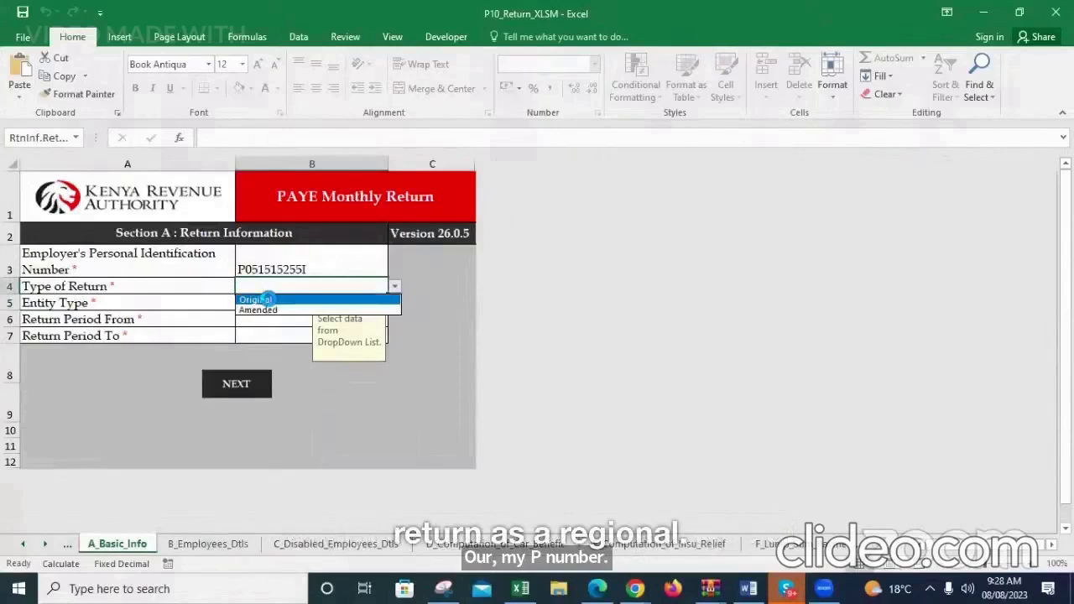
left_click(269, 299)
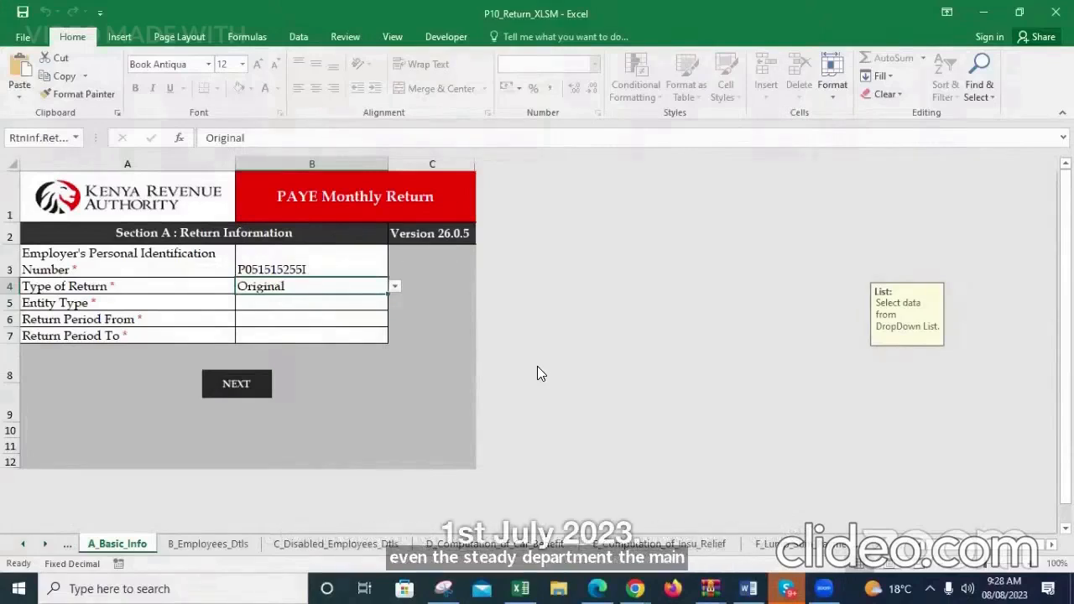
Try Amended as the Type of Return and set it back to Original
left_click(393, 287)
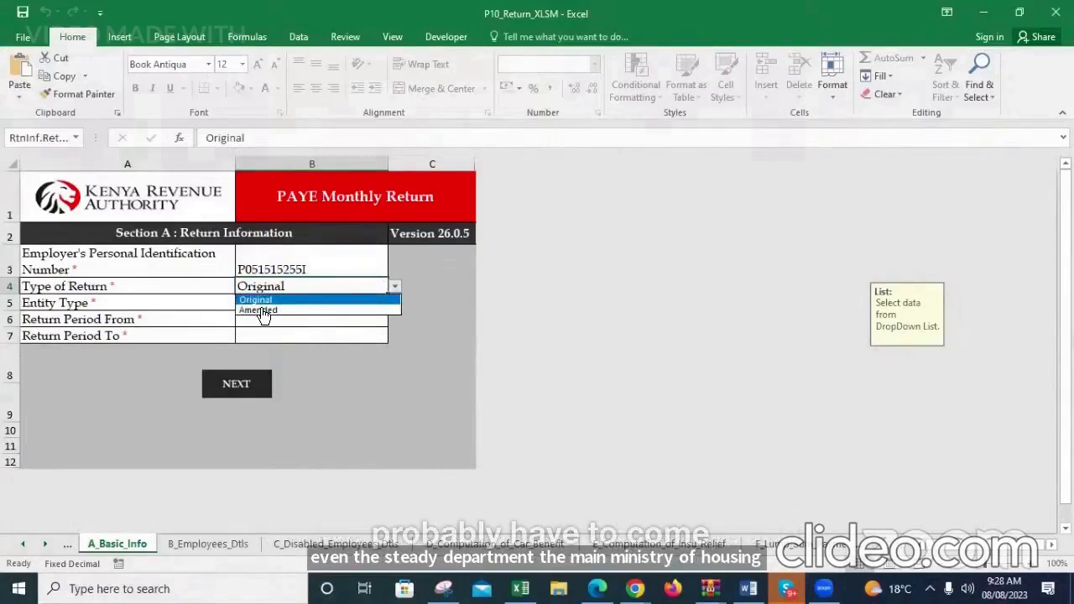
left_click(261, 309)
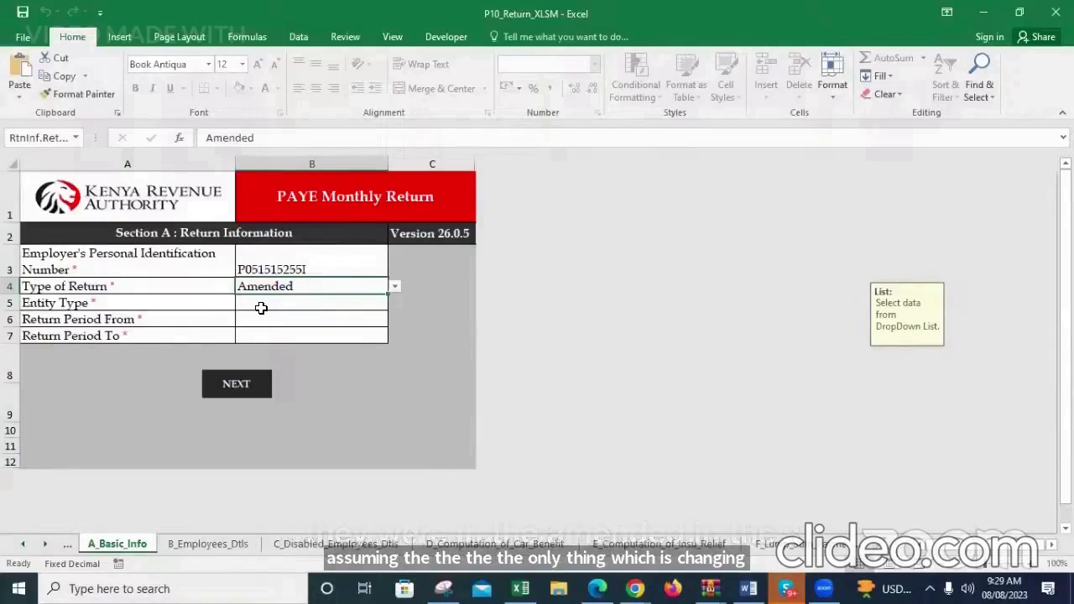
left_click(318, 303)
key("alt+Down")
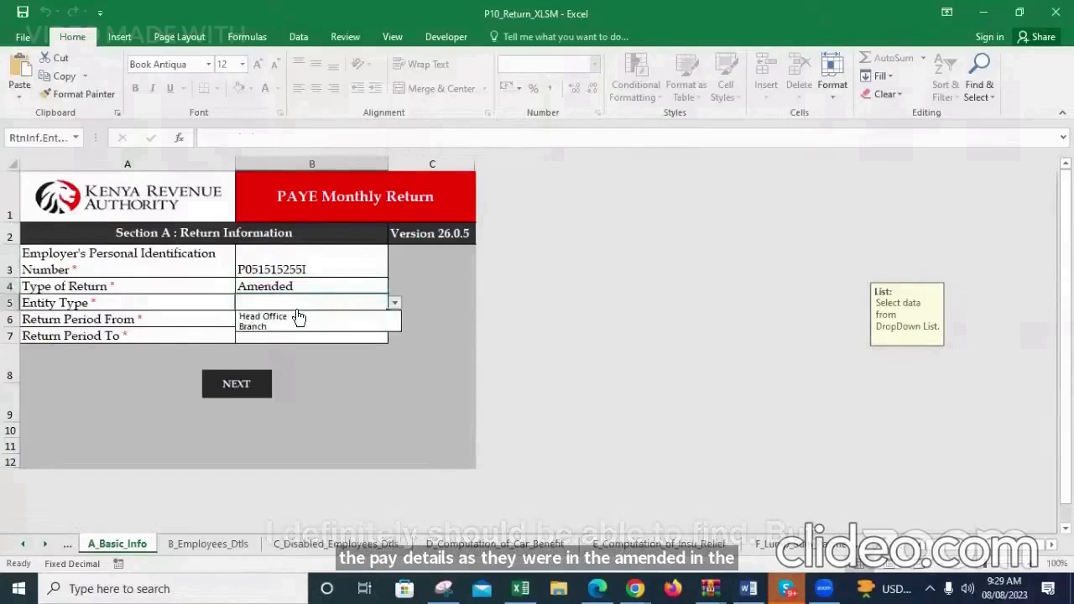
left_click(307, 288)
left_click(302, 287)
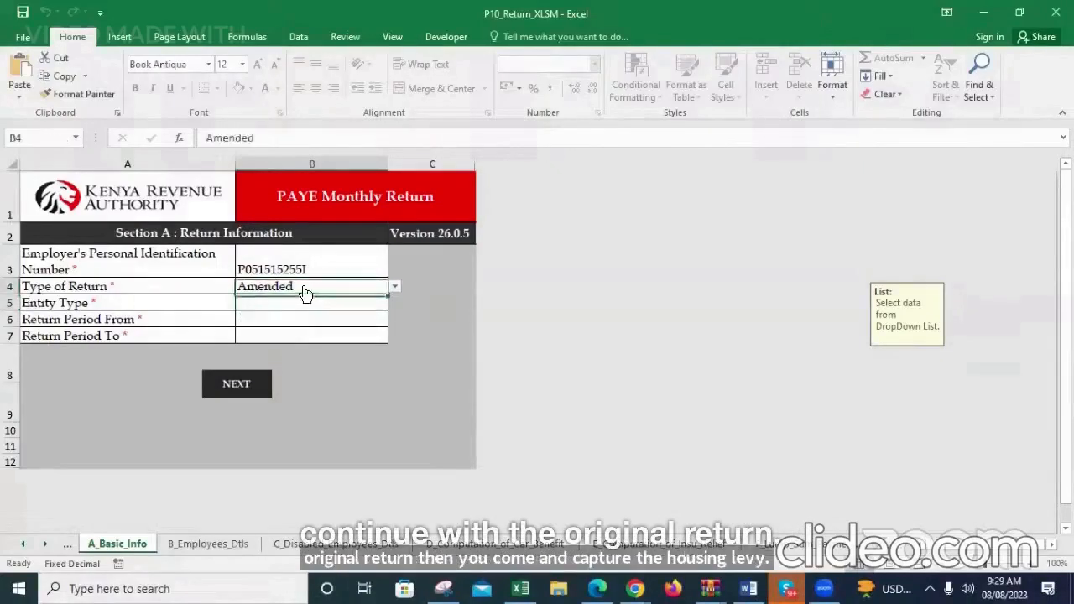
left_click(282, 297)
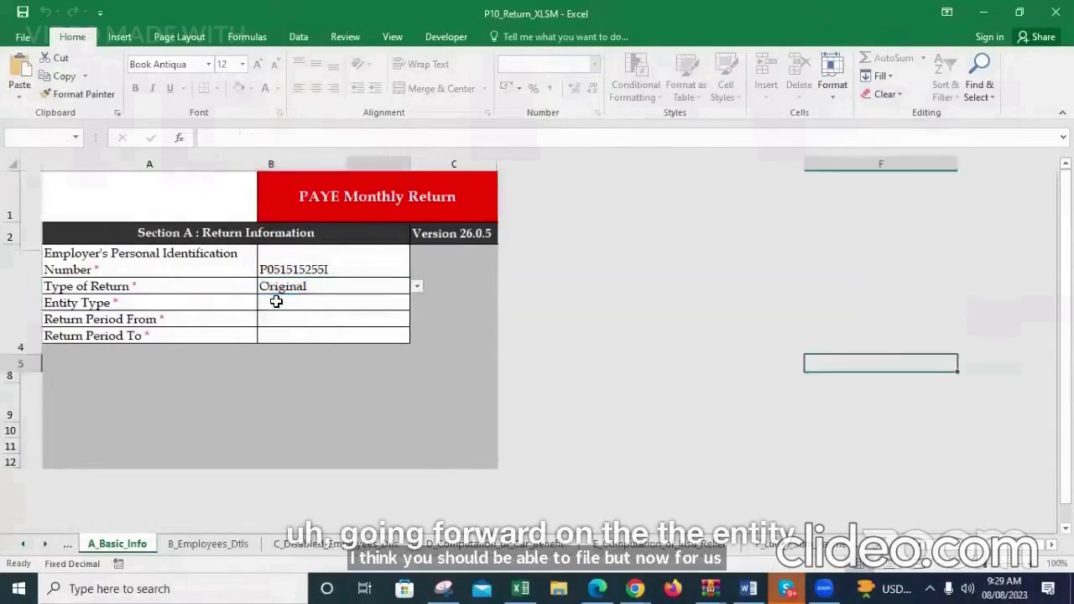
Set the Entity Type to Head Office in the return information
left_click(257, 310)
key("alt+Down")
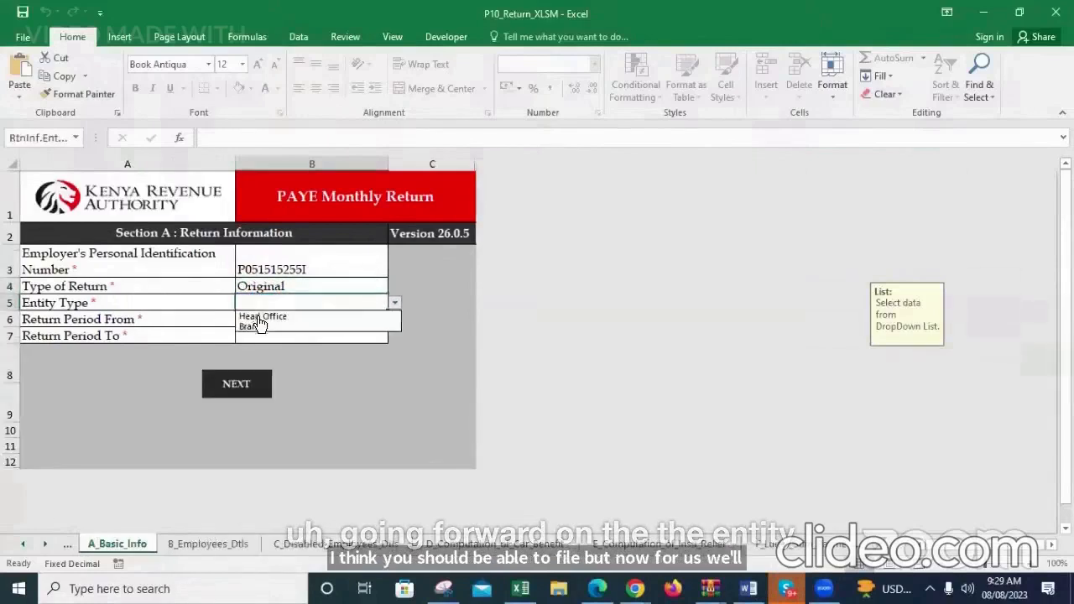
left_click(260, 317)
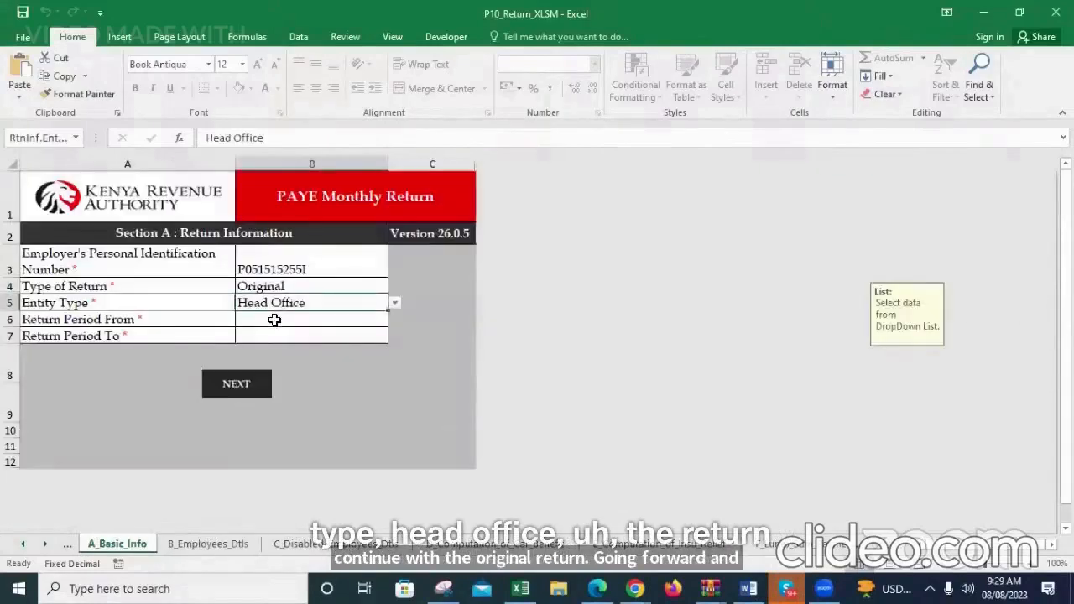
Enter the return period from 01/07/2023 to 31/07/2023 in Section A
left_click(274, 320)
type("01/")
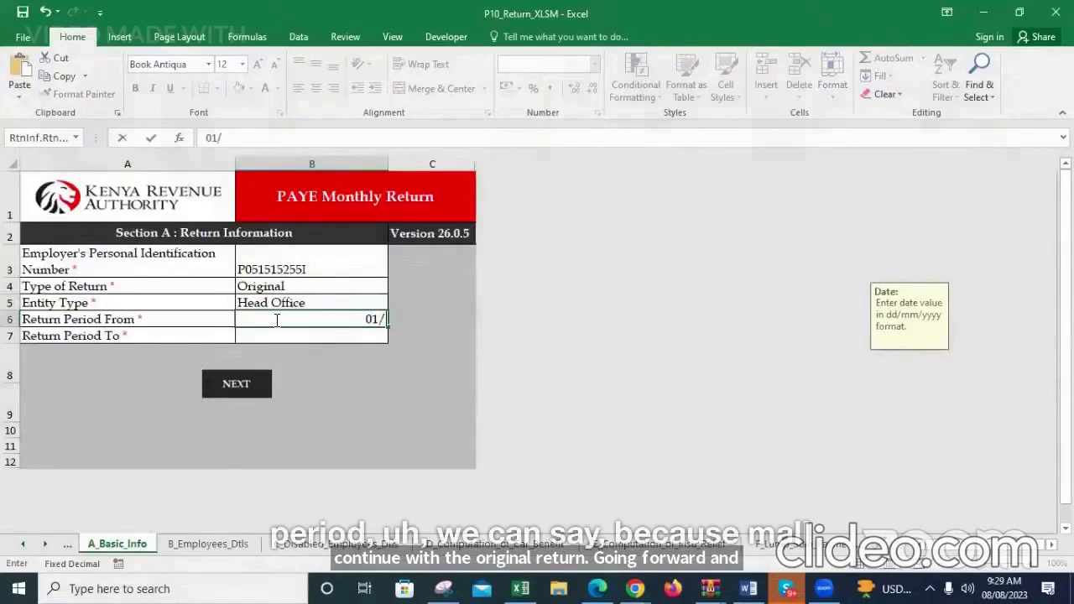
type("07/2023")
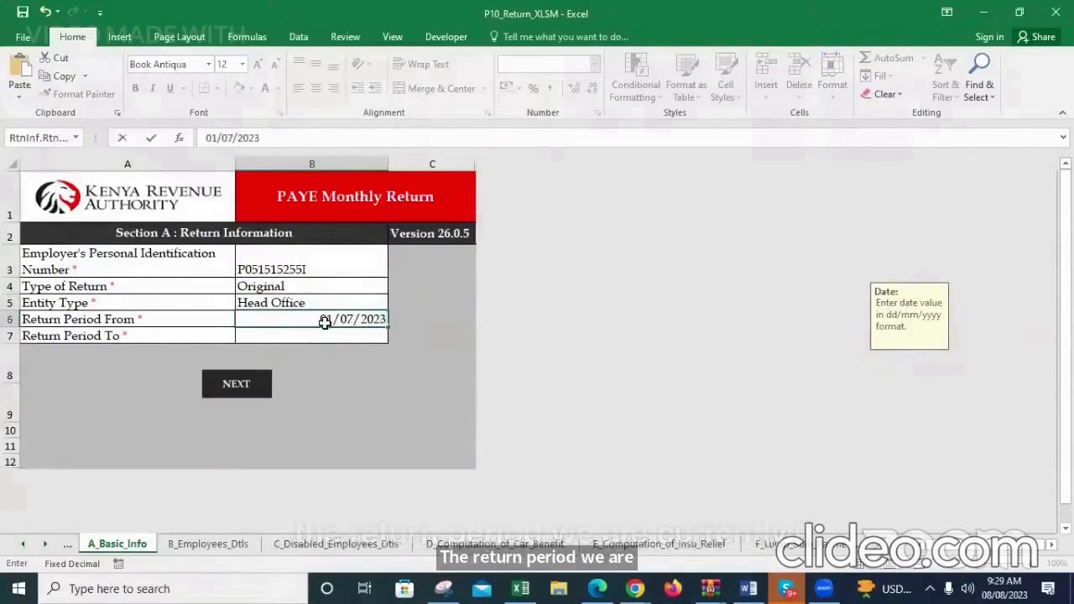
left_click(441, 413)
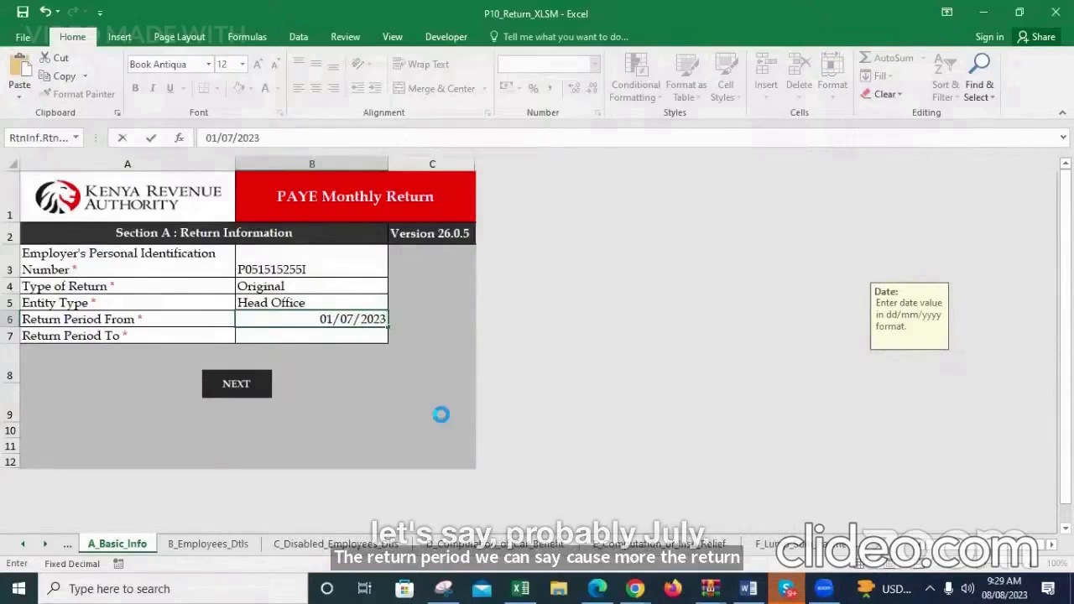
left_click(328, 335)
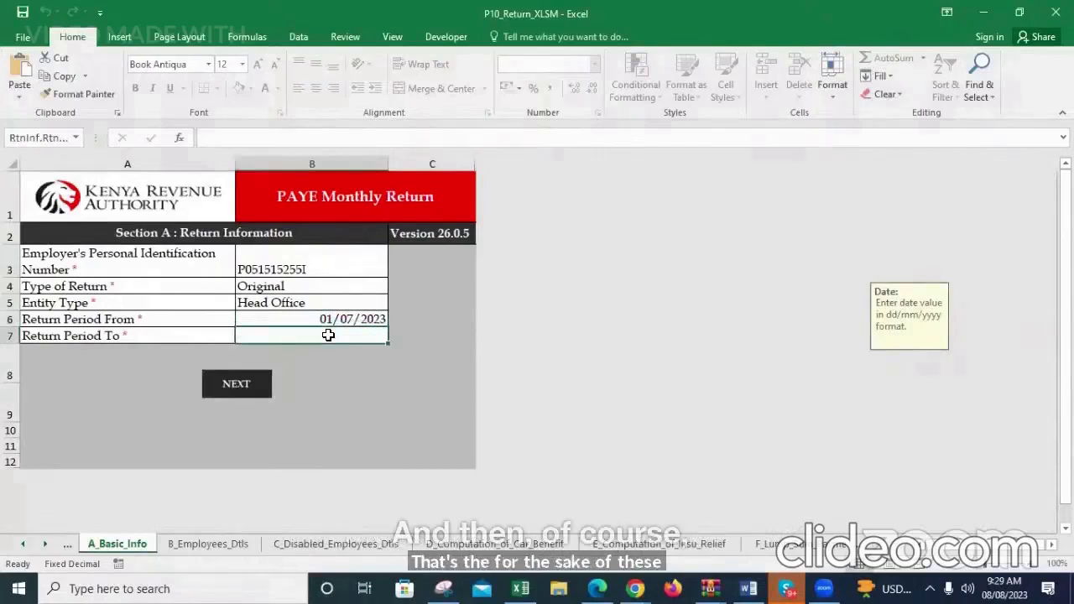
type("31/07/2")
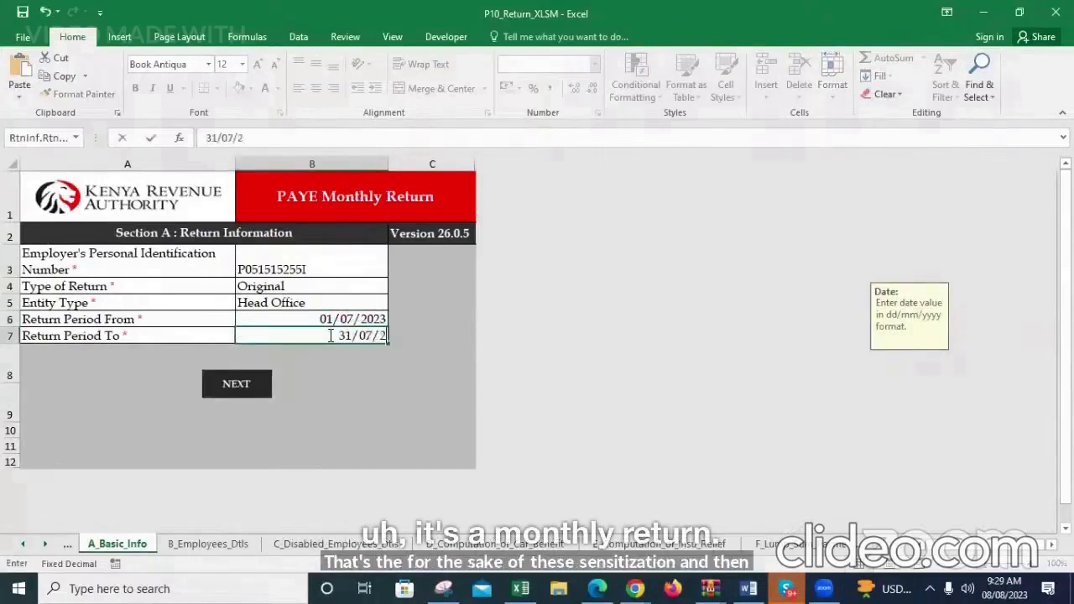
type("023")
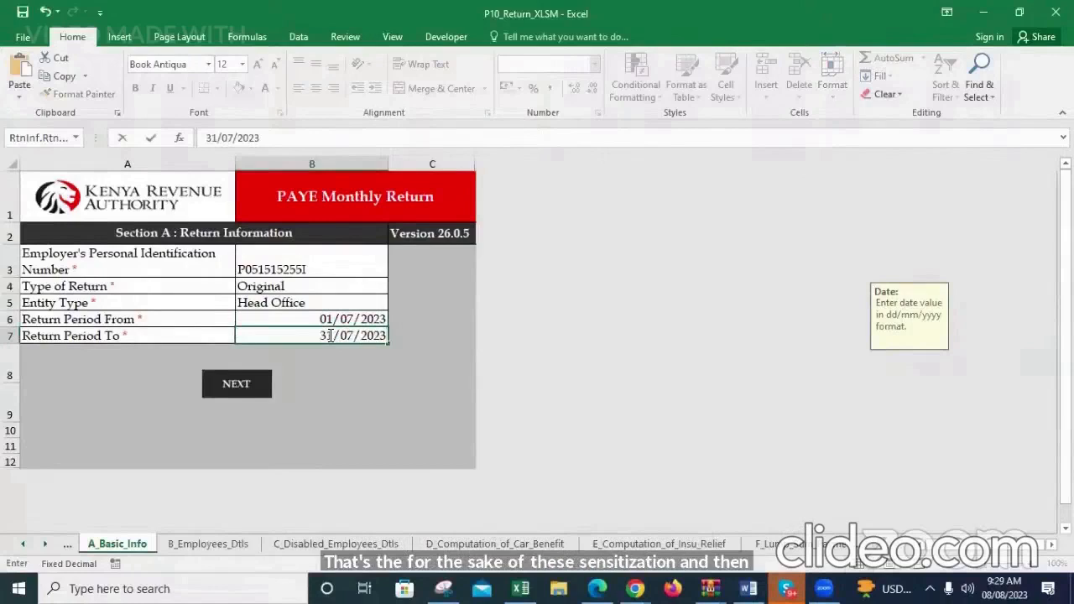
key("Return")
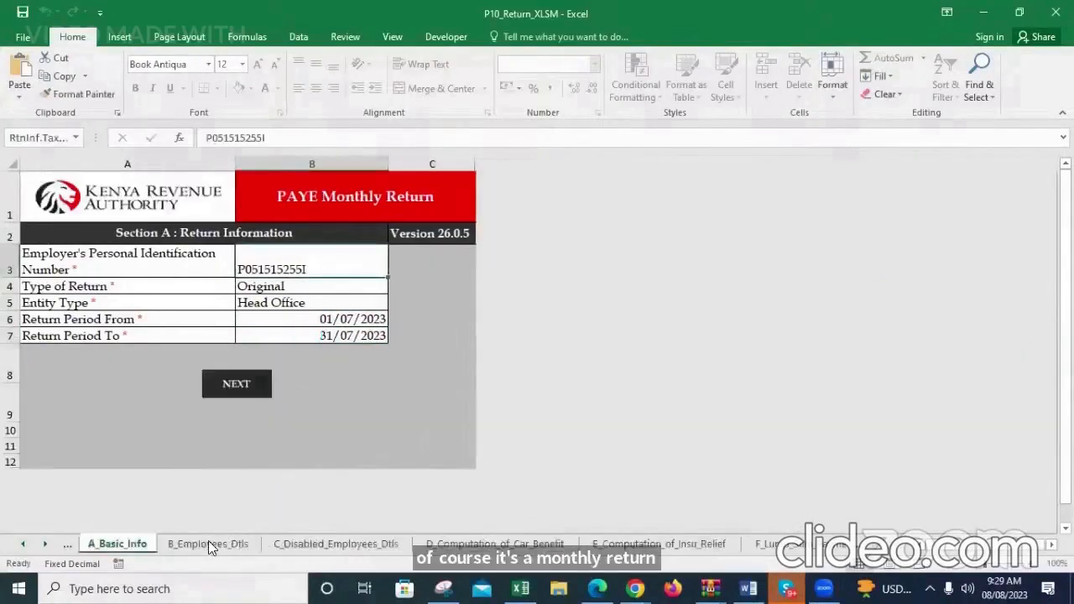
Review the Entity Type options, leaving Head Office selected
left_click(341, 307)
key("alt+Down")
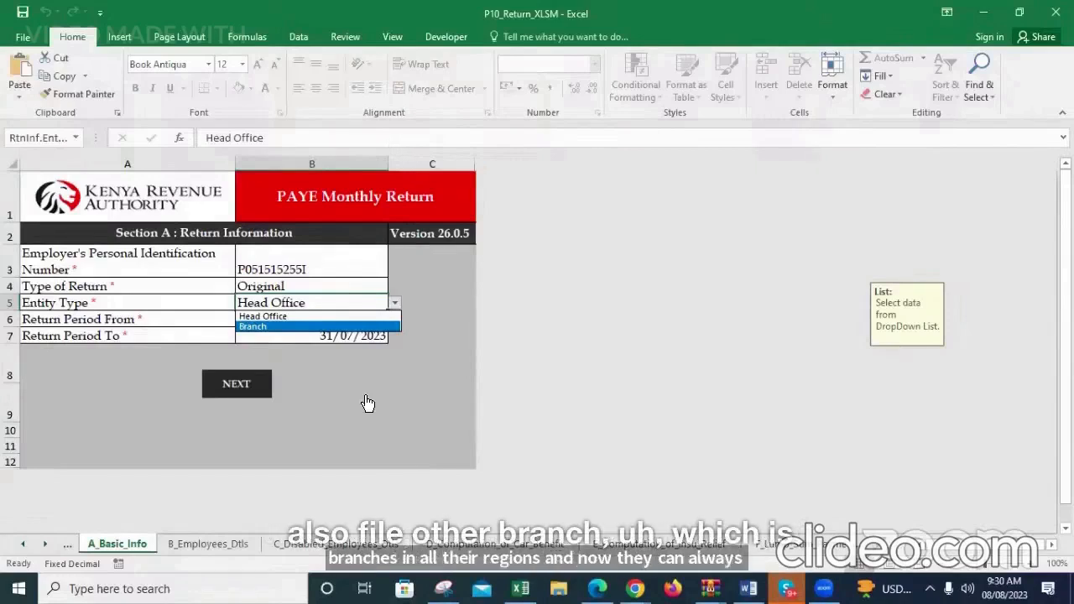
left_click(340, 441)
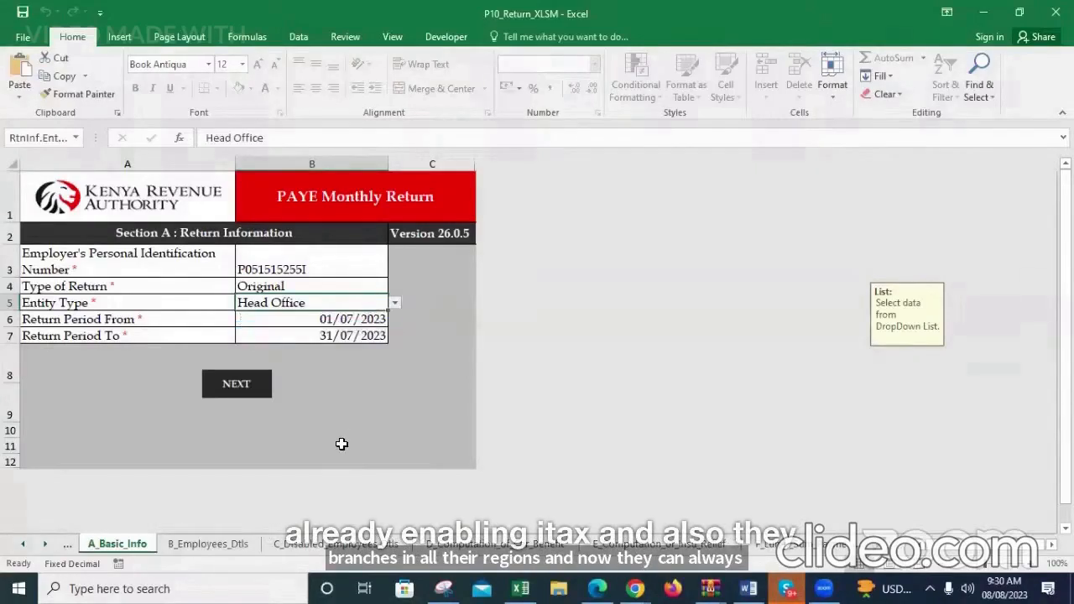
Enter the employee's PIN and name in the first row of the B_Employees_Dtls sheet
left_click(210, 546)
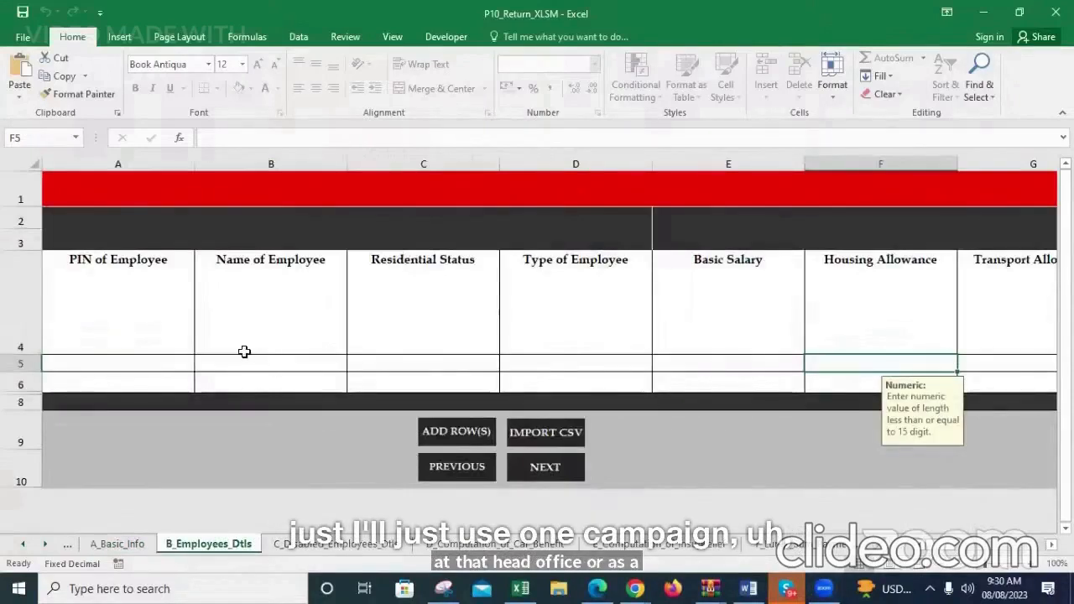
left_click(144, 364)
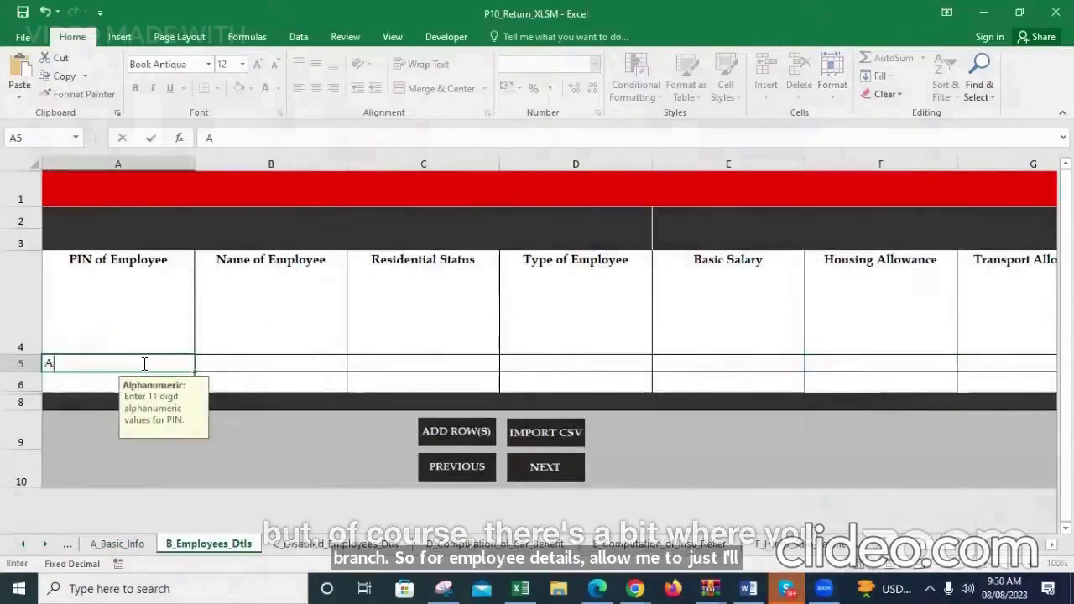
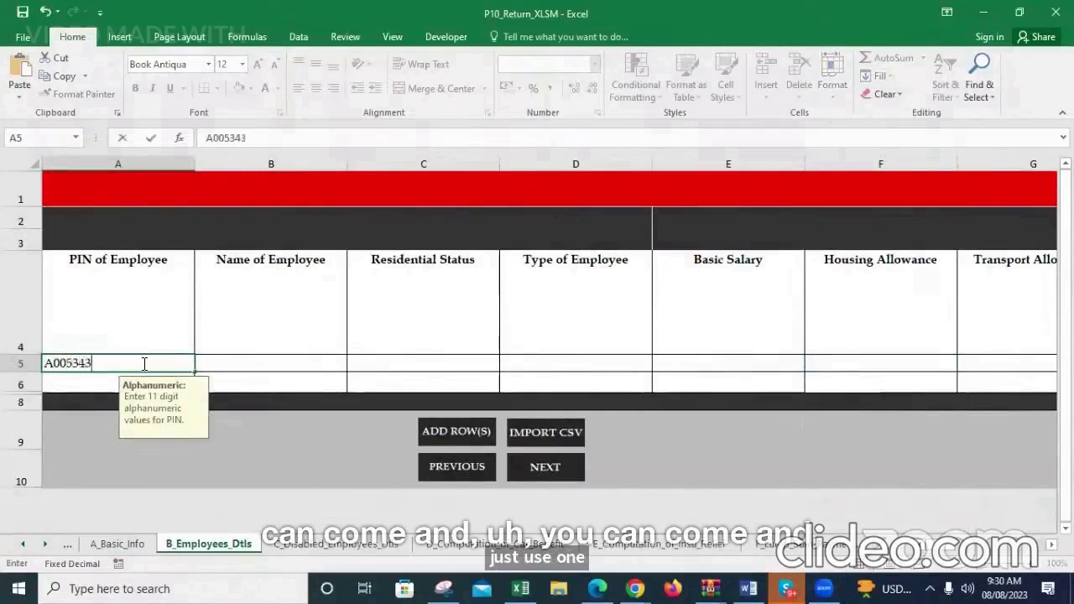
left_click(280, 364)
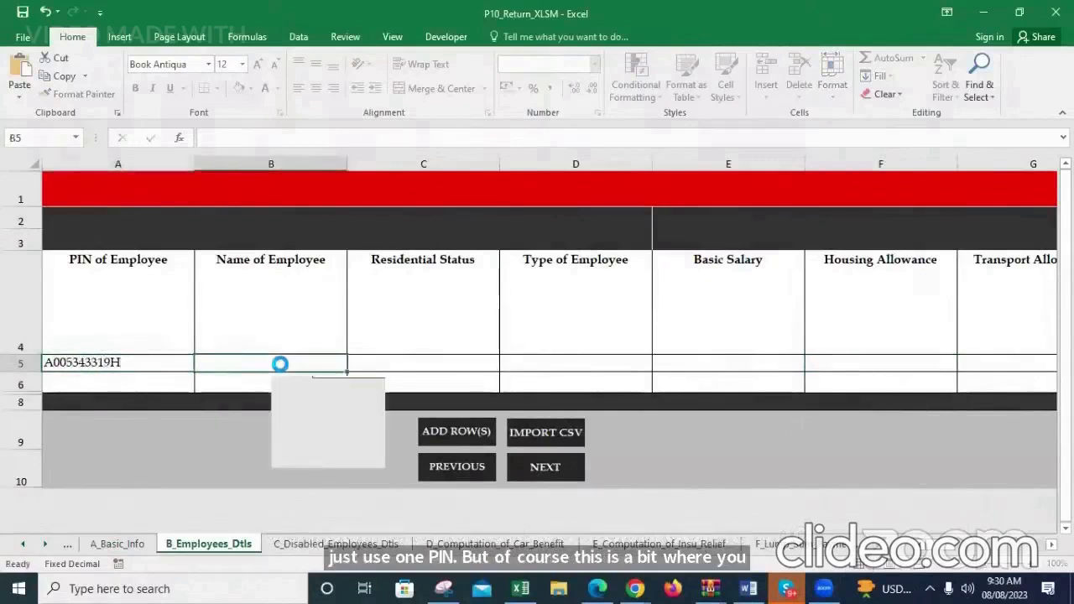
type("Dac")
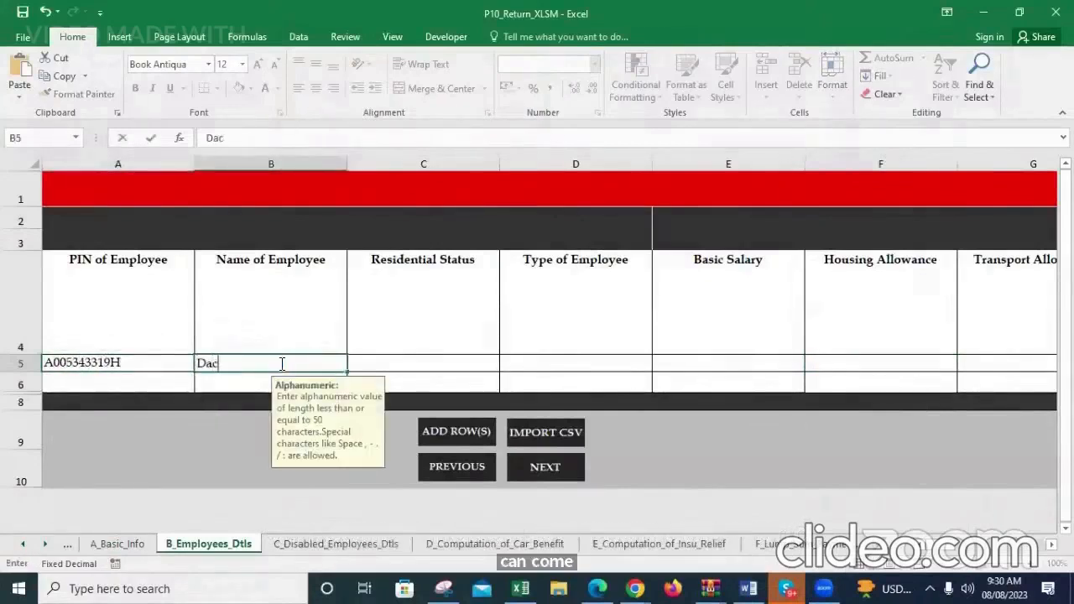
key("BackSpace")
type("vid")
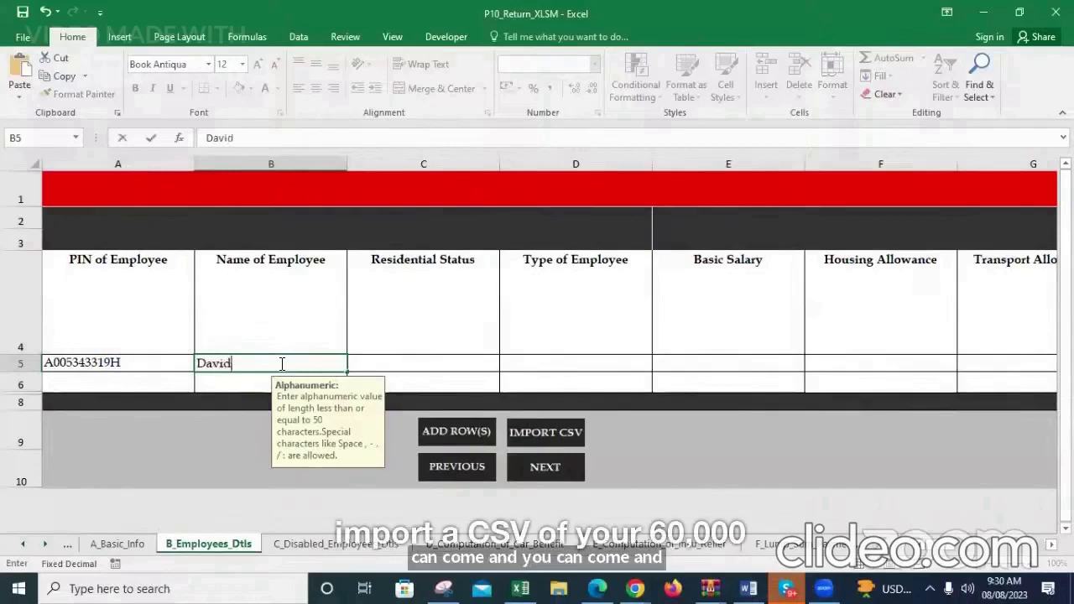
Set the employee's Residential Status to Resident and Type of Employee to Primary Employee
left_click(437, 362)
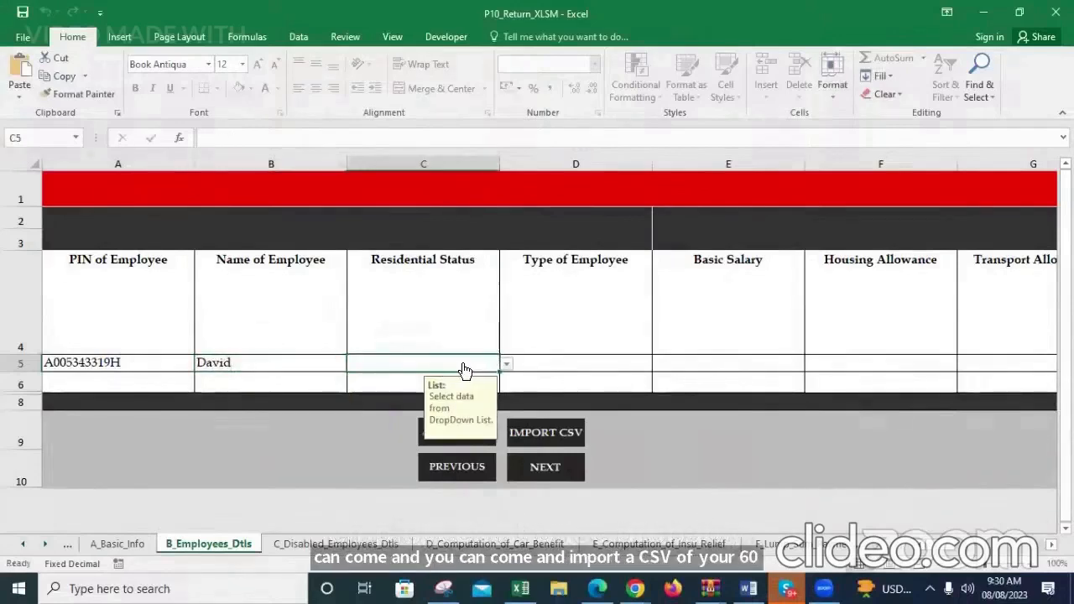
left_click(506, 364)
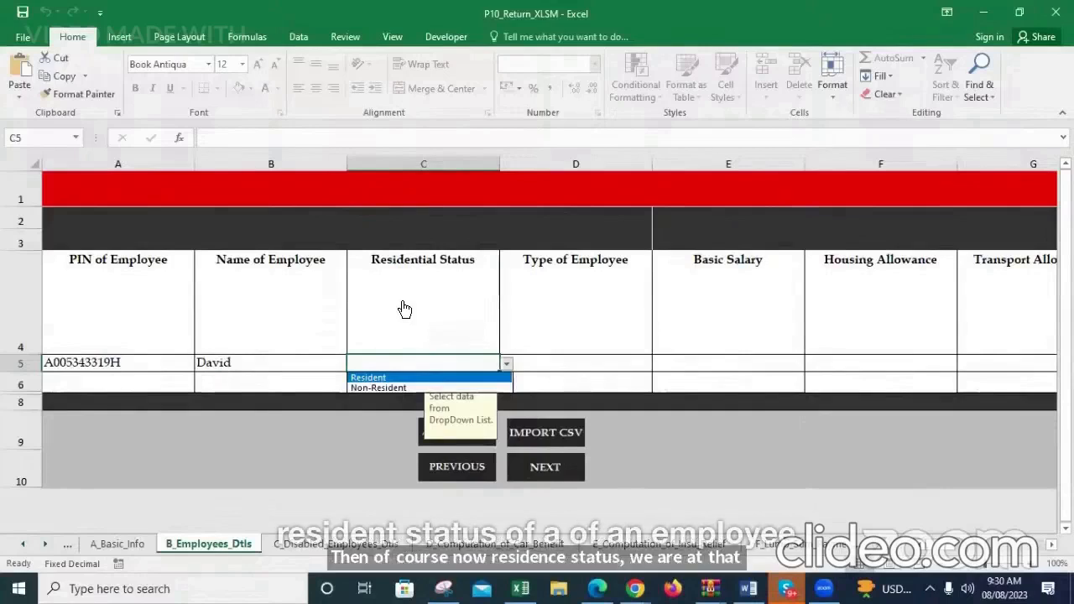
left_click(377, 377)
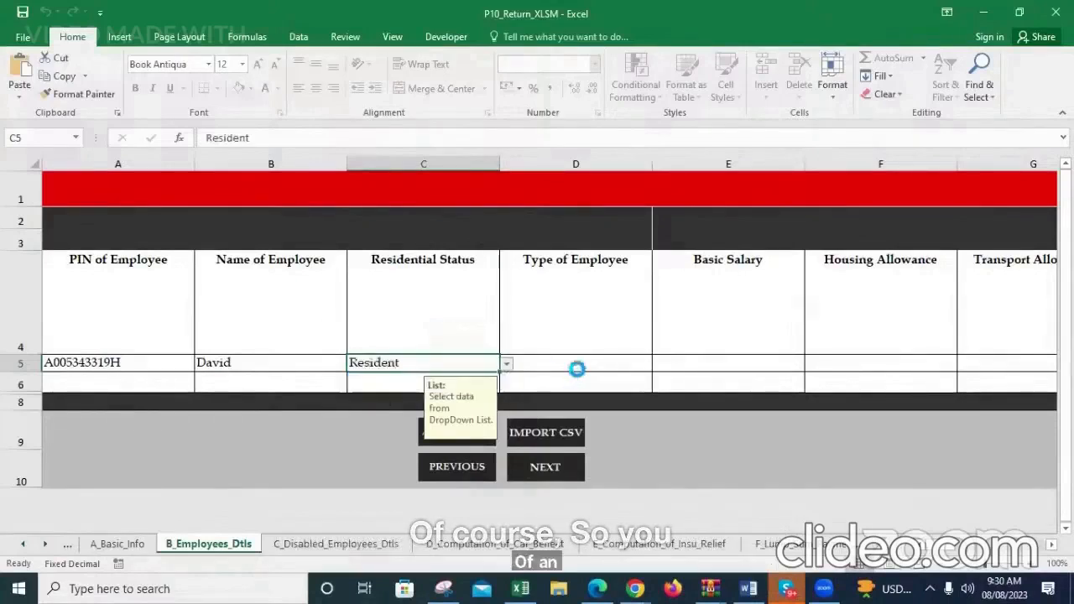
left_click(576, 370)
key("alt+Down")
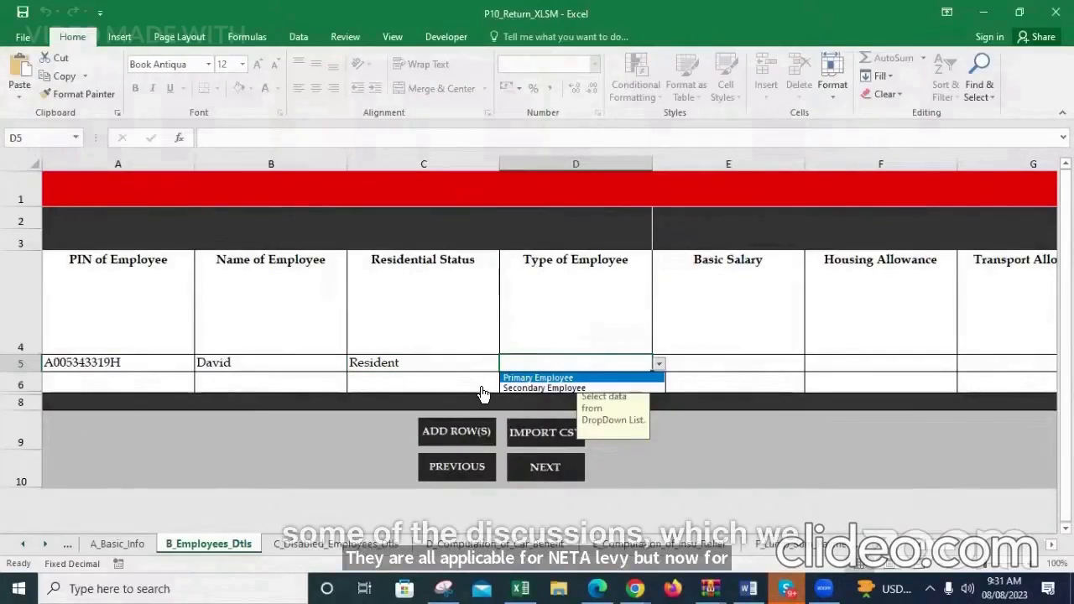
key("Down")
key("Up")
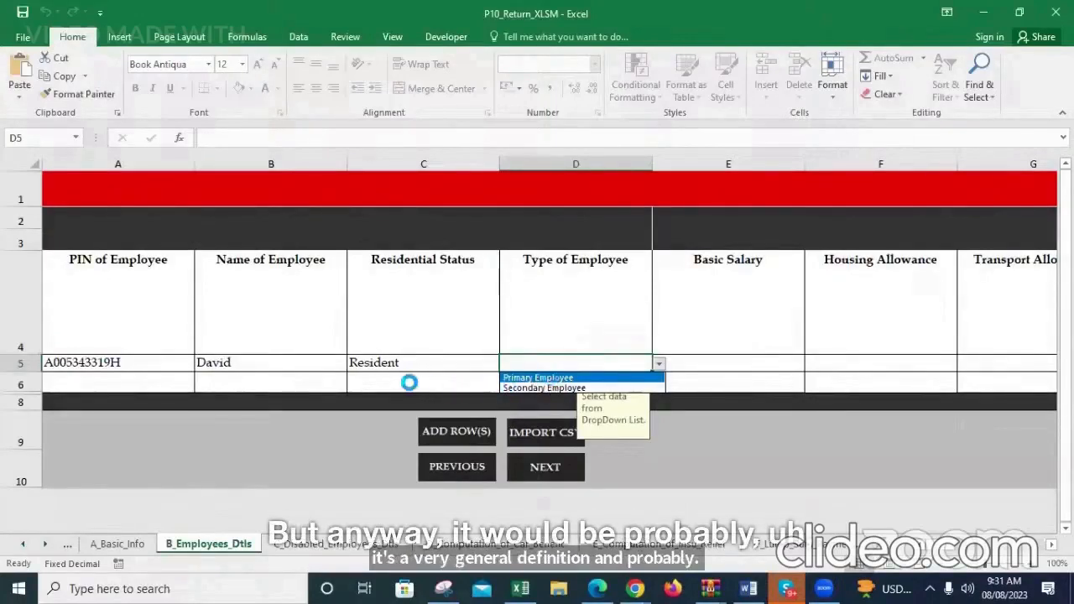
key("Return")
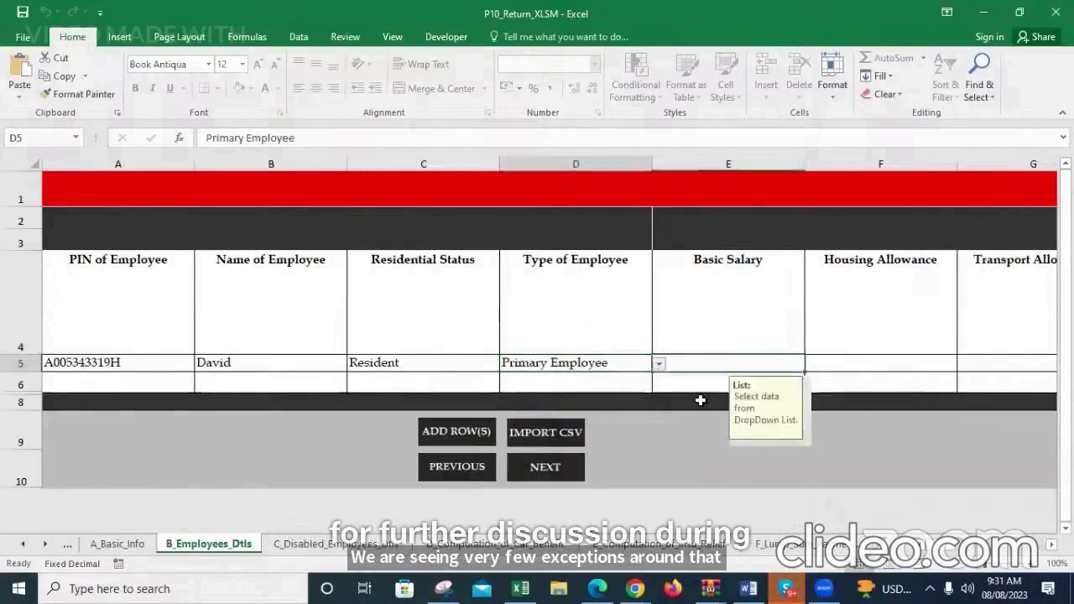
Enter a Basic Salary of 10,000,000.00 for the first employee
left_click(711, 359)
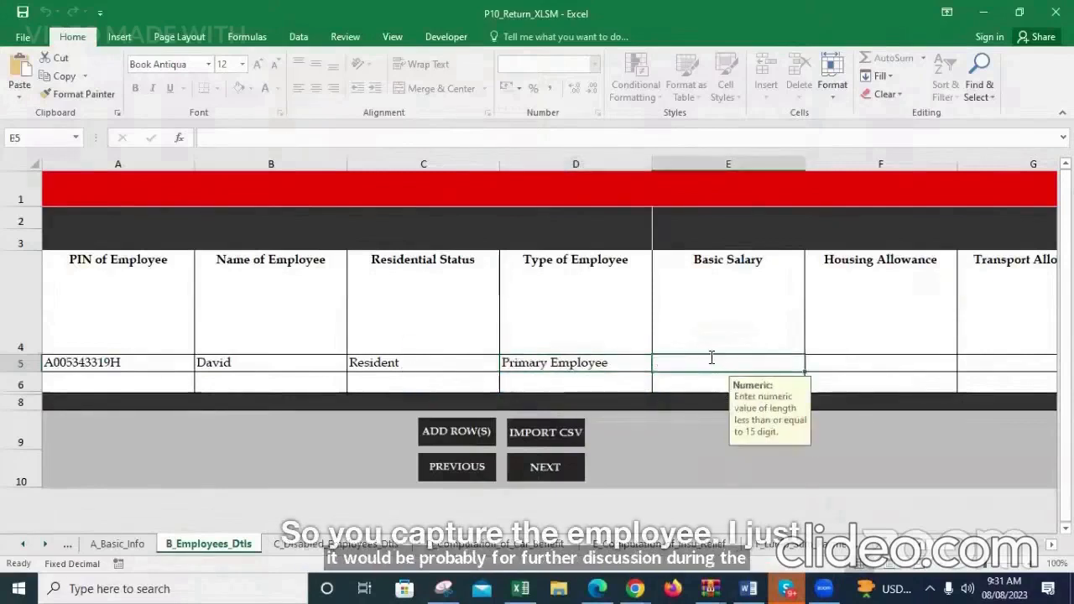
type("1000000000")
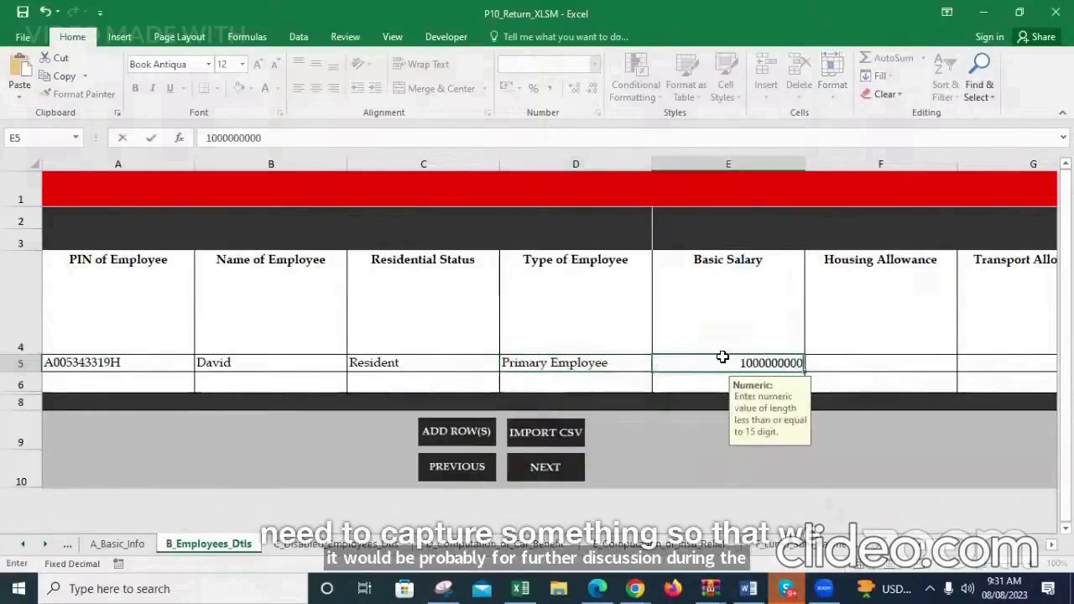
key("Tab")
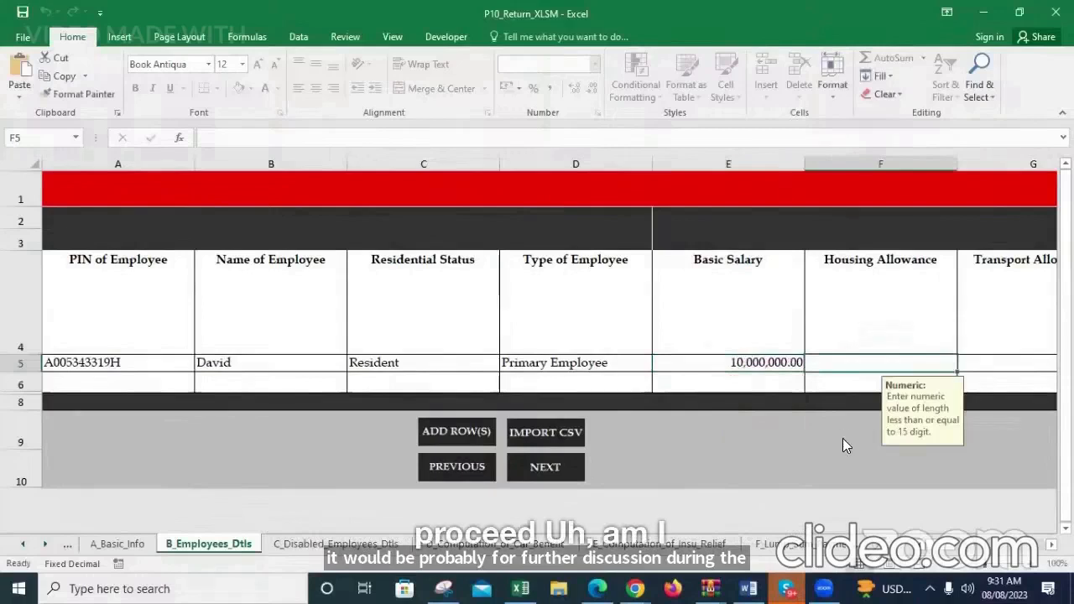
scroll(607, 487, "right", 3)
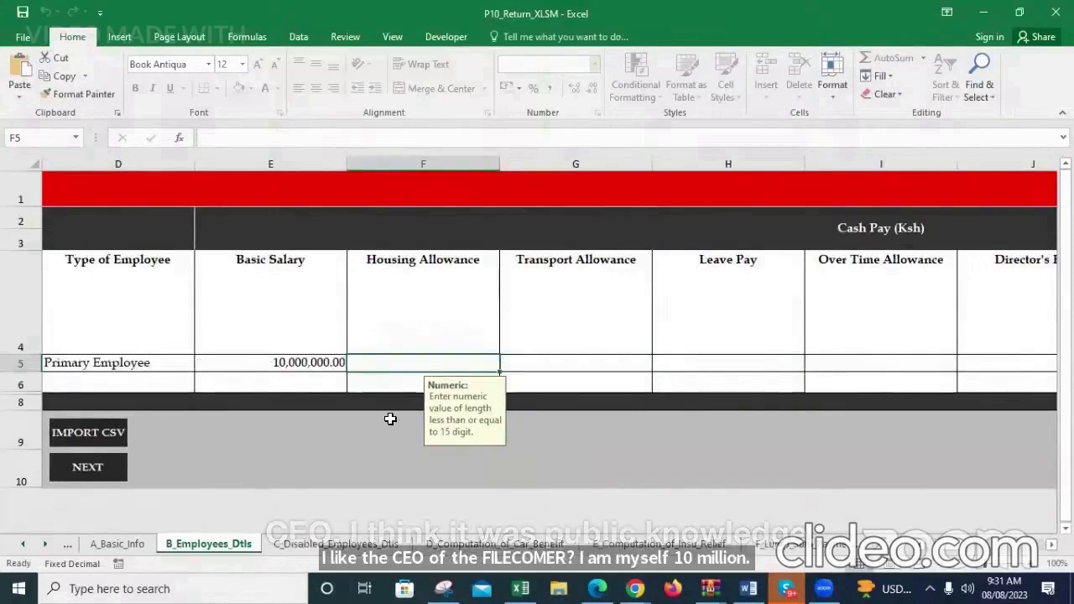
Enter 0 for the first employee's Housing Allowance, Transport Allowance and Leave Pay
type("0")
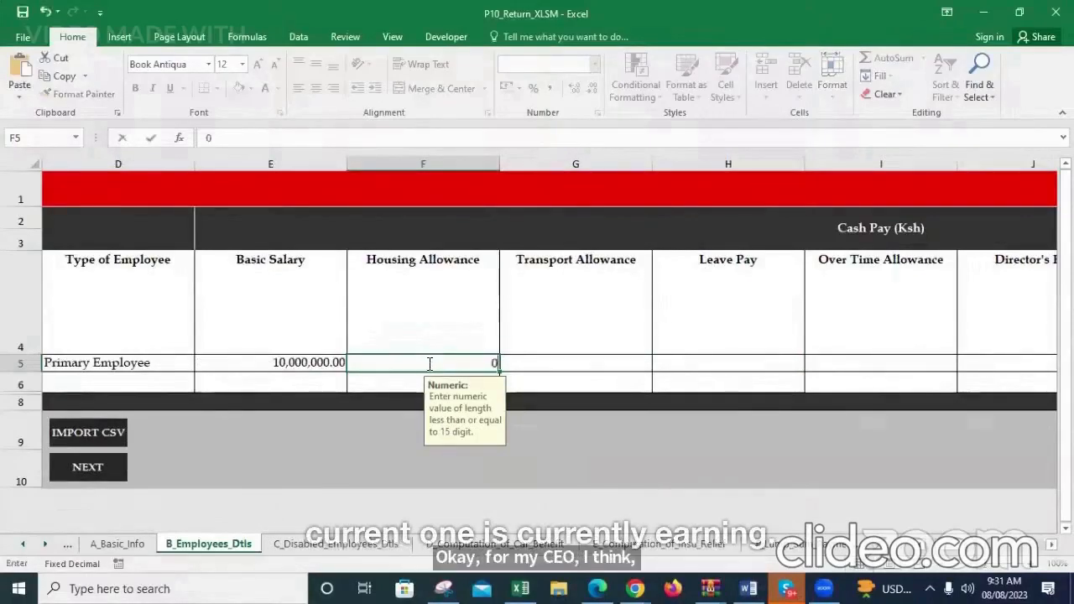
key("Tab")
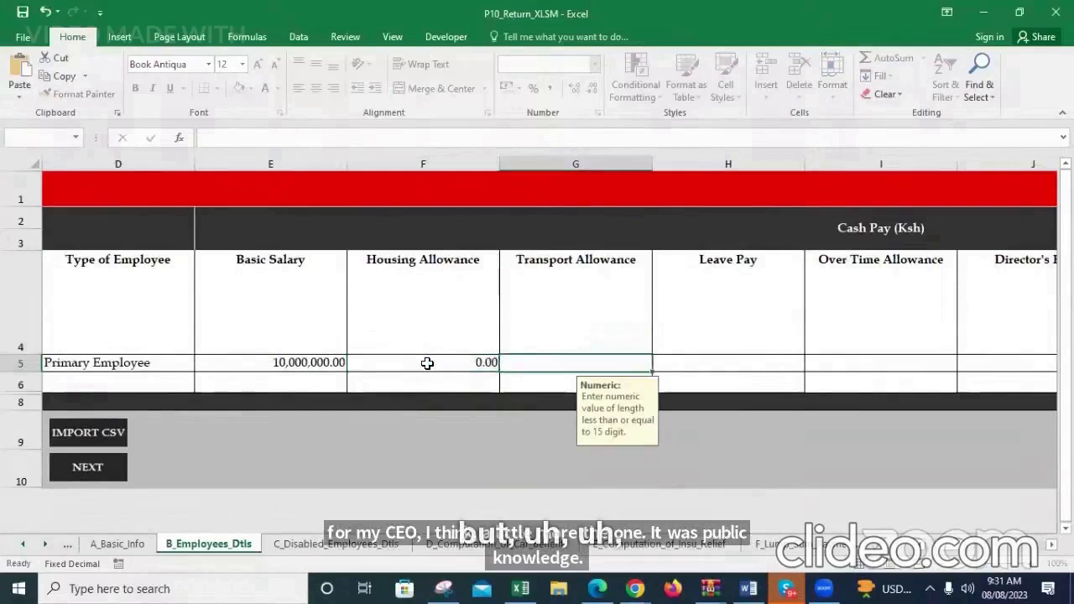
type("0")
key("Tab")
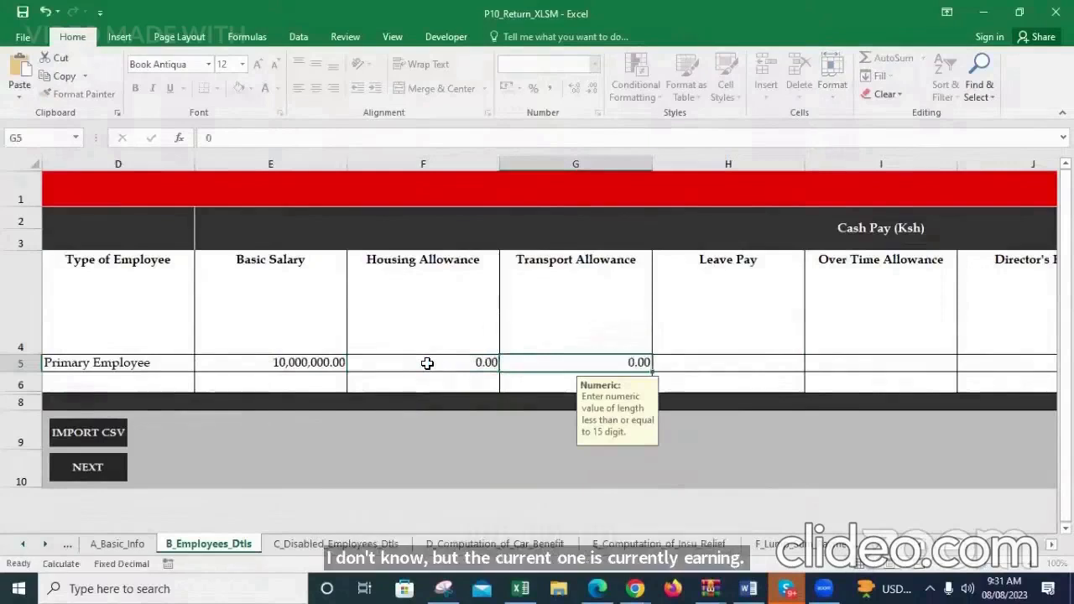
type("00")
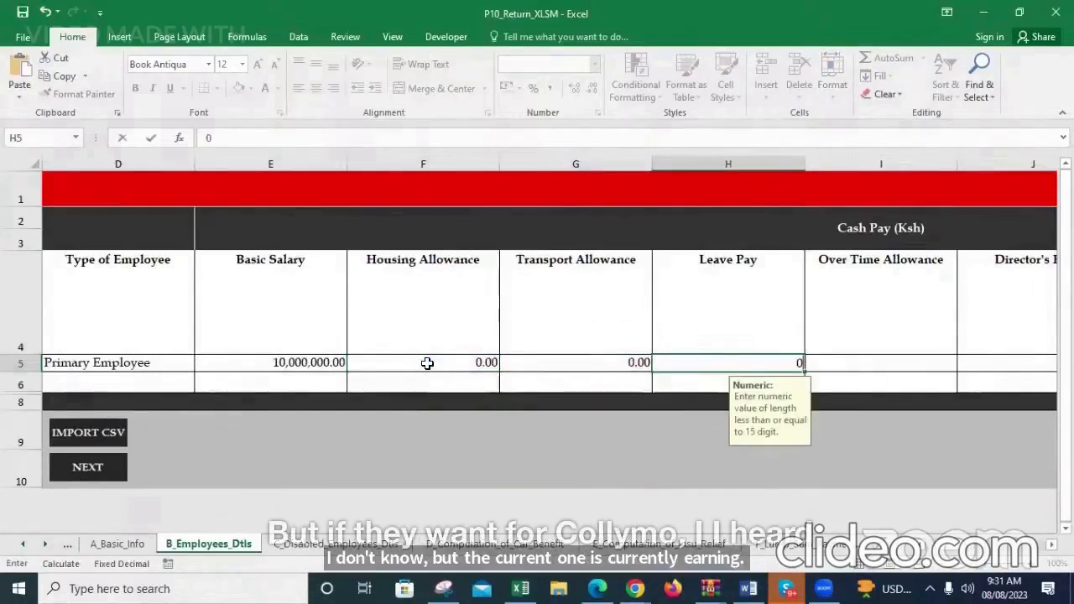
key("Tab")
key("Tab")
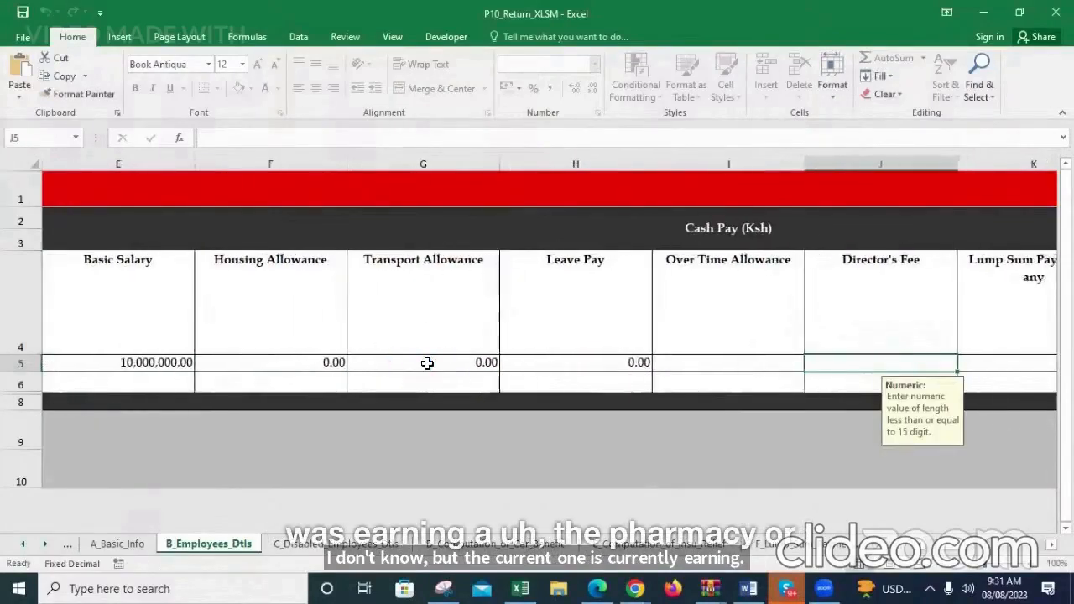
Enter 0 for the employee's Over Time Allowance, Director's Fee, Lump Sum Payment and Other Allowance
left_click(700, 365)
type("0")
key("Tab")
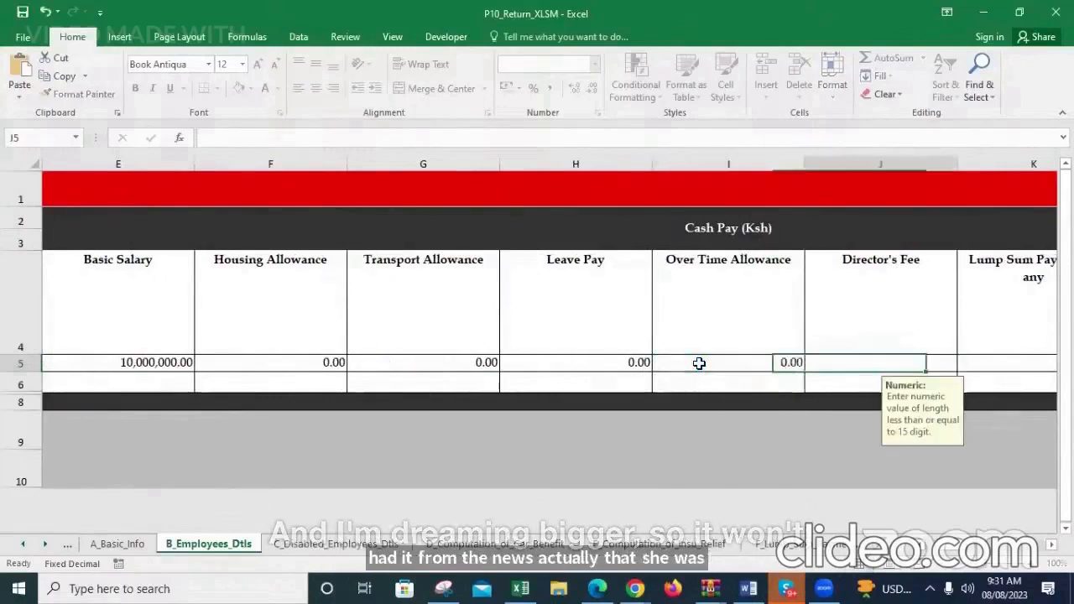
type("0")
key("Tab")
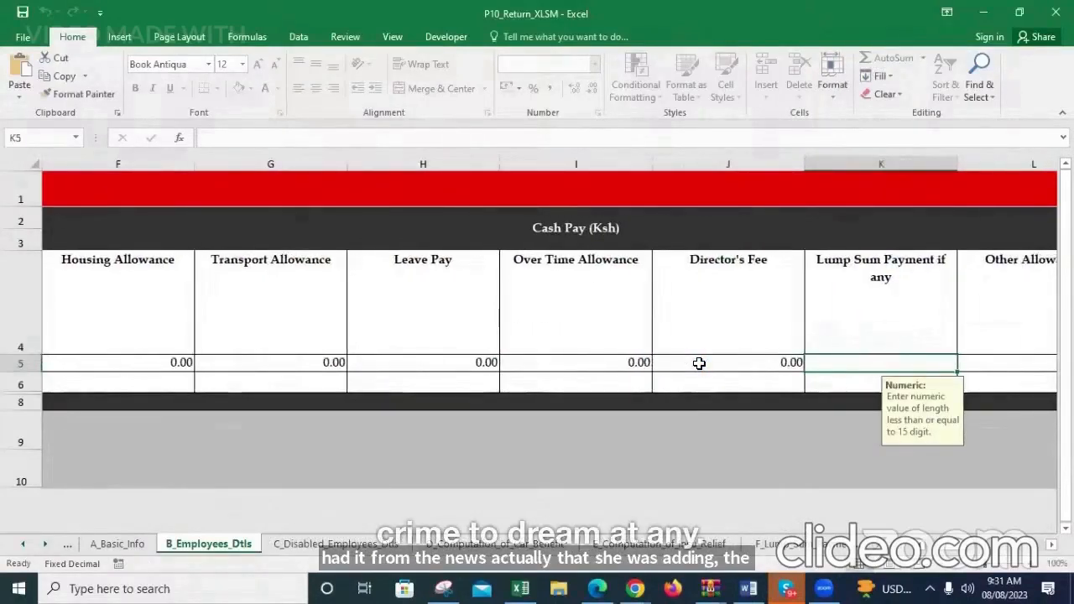
type("0")
key("Tab")
key("Tab")
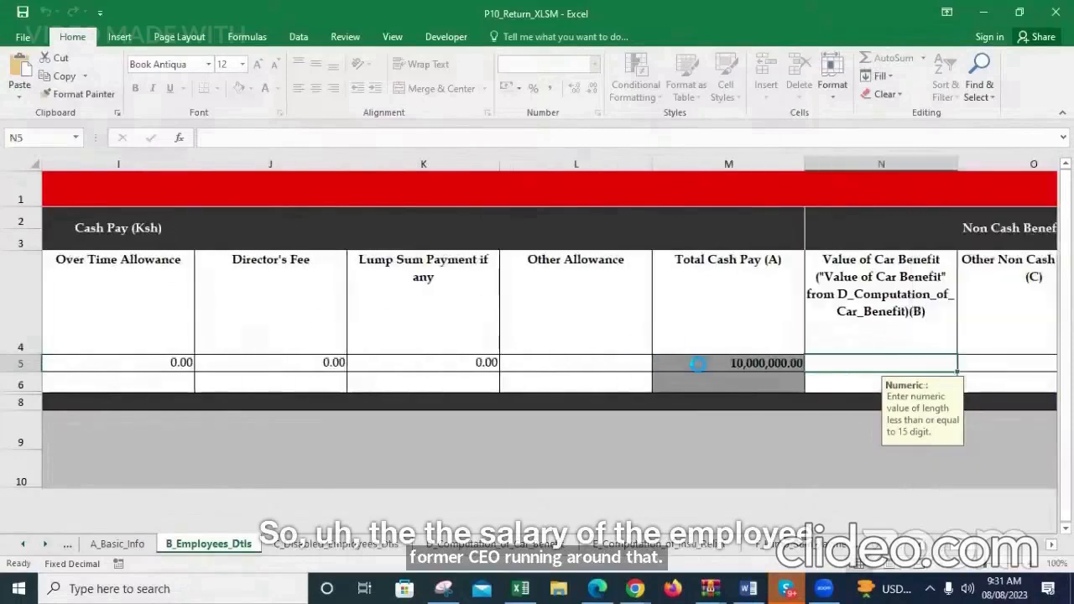
left_click(595, 362)
type("0")
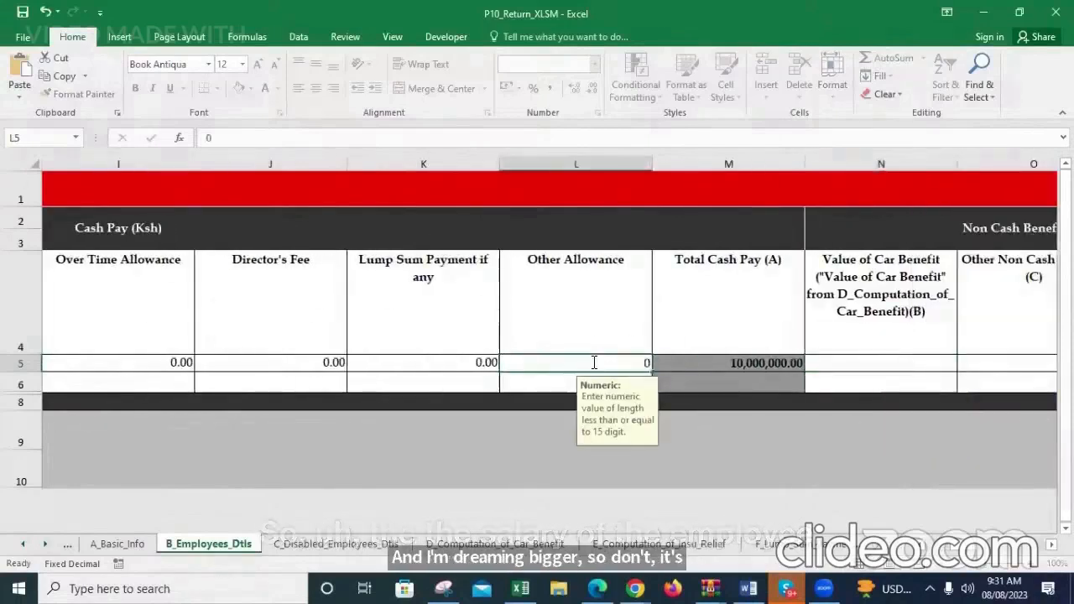
key("Tab")
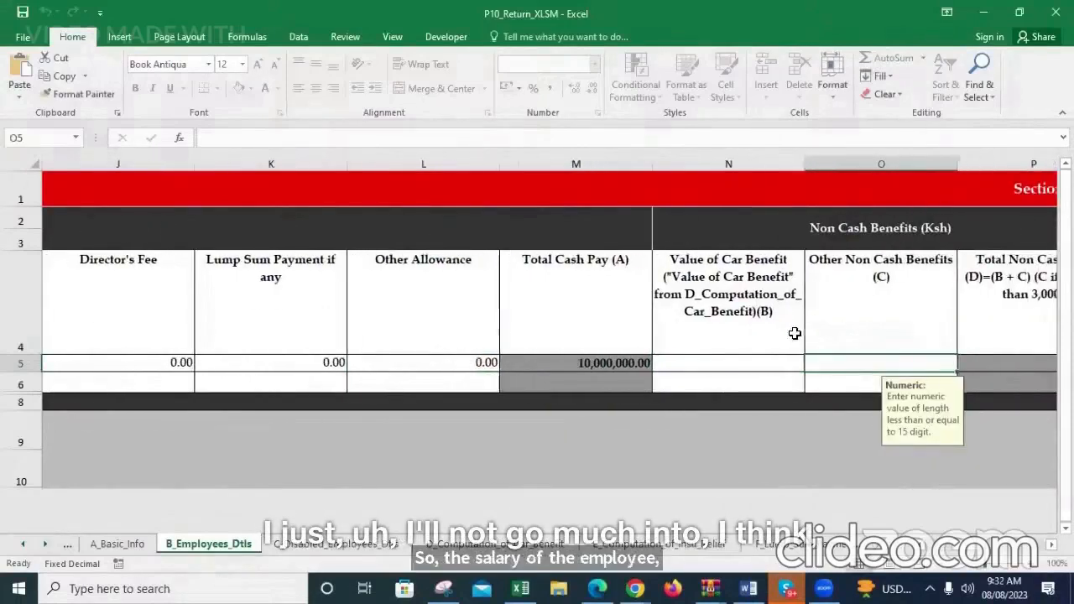
Enter 0 for the employee's Value of Car Benefit and Other Non Cash Benefits
left_click(745, 363)
type("0")
key("Tab")
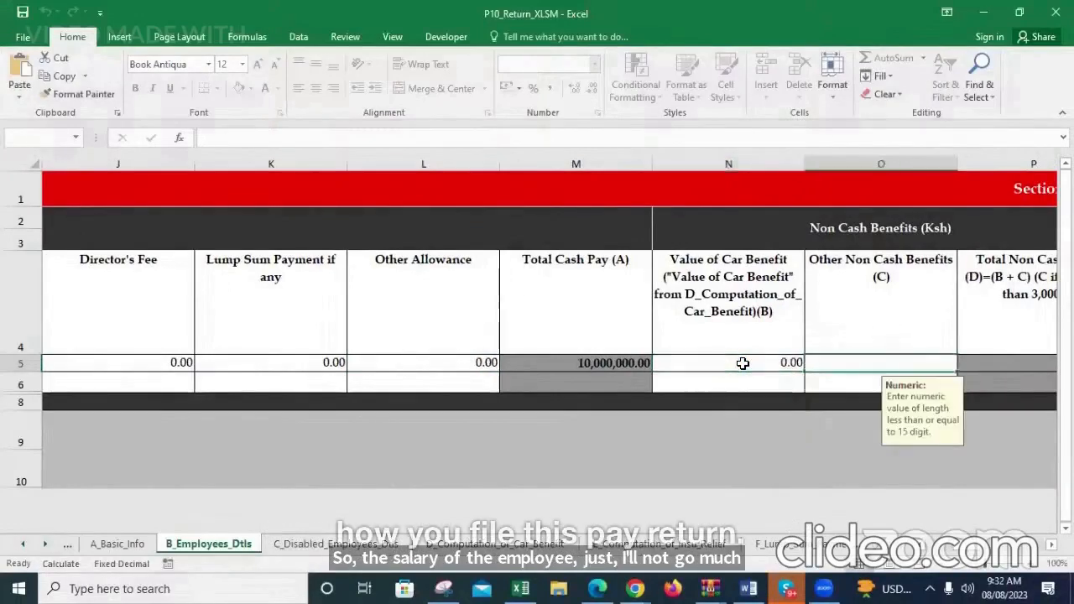
type("00")
key("Tab")
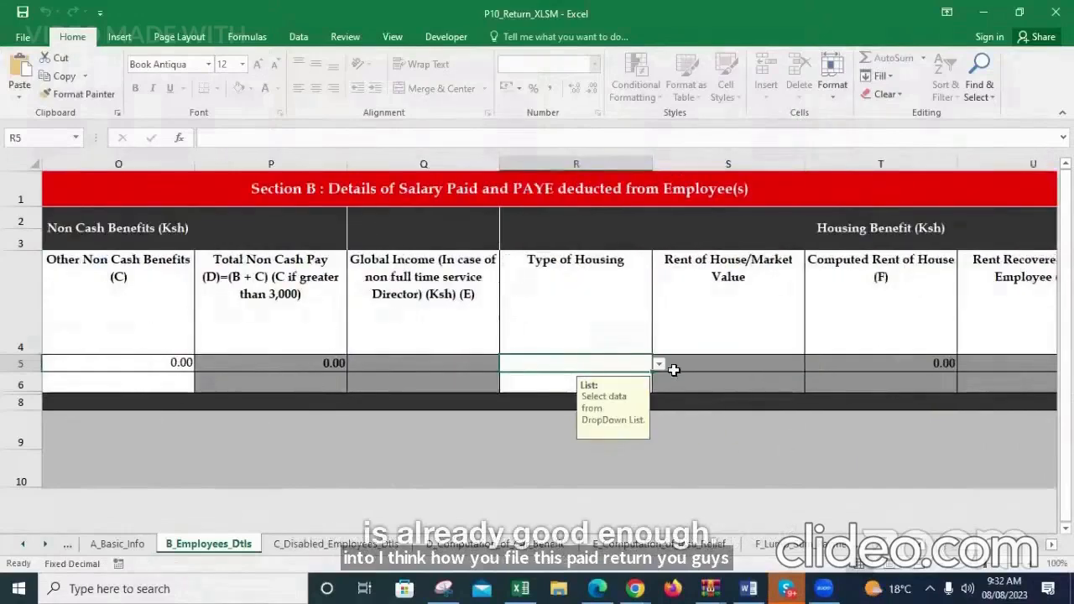
Set the employee's Type of Housing to Benefit not given and Global Income to 0
left_click(659, 363)
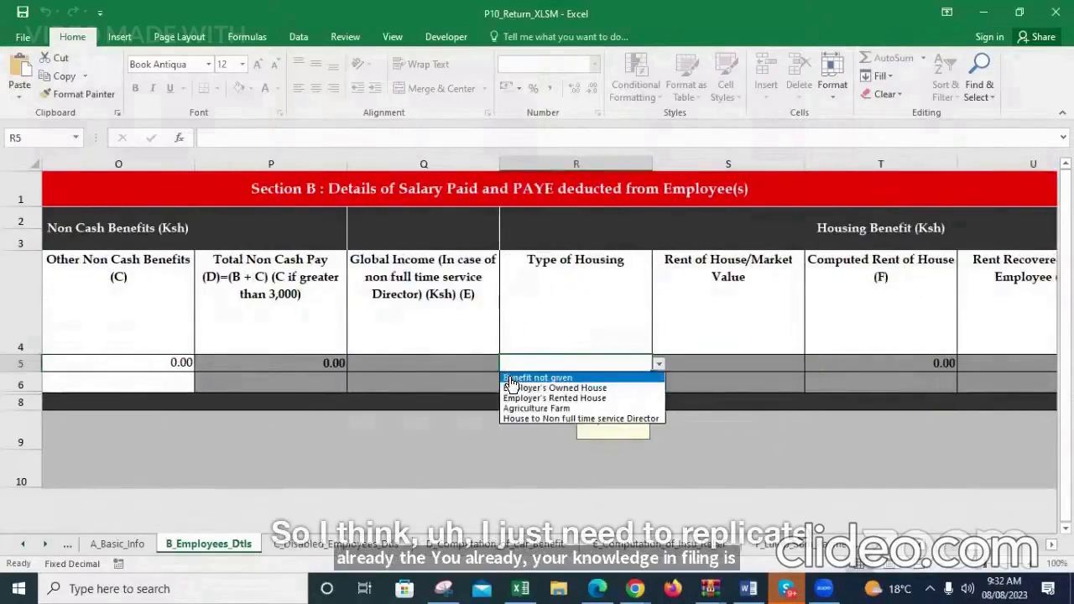
left_click(520, 378)
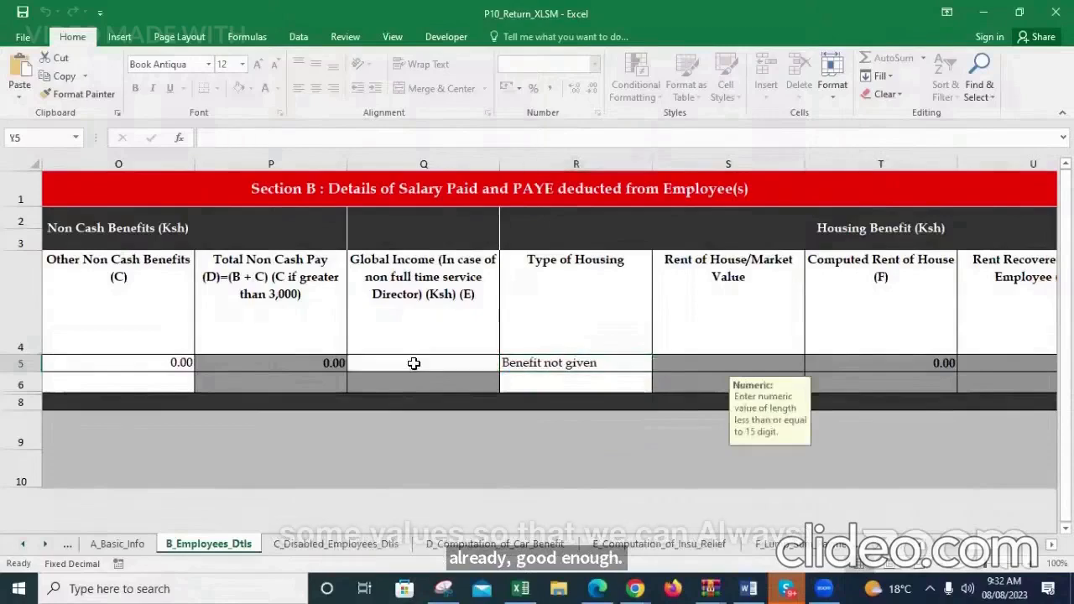
left_click(414, 363)
type("0")
key("Tab")
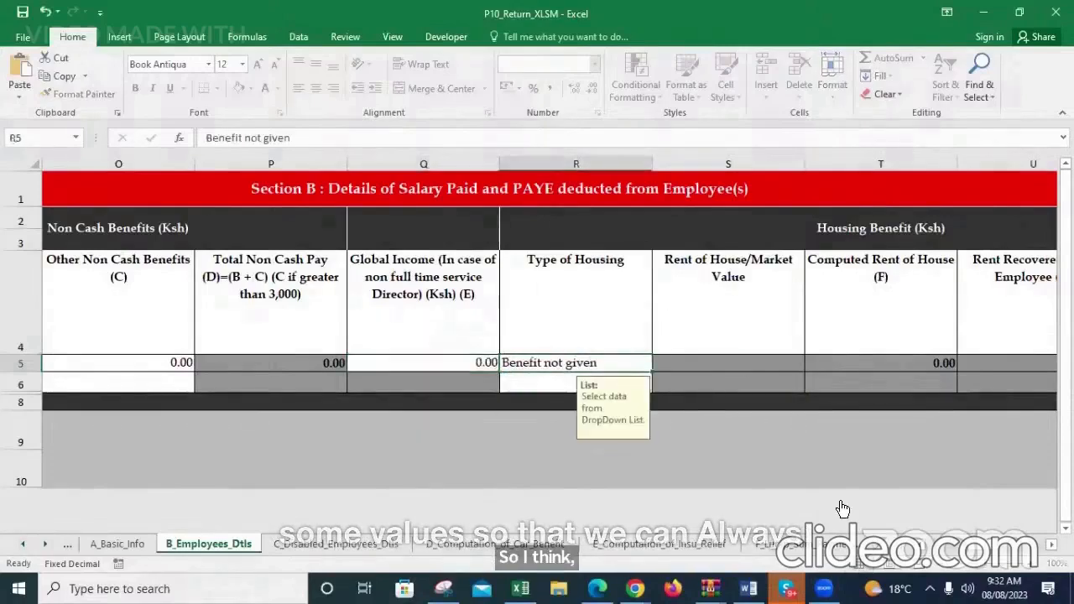
Enter 1,080.00 as the employee's Actual Contribution under the pension contribution benefit
scroll(549, 353, "right", 4)
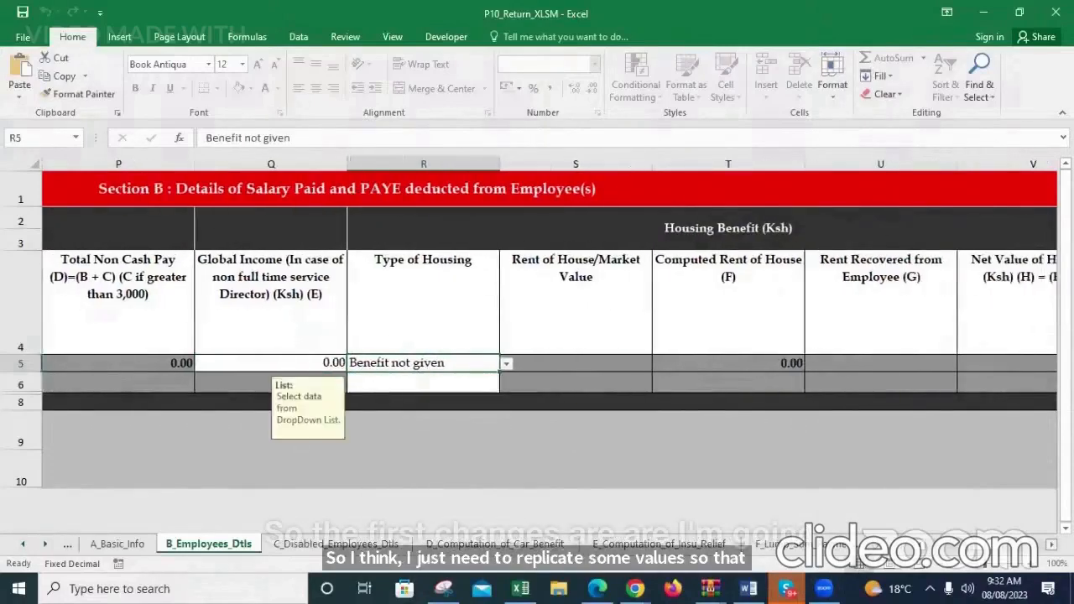
scroll(585, 501, "right", 3)
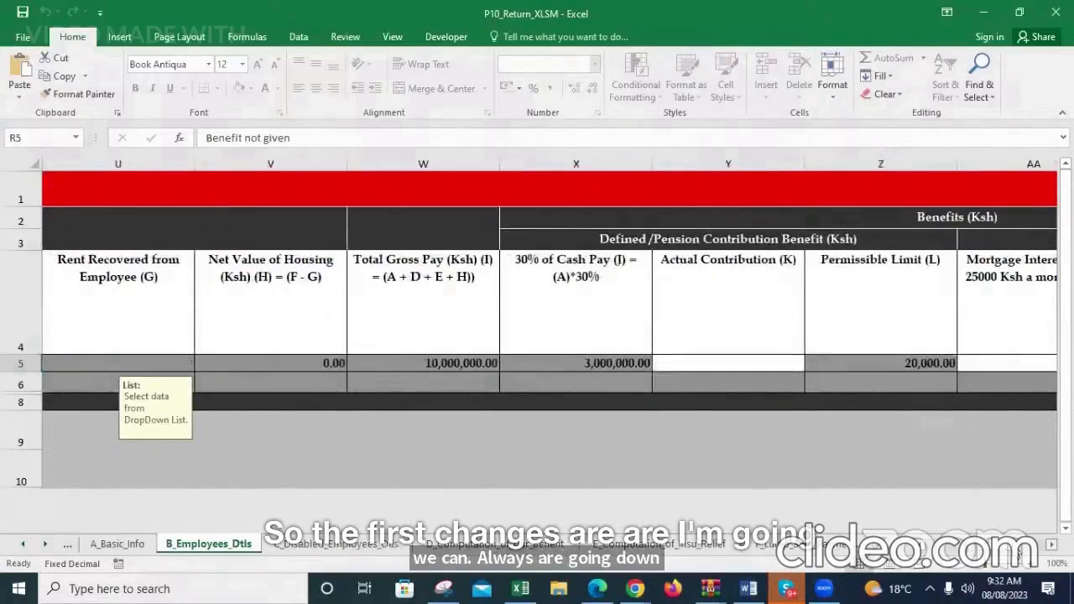
scroll(579, 500, "right", 2)
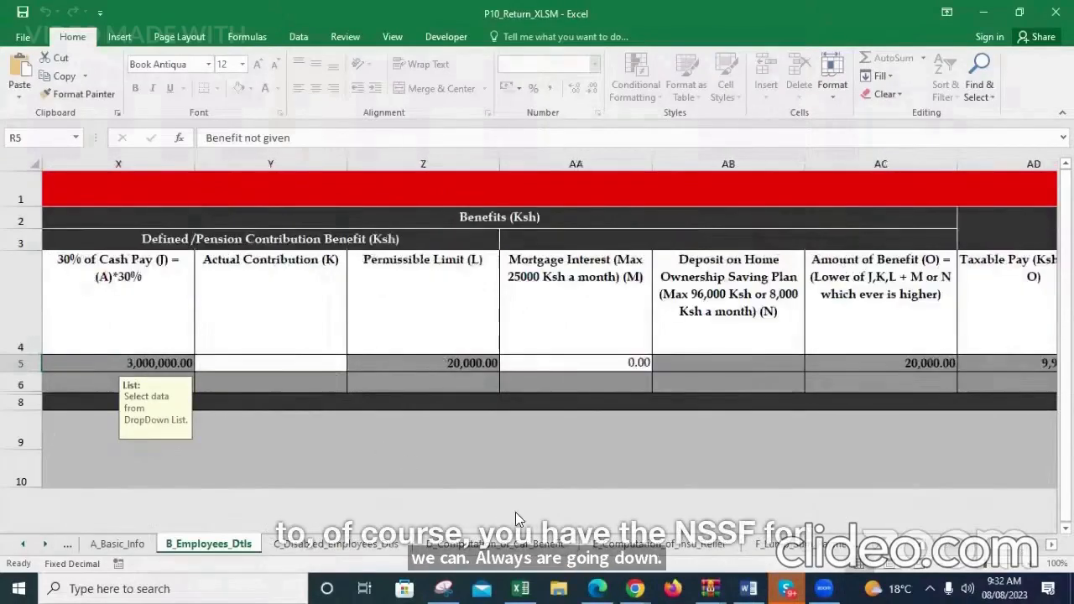
left_click(244, 360)
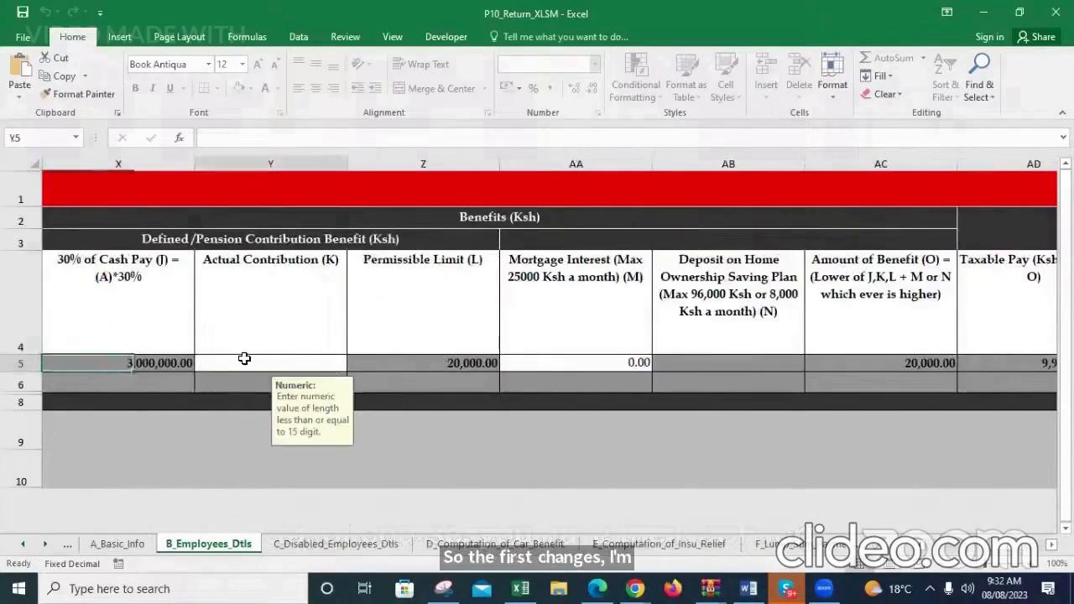
type("108000")
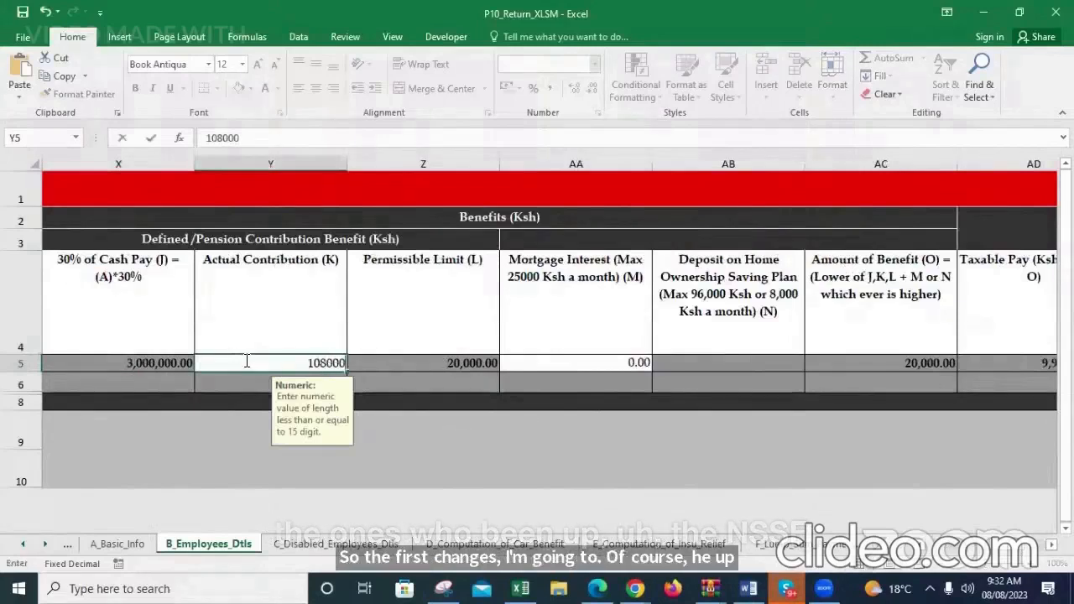
key("Return")
key("Tab")
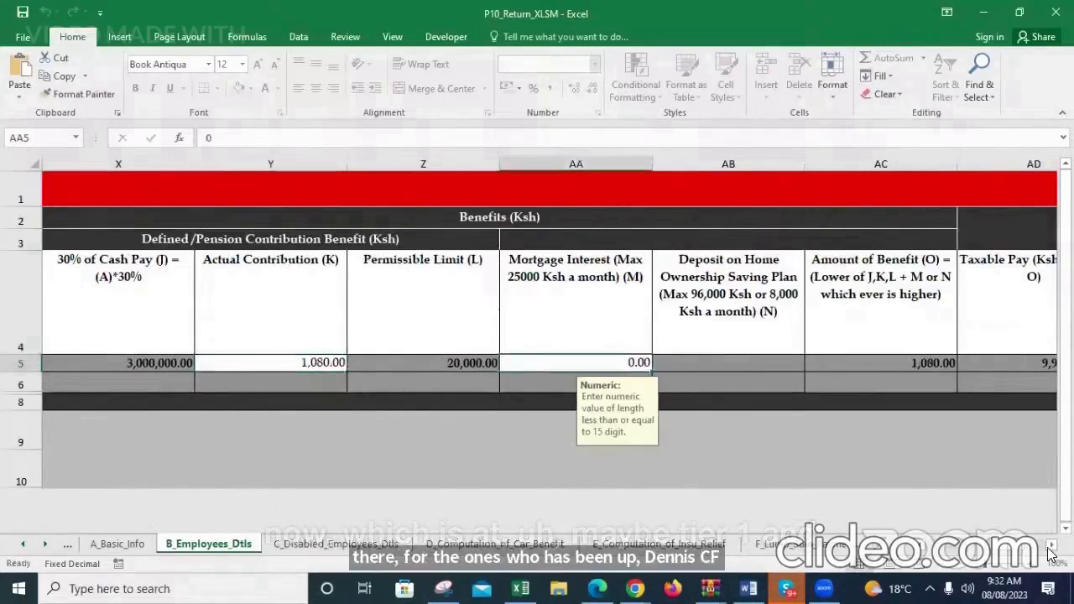
Enter 2,400.00 as the employee's Monthly Personal Relief
left_click(1051, 545)
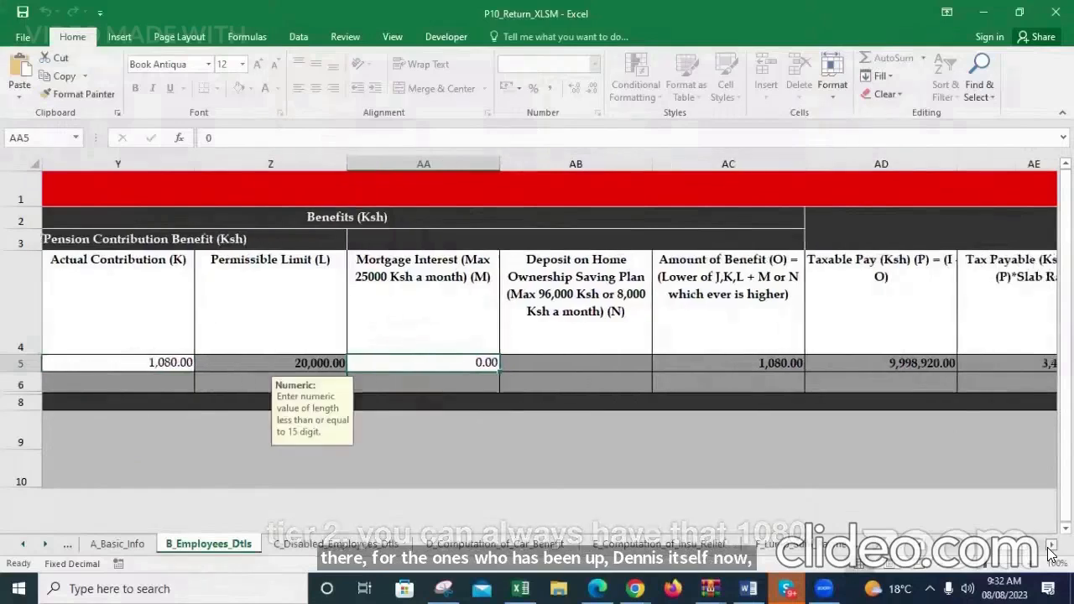
left_click(1051, 546)
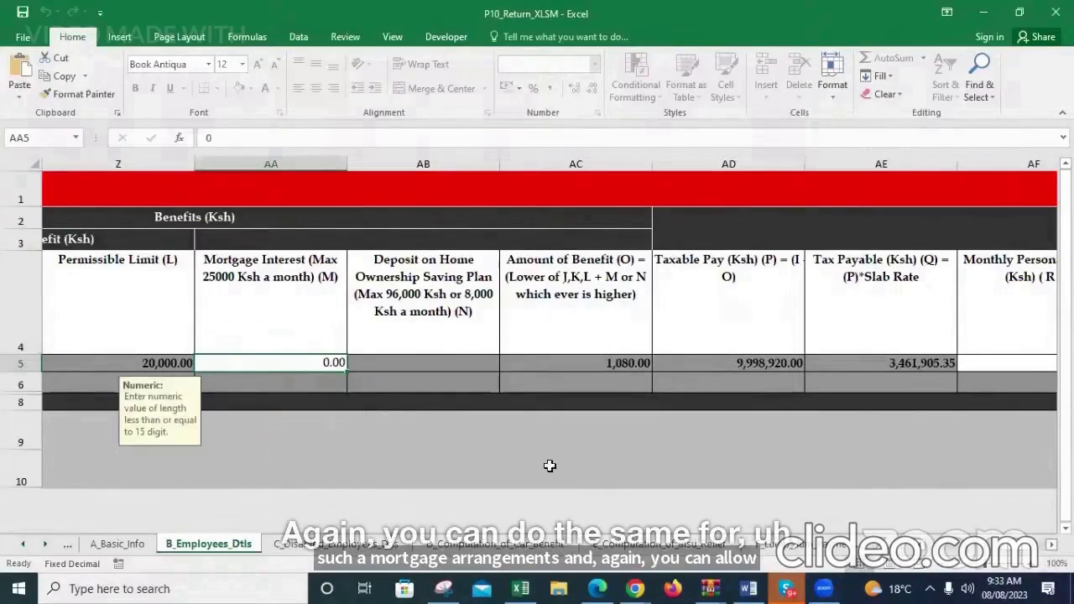
scroll(441, 389, "right", 4)
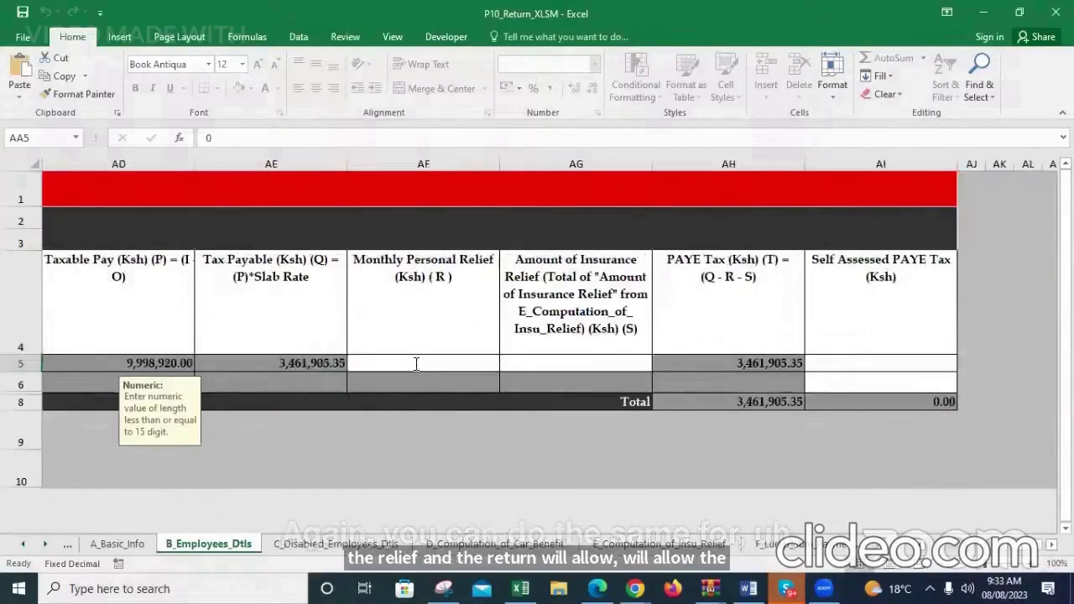
left_click(415, 363)
type("2")
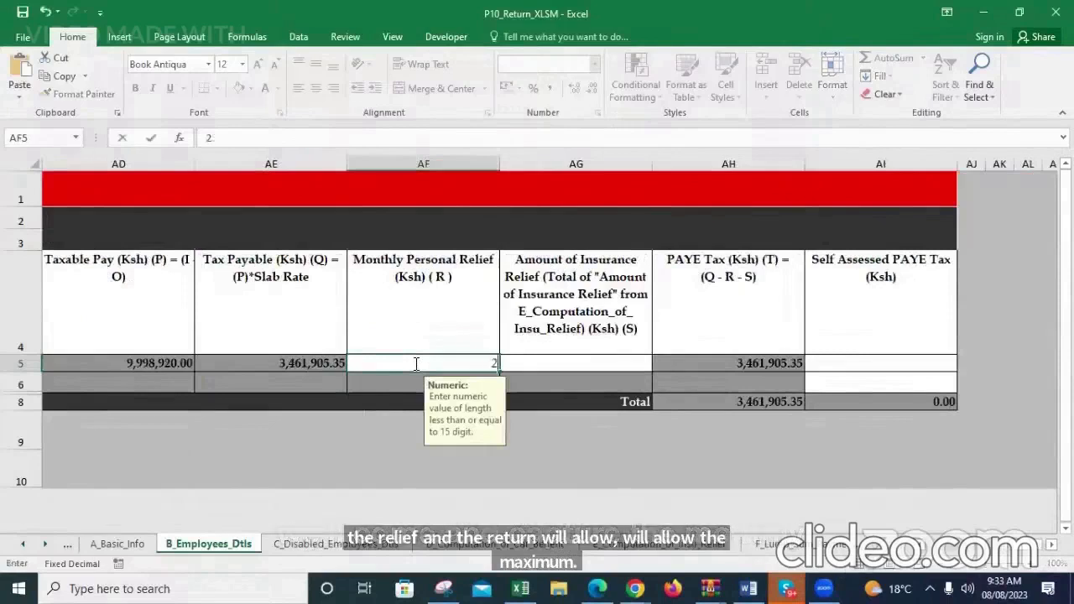
type(",400")
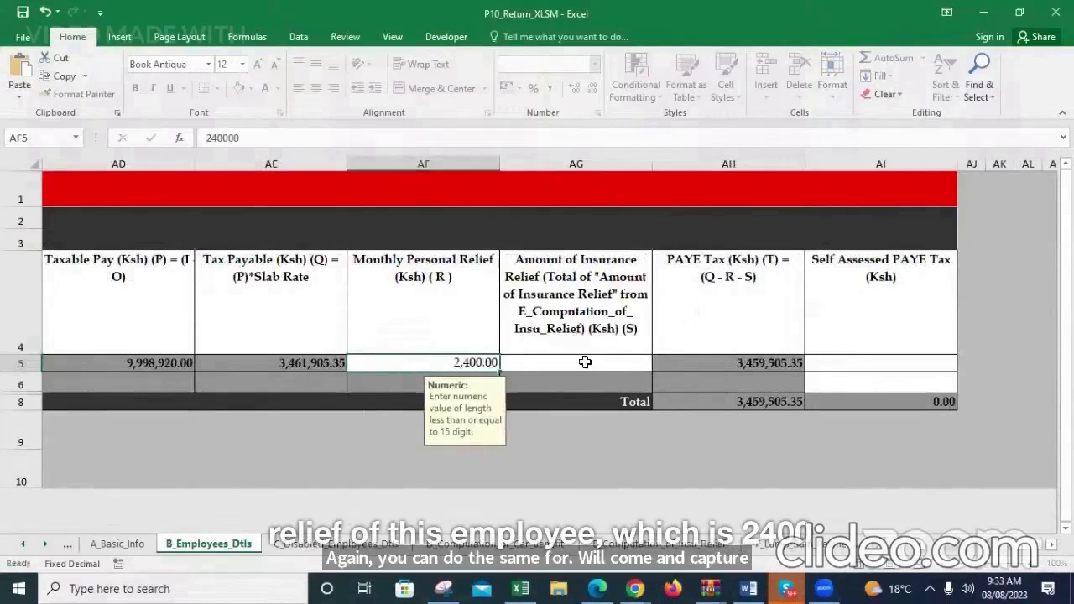
Enter 255.00 as the employee's Amount of Insurance Relief
left_click(585, 362)
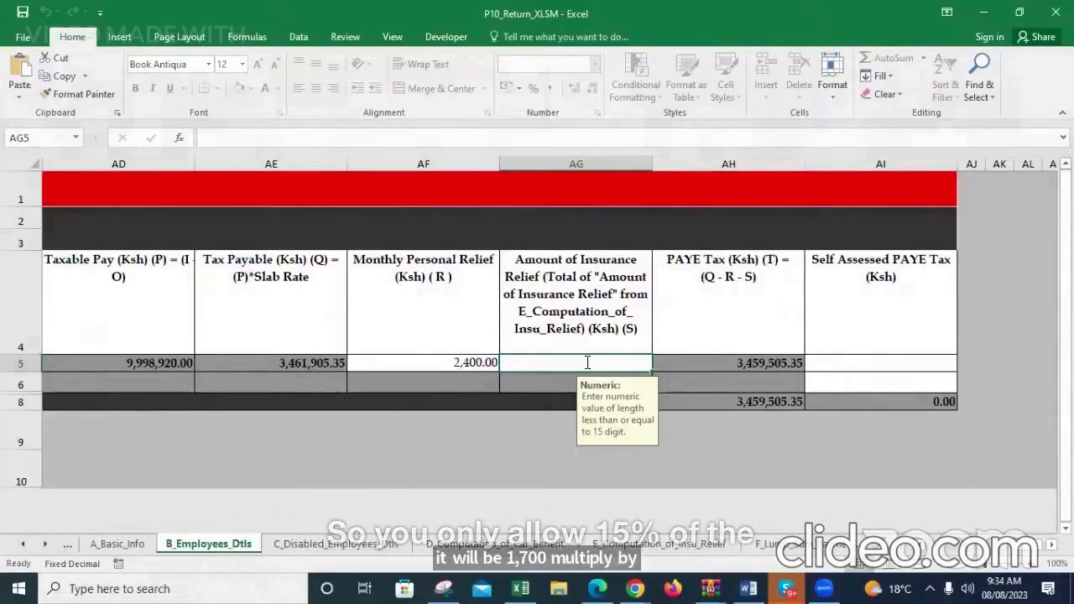
type("255")
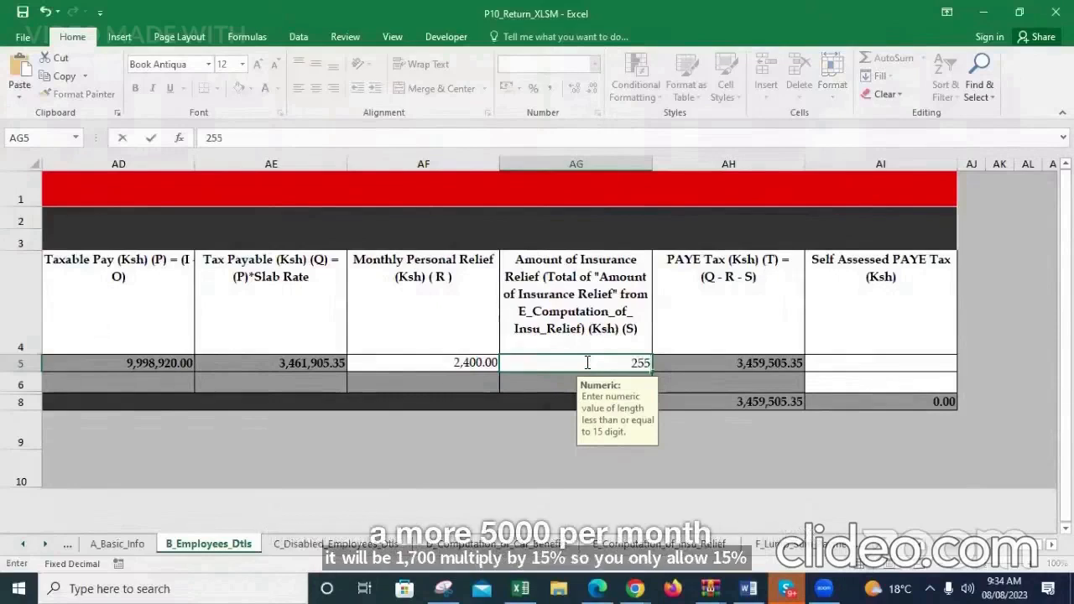
key("ctrl+Return")
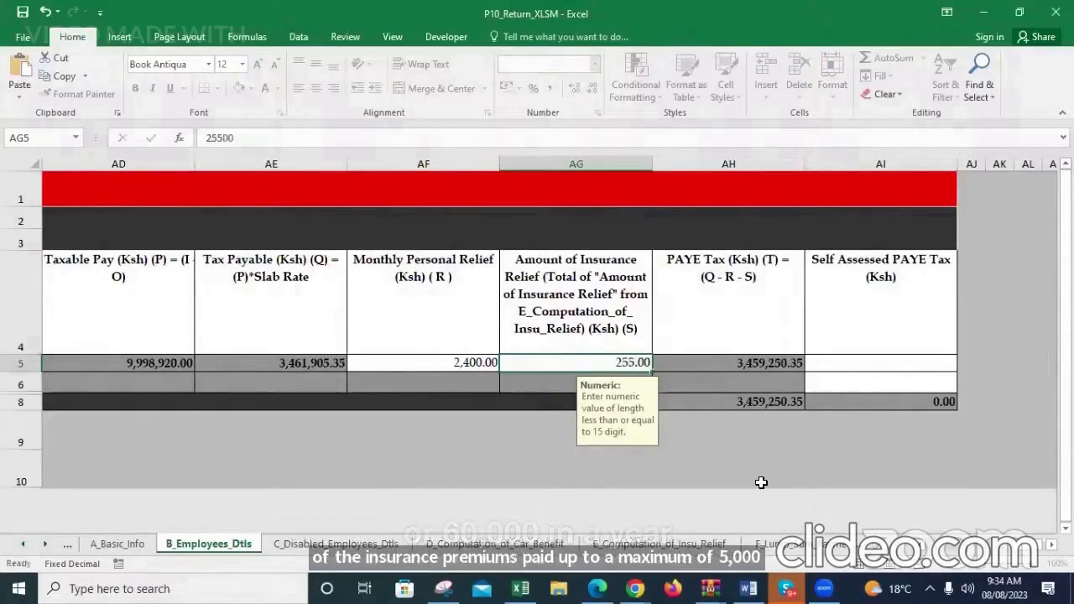
Begin the employee's Self Assessed PAYE Tax entry with the digit 3
key("Right")
key("Right")
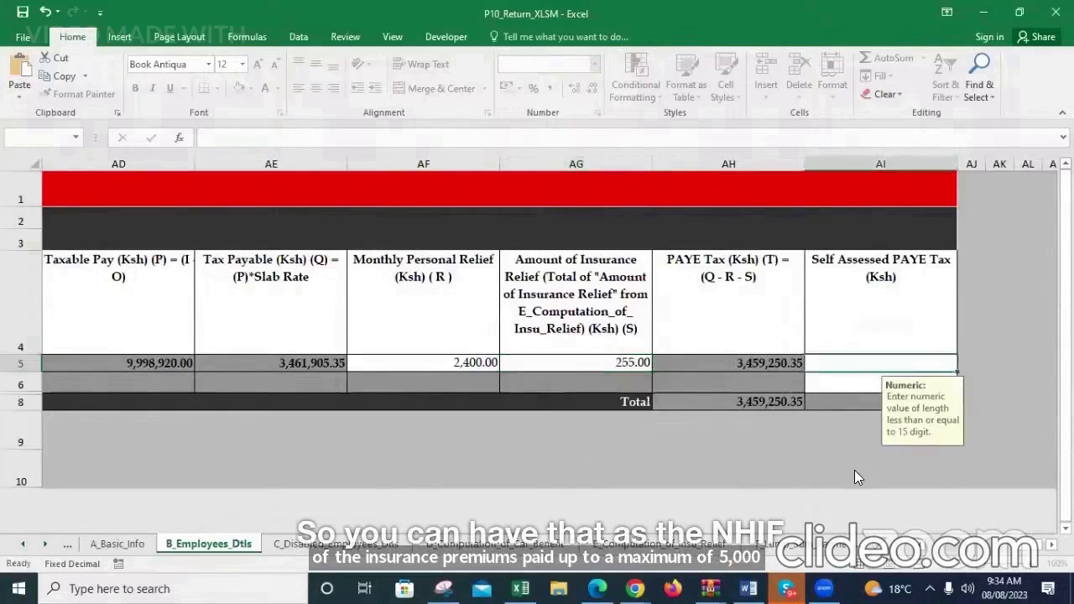
left_click(1050, 547)
left_click(1050, 546)
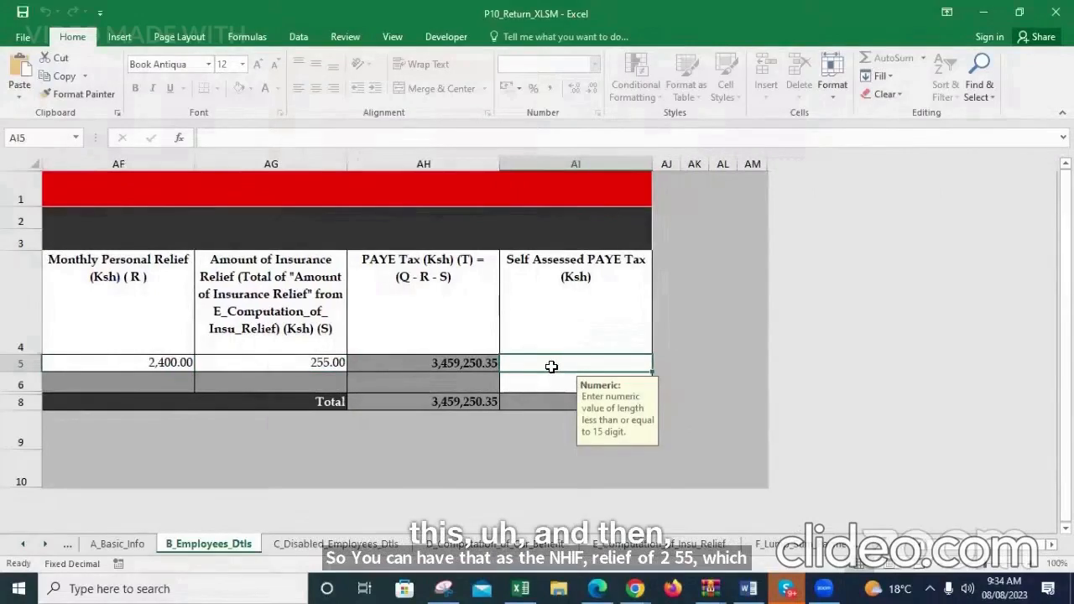
type("3")
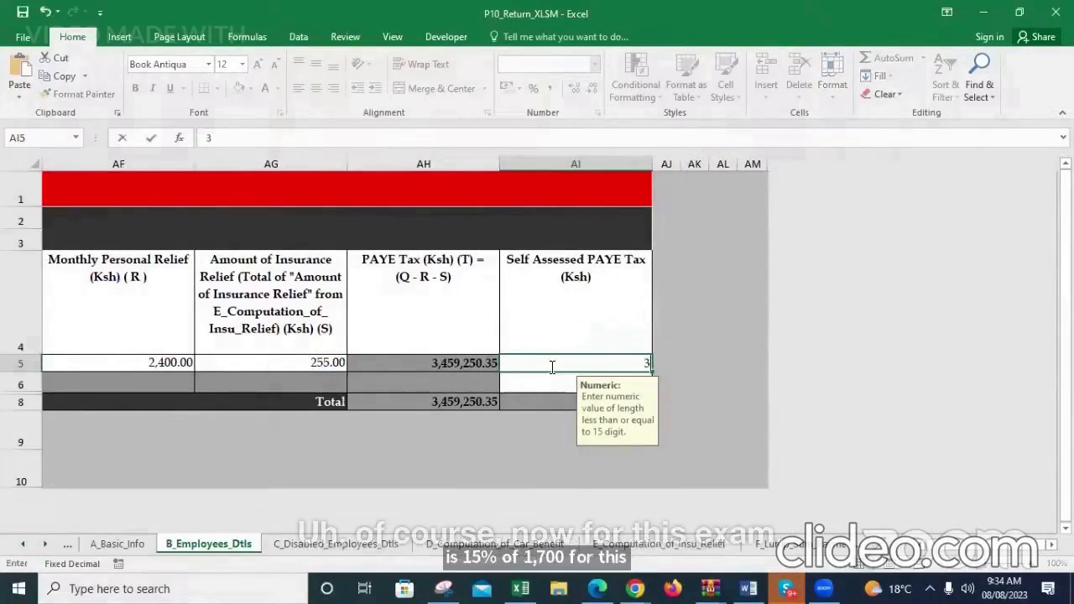
Set the Return Period From date on the A_Basic_Info sheet to 01/06/2023
left_click(921, 548)
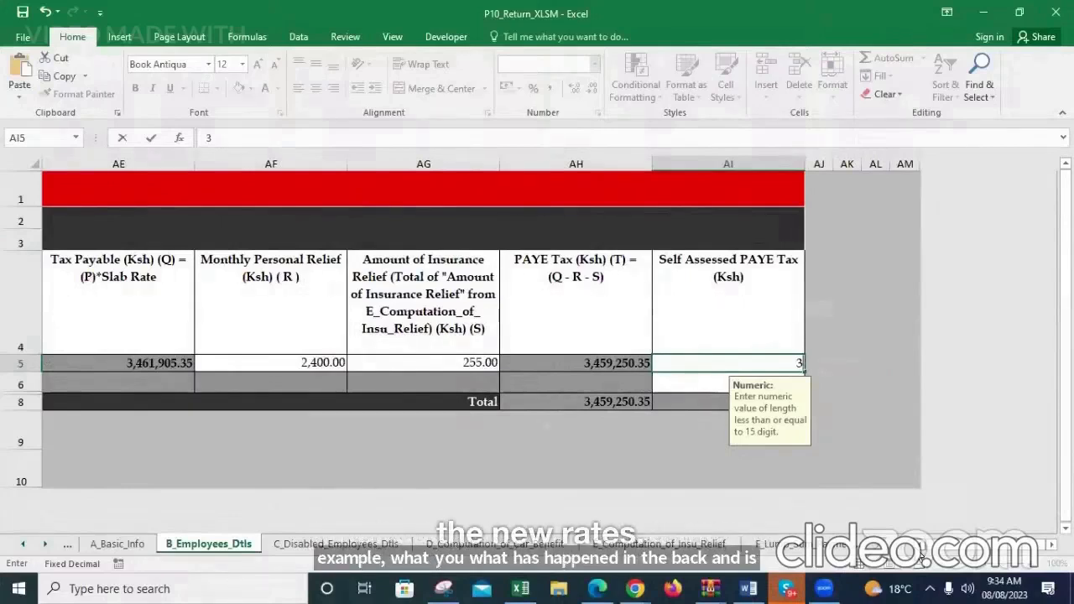
double_click(17, 546)
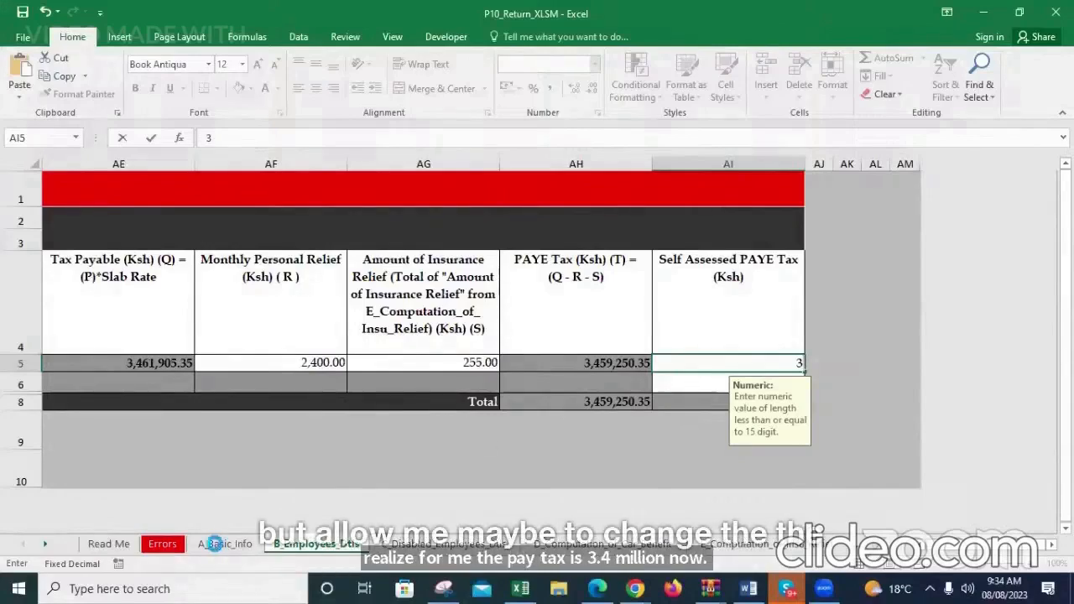
left_click(216, 544)
left_click(323, 544)
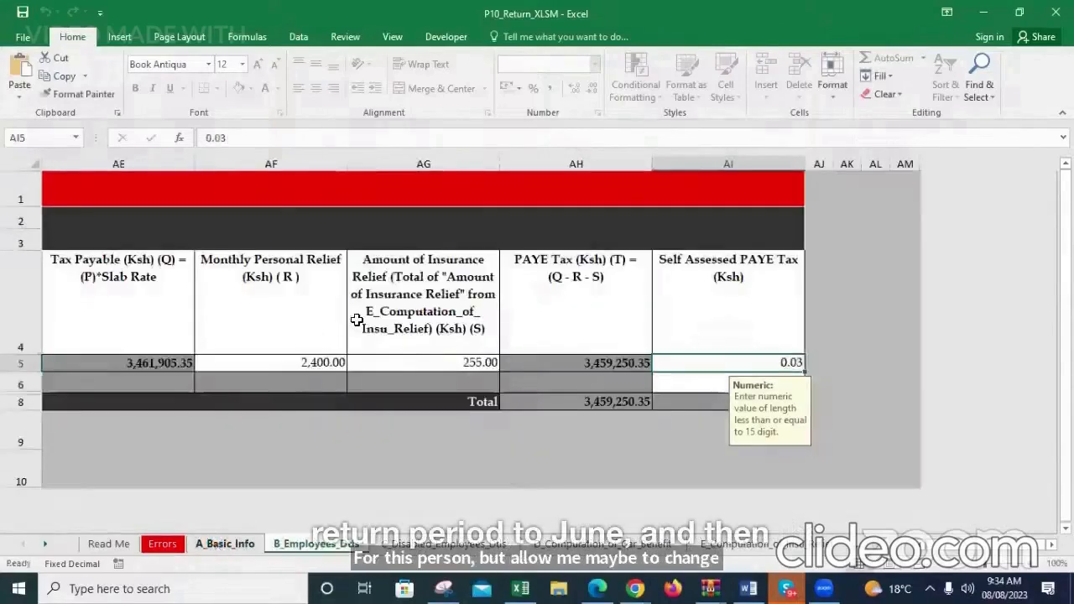
key("ctrl+Page_Up")
left_click(358, 321)
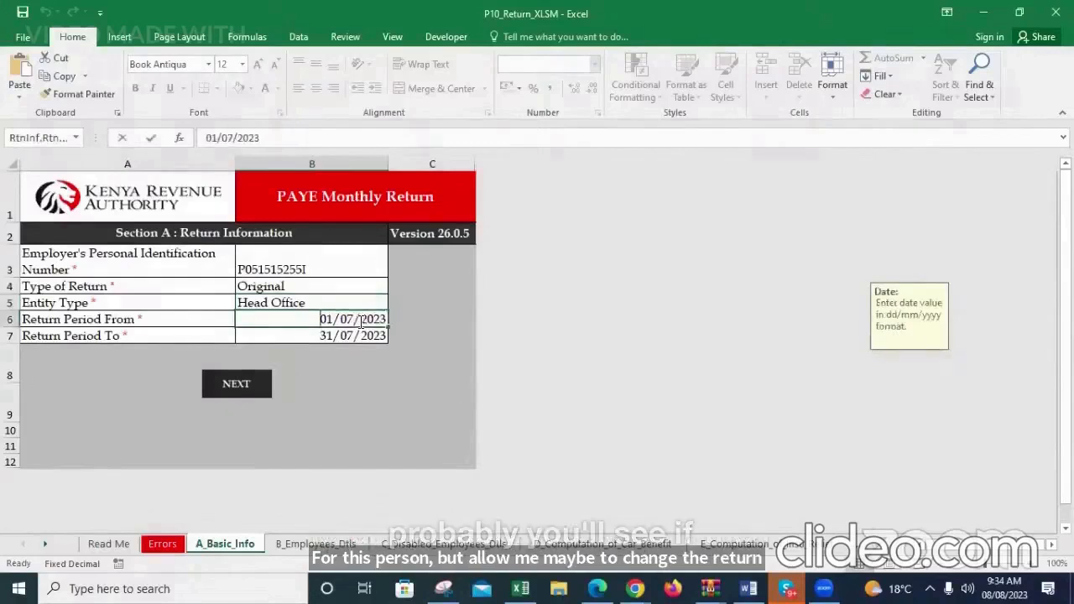
type("01/")
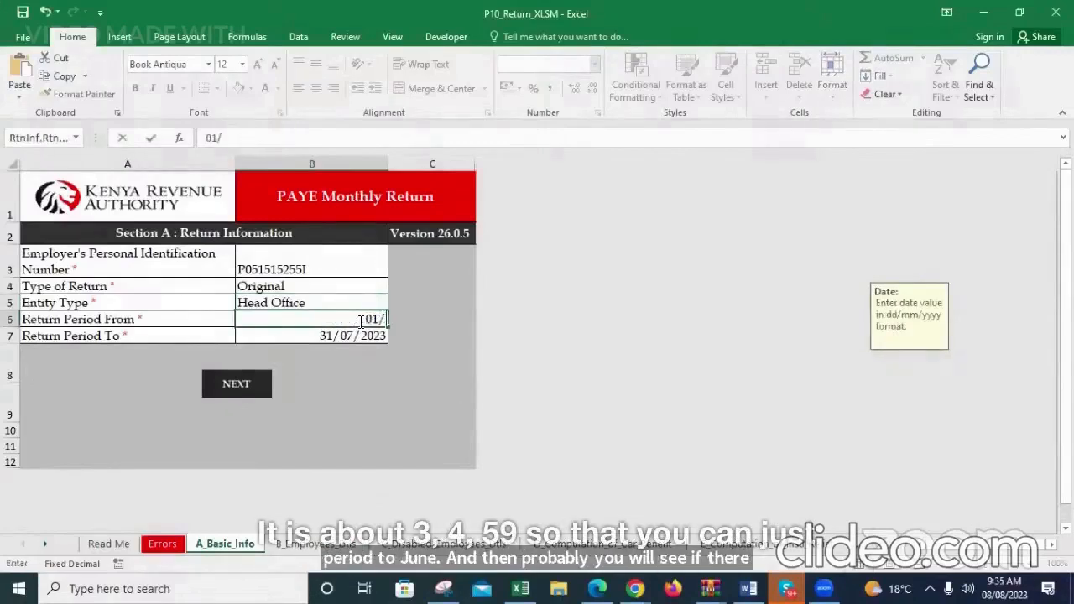
type("06/2023")
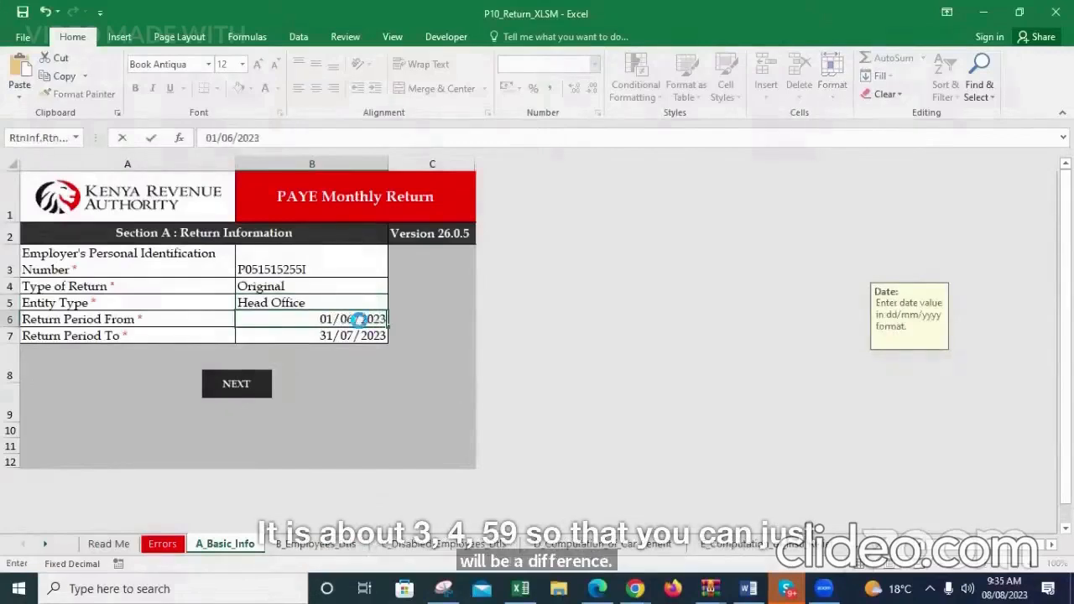
Set the Return Period To date to 30/06/2023
left_click(339, 334)
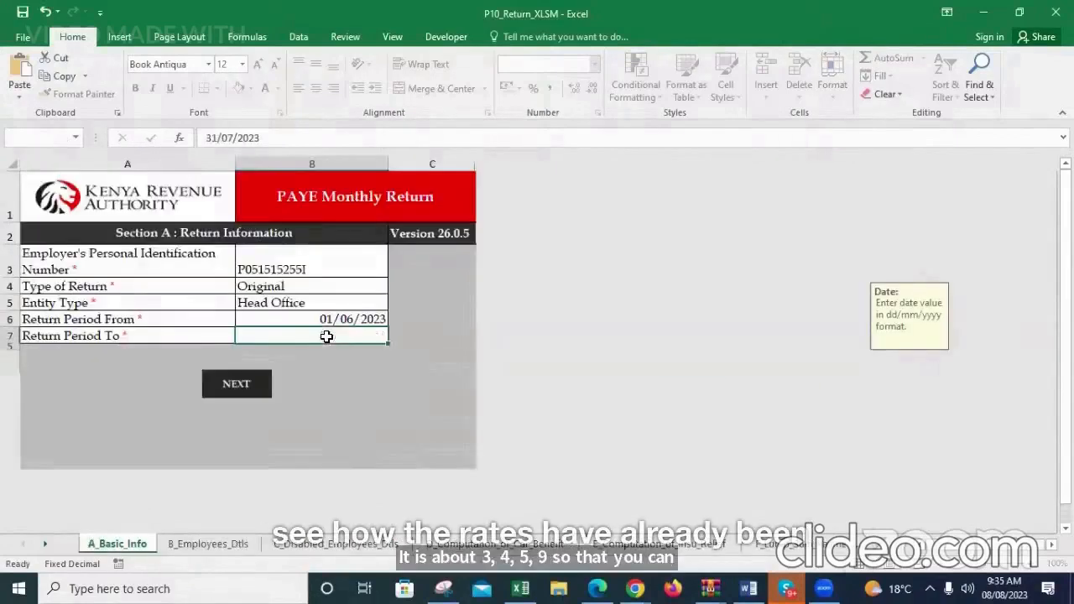
type("3-")
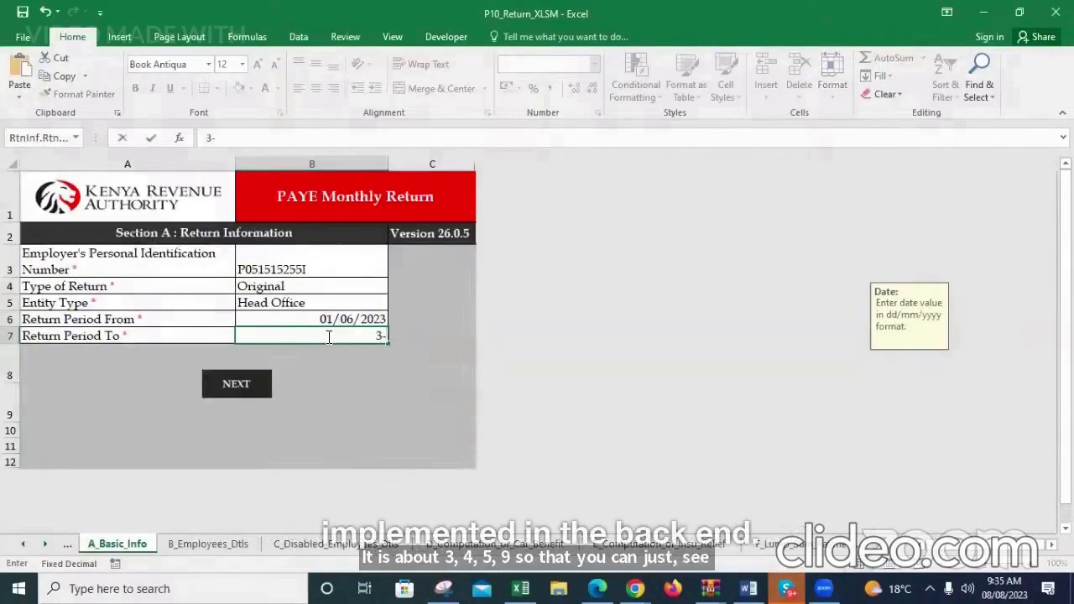
type("0/0")
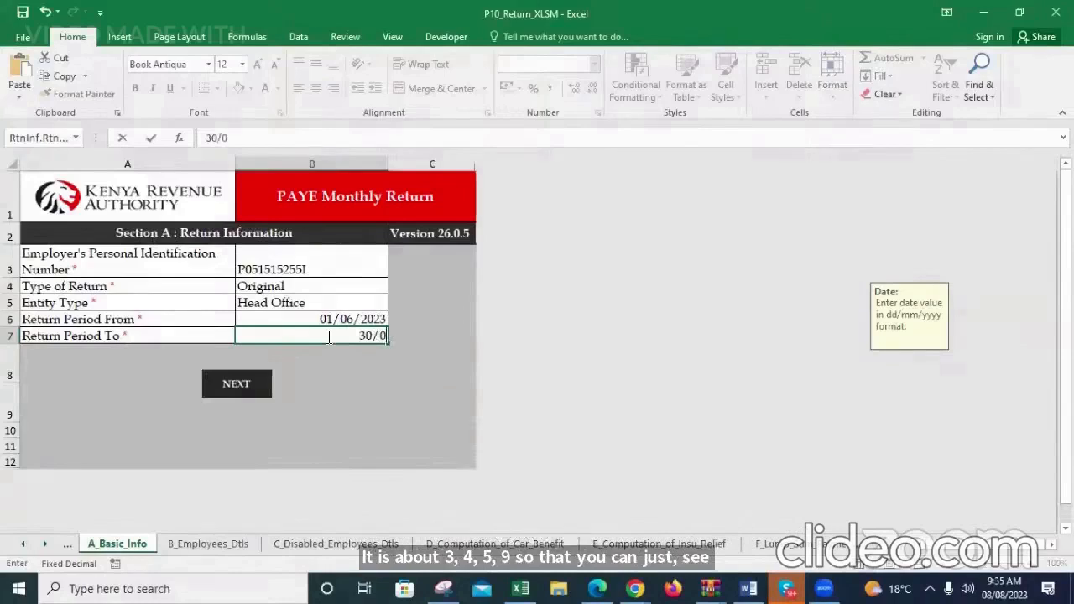
type("6/2023")
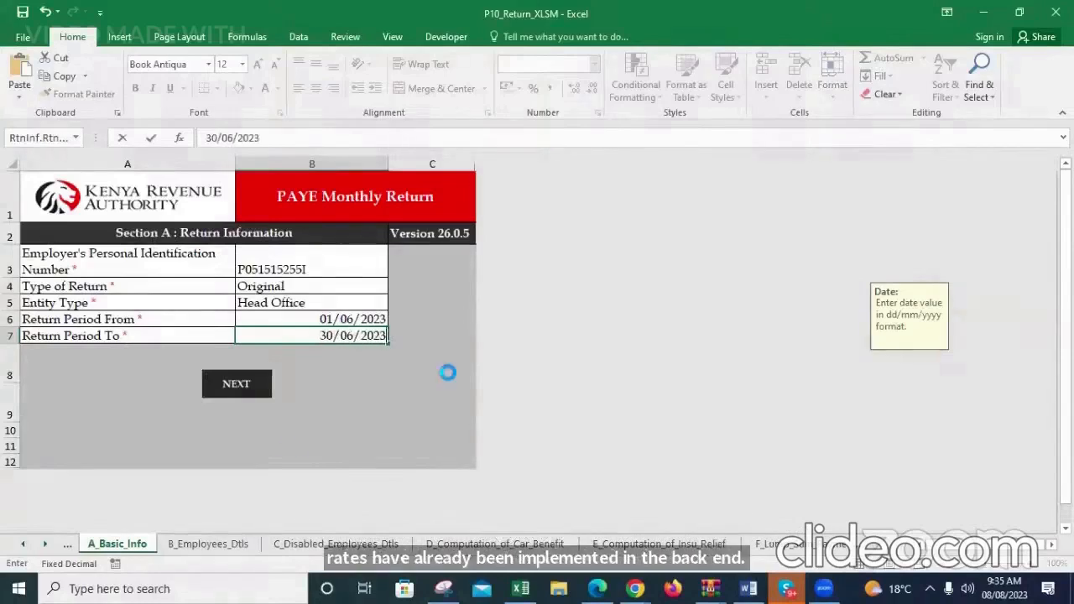
key("Return")
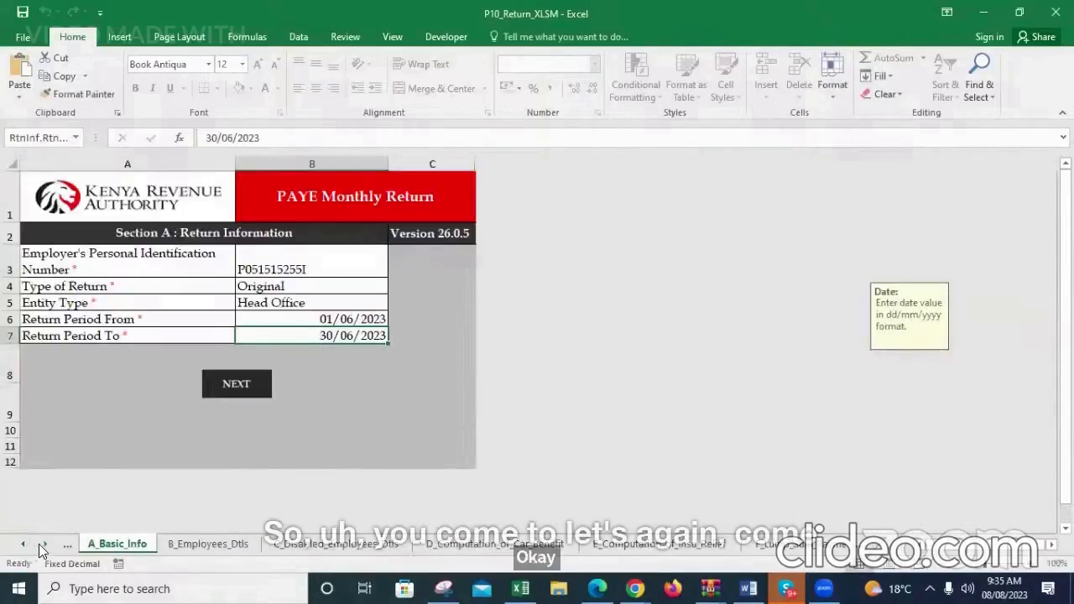
Open the B_Employees_Dtls sheet and examine the employee's tax payable and PAYE tax for the June period
left_click(41, 542)
left_click(41, 543)
left_click(40, 542)
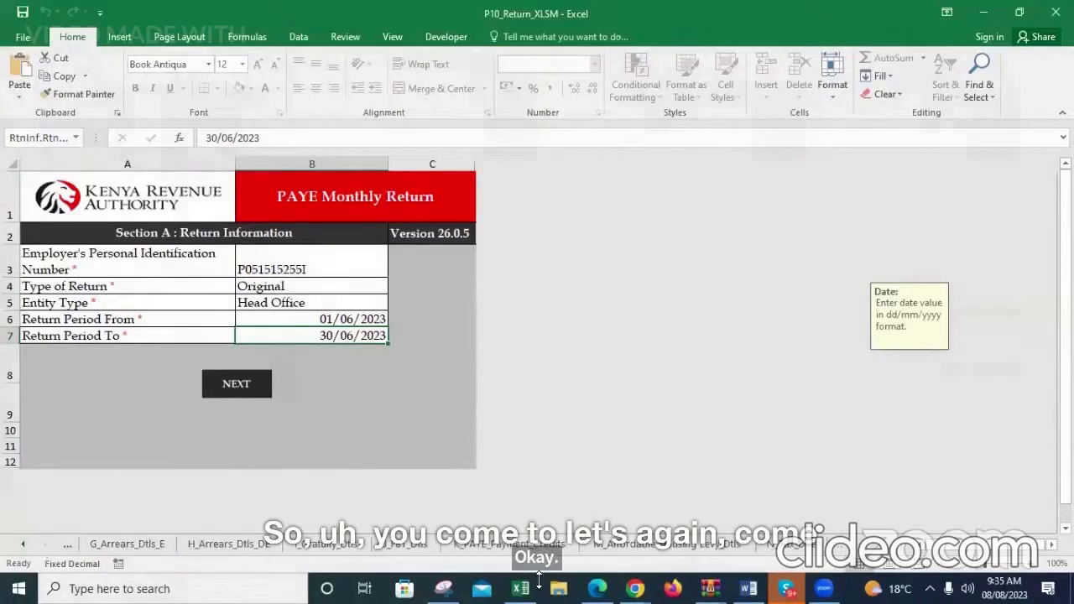
left_click(22, 544)
left_click(22, 544)
left_click(21, 544)
left_click(22, 544)
left_click(21, 544)
left_click(22, 544)
left_click(22, 544)
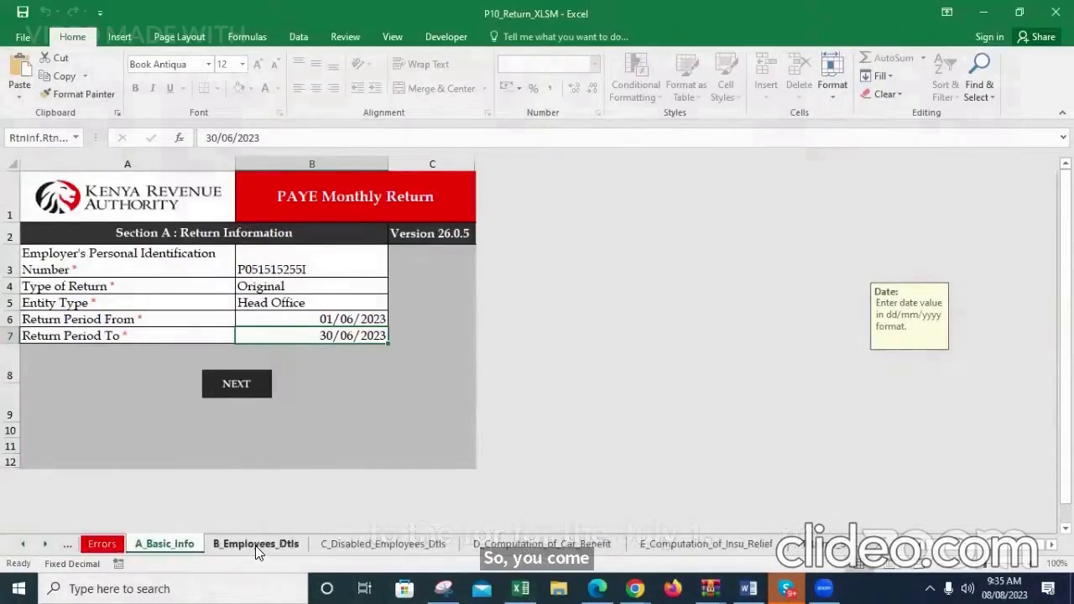
left_click(257, 545)
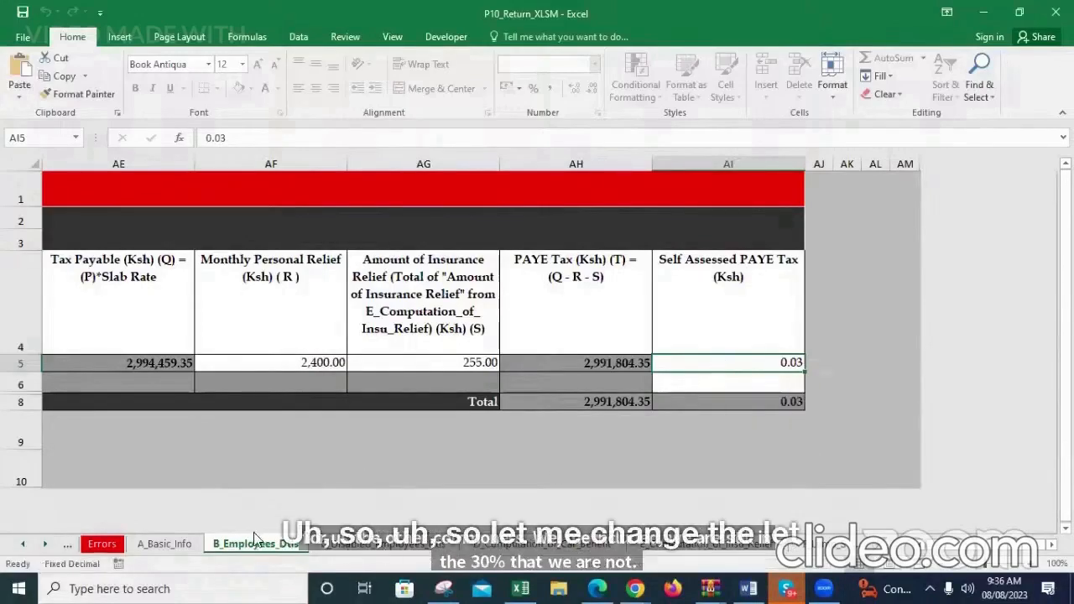
Set the return period on the A_Basic_Info sheet to run from 01/07/2023 to 31/07/2023
left_click(164, 544)
left_click(339, 320)
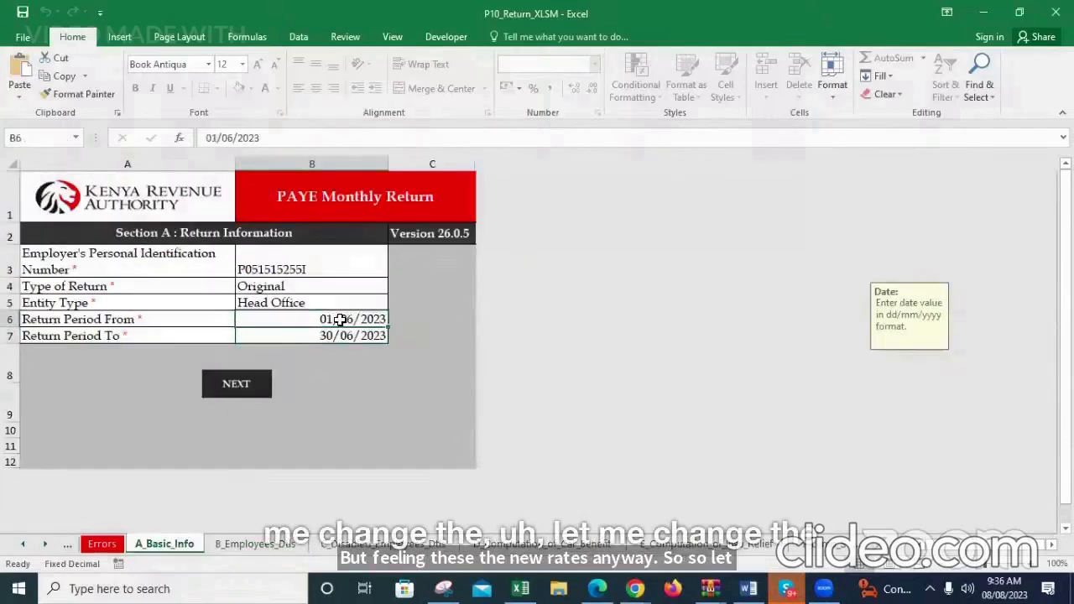
type("01/07/2")
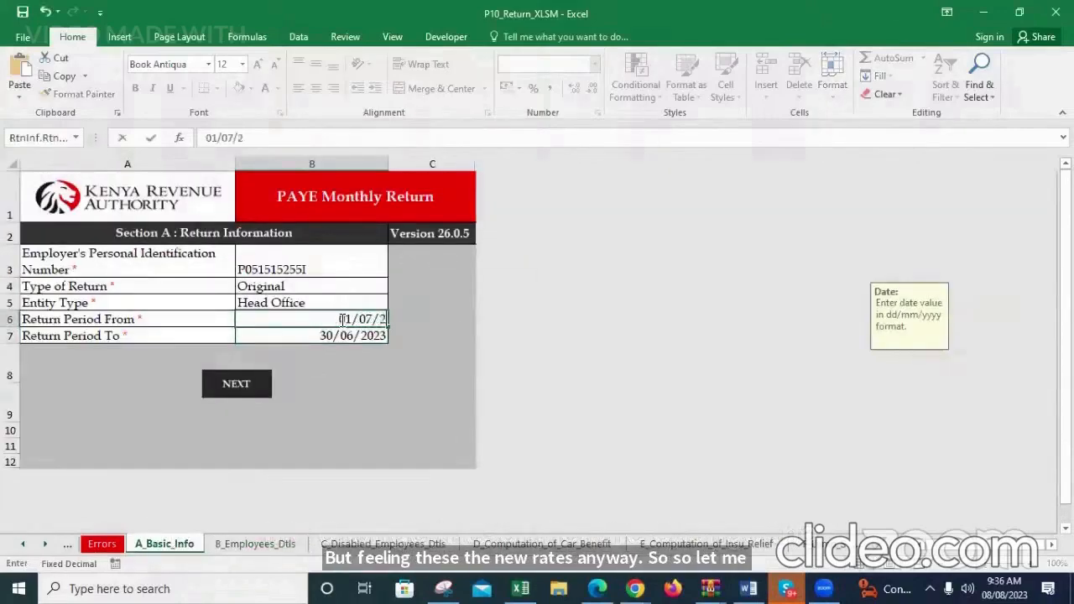
type("023")
key("Return")
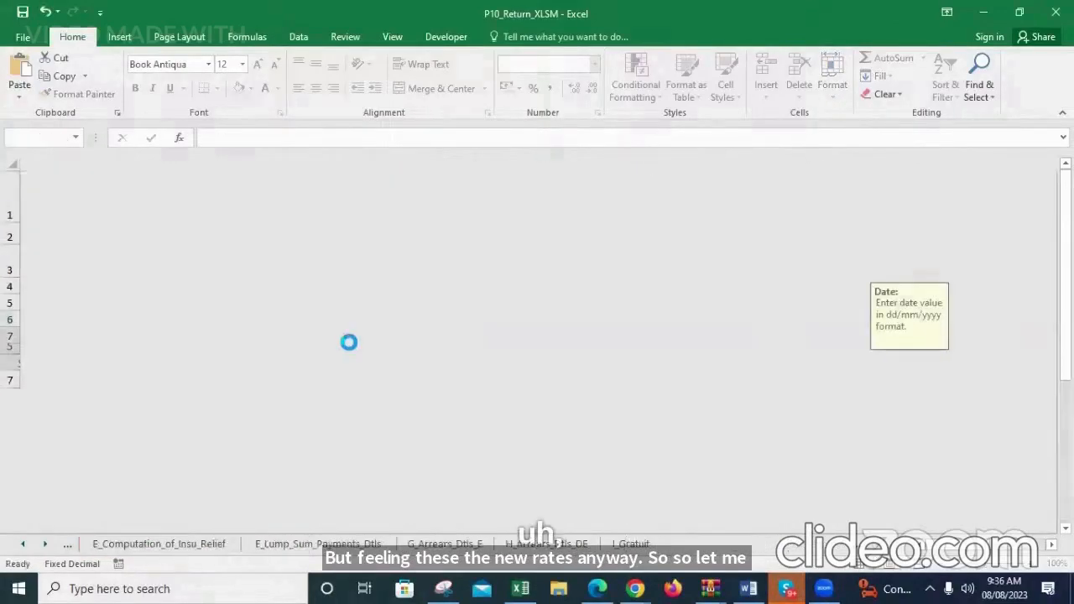
type("31/")
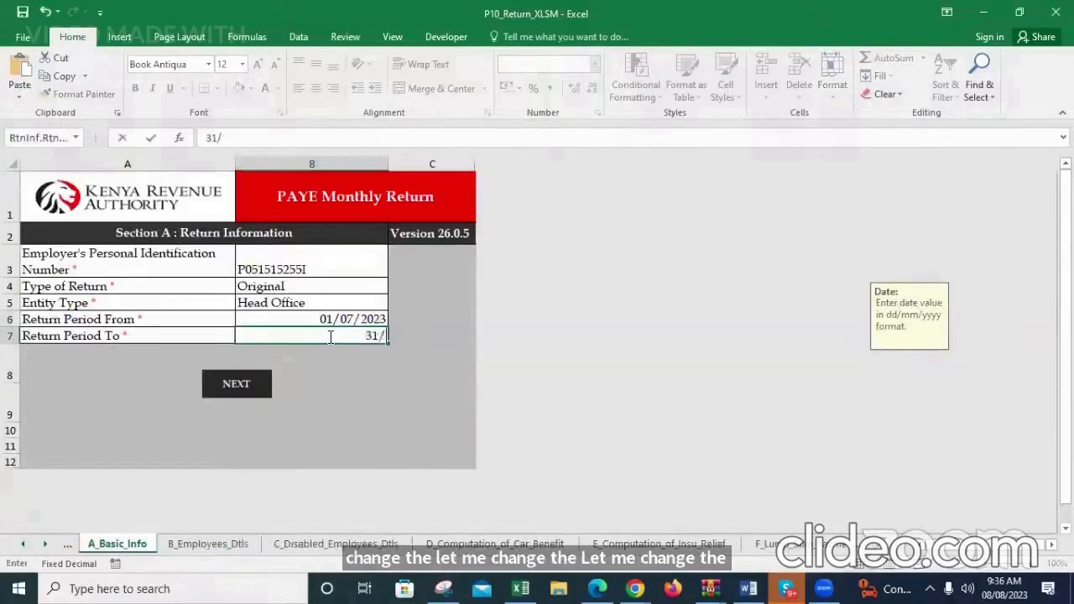
type("07/2023")
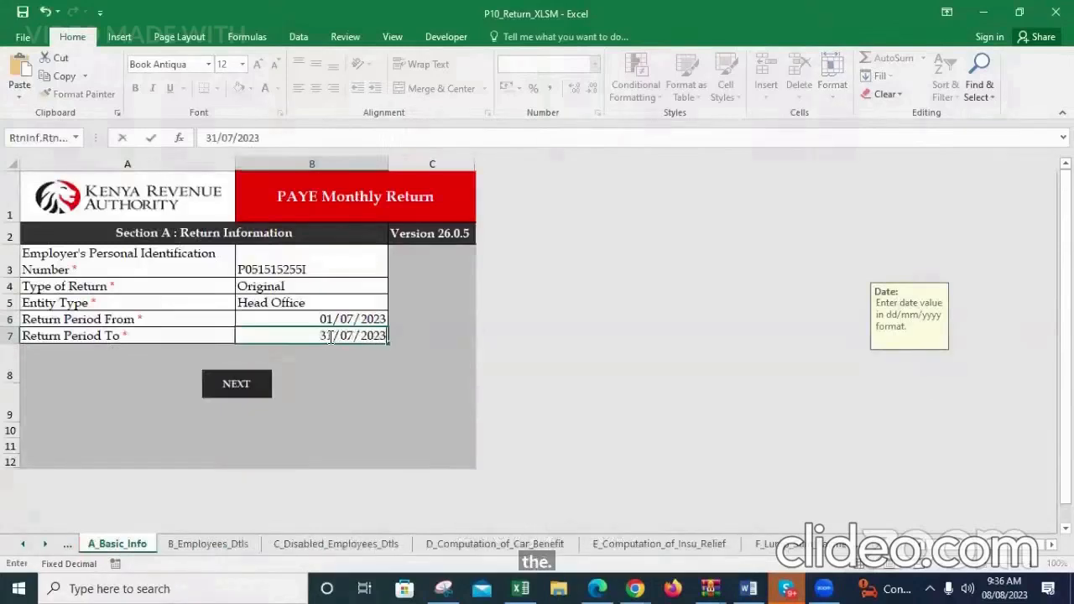
left_click(408, 462)
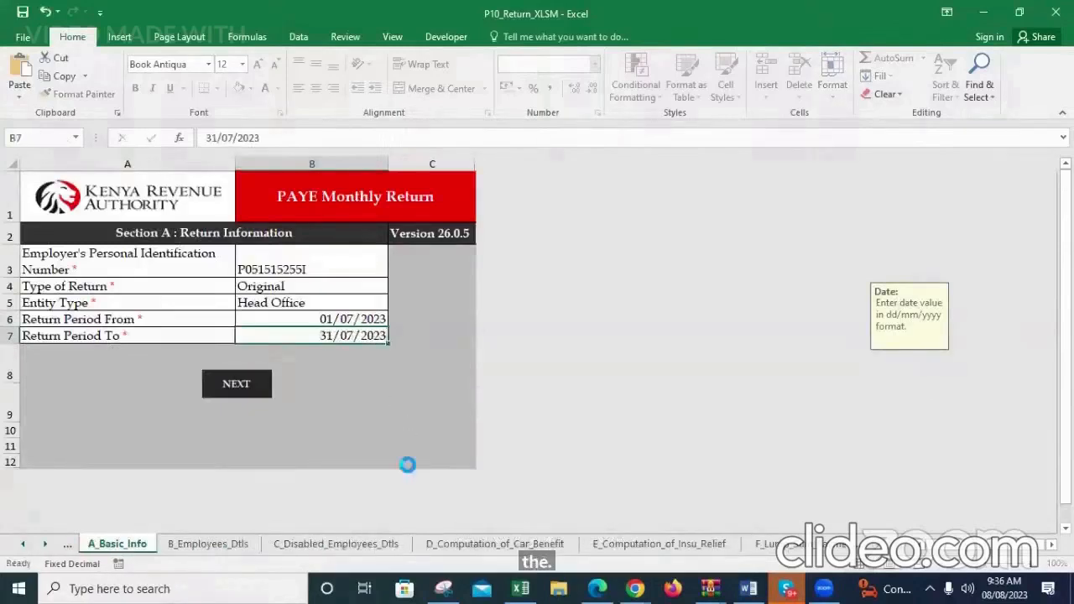
Enter 3,459,250.00 as the employee's Self Assessed PAYE Tax on the B_Employees_Dtls sheet
left_click(186, 542)
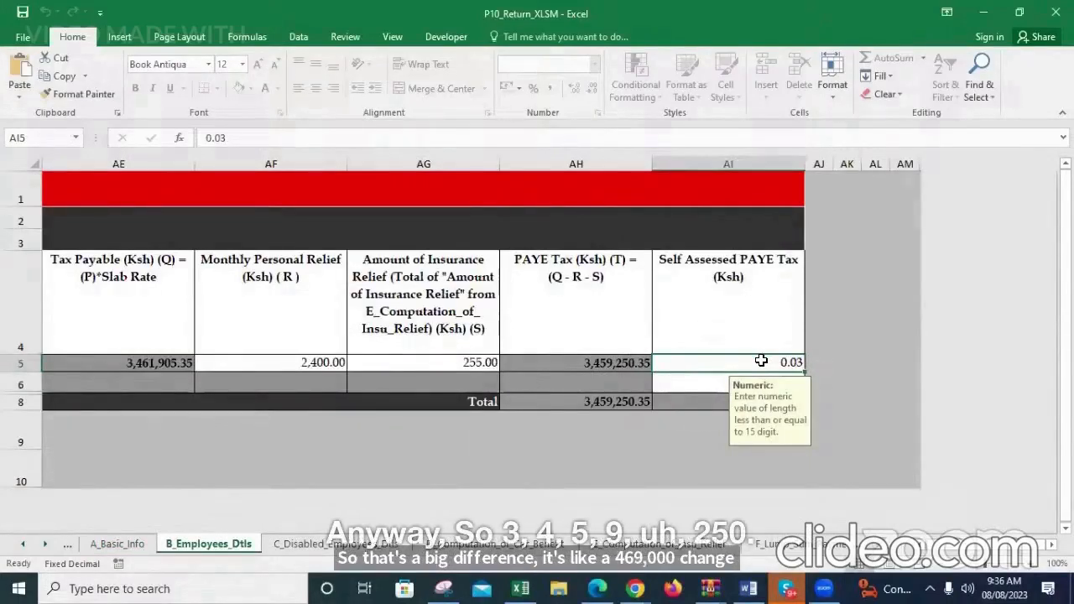
type("3459")
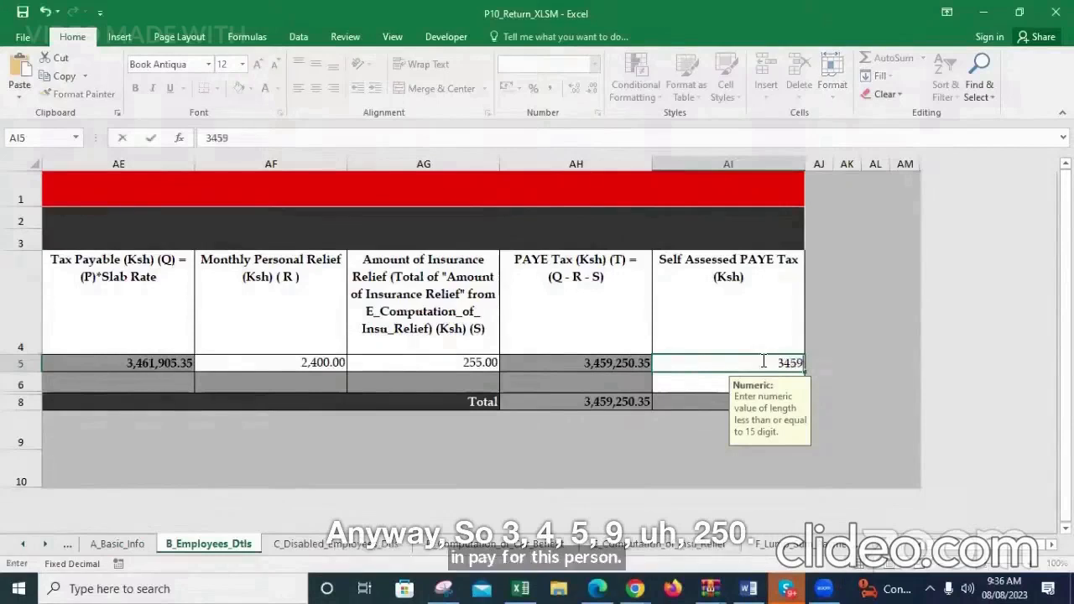
type("25000")
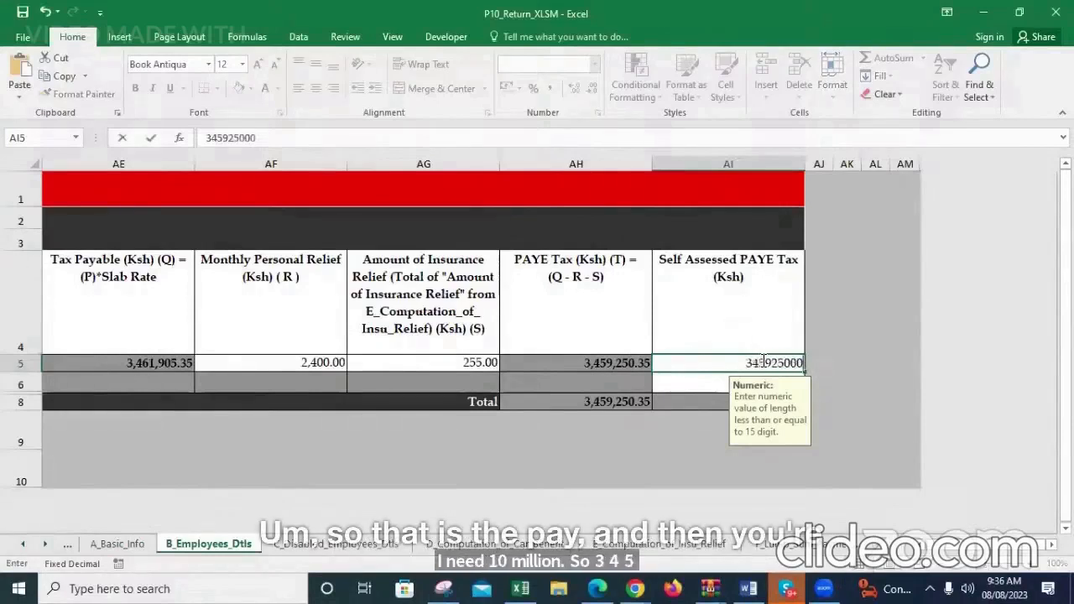
key("Return")
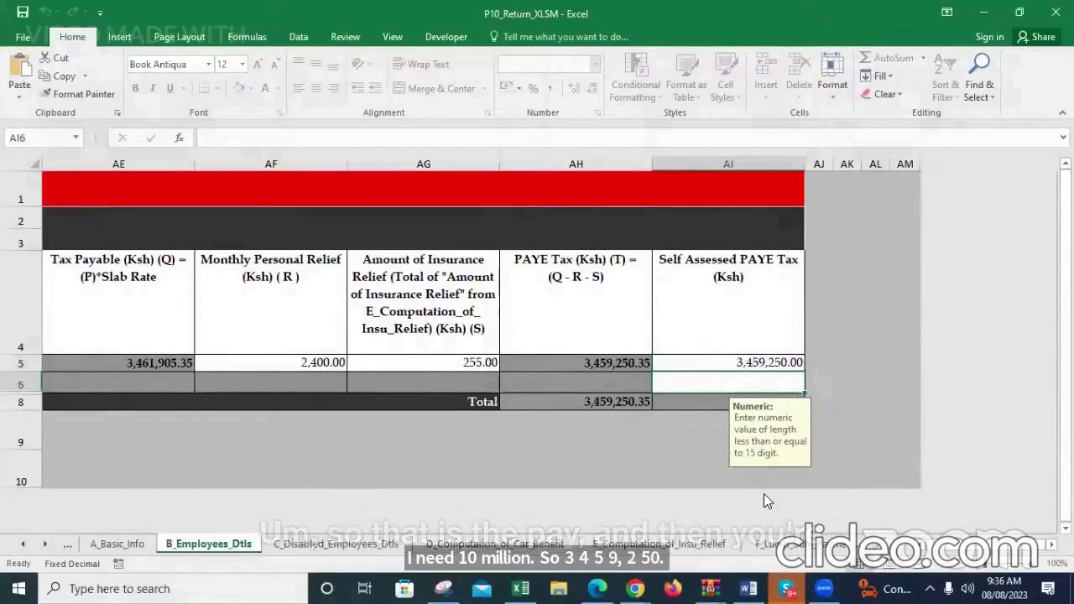
View the C_Disabled_Employees_Dtls sheet and open the M_Affordable Housing Levy_Dtls sheet
left_click(339, 545)
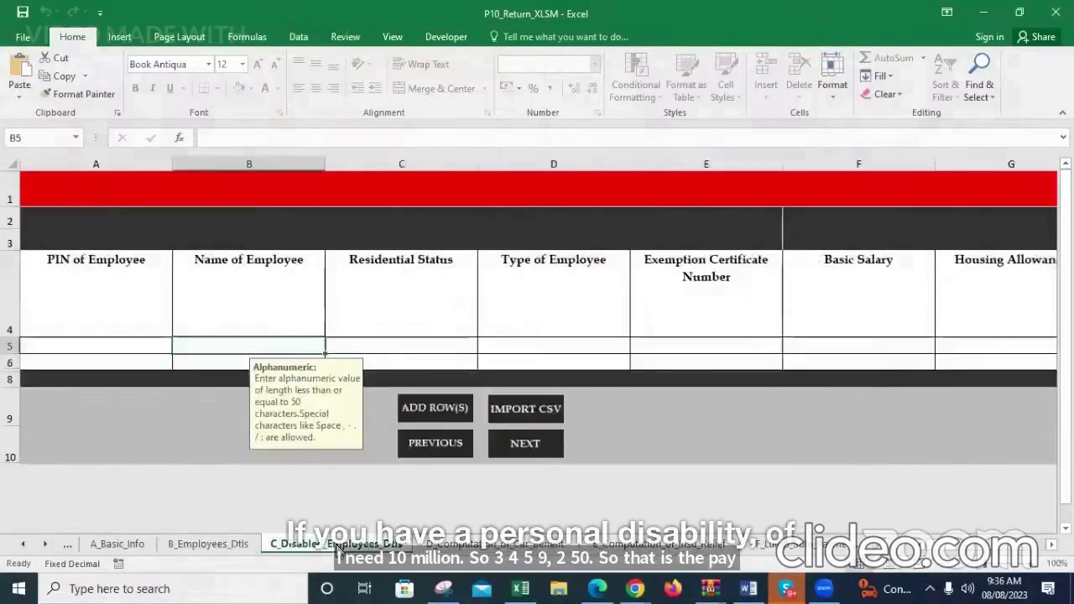
left_click(45, 545)
left_click(45, 545)
left_click(46, 545)
left_click(44, 545)
left_click(45, 545)
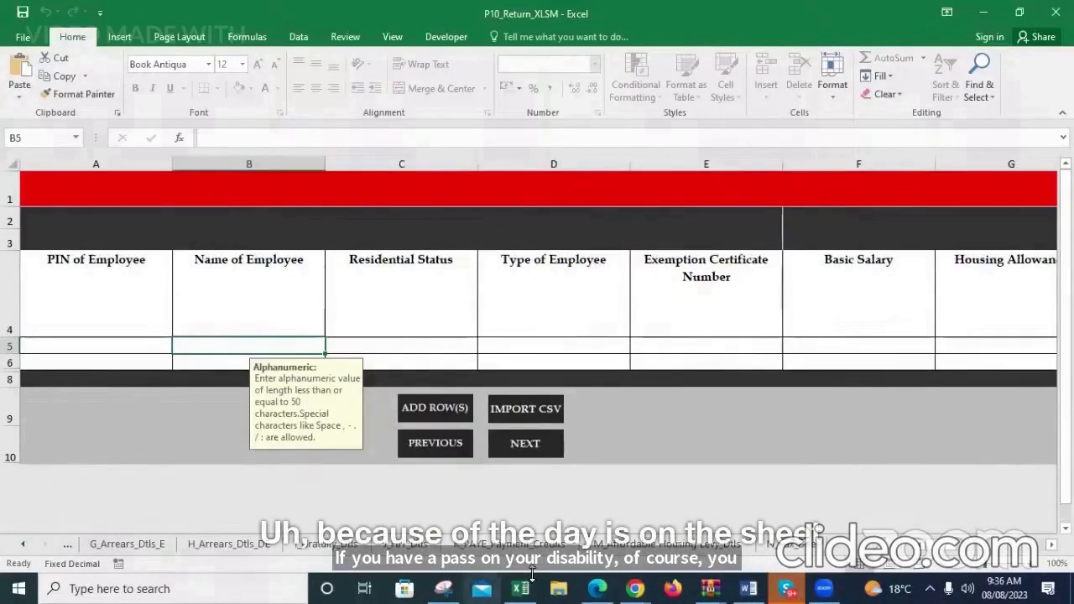
left_click(635, 545)
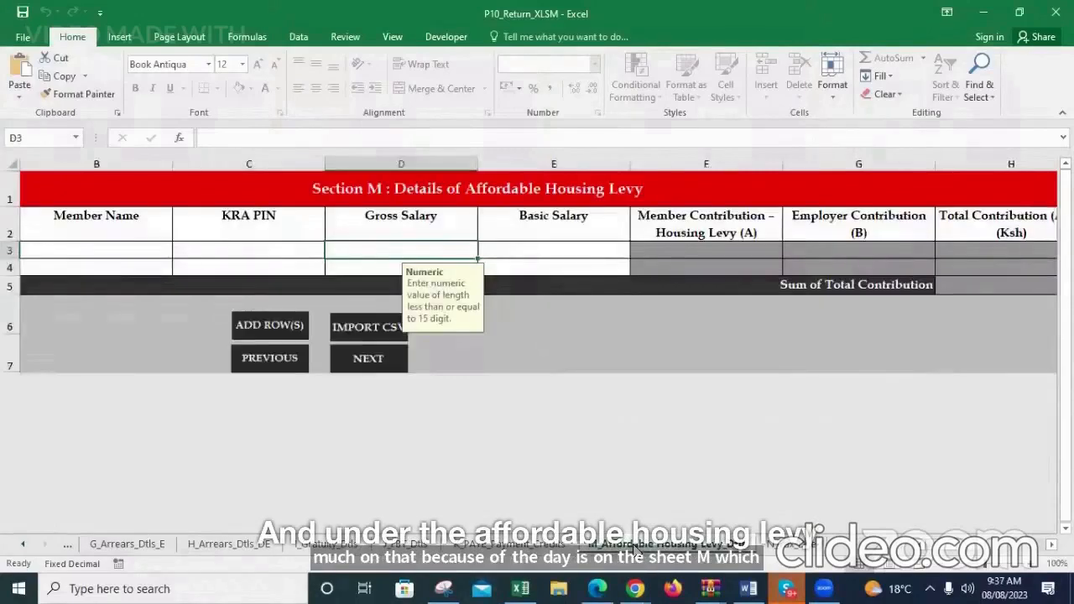
left_click(923, 546)
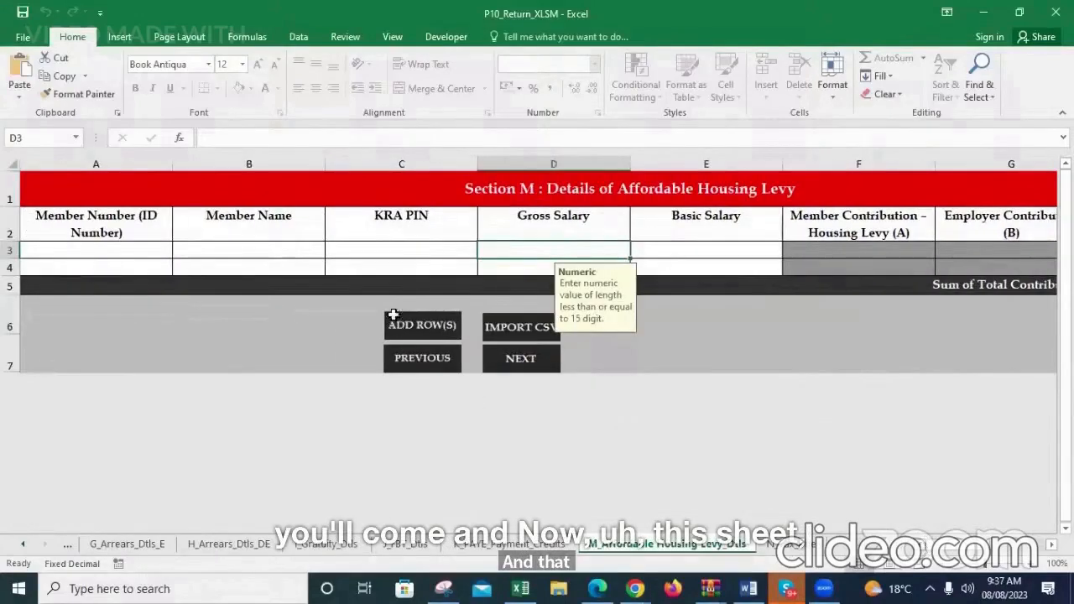
Enter the member's ID number and name in the first row of the Affordable Housing Levy details
left_click(118, 246)
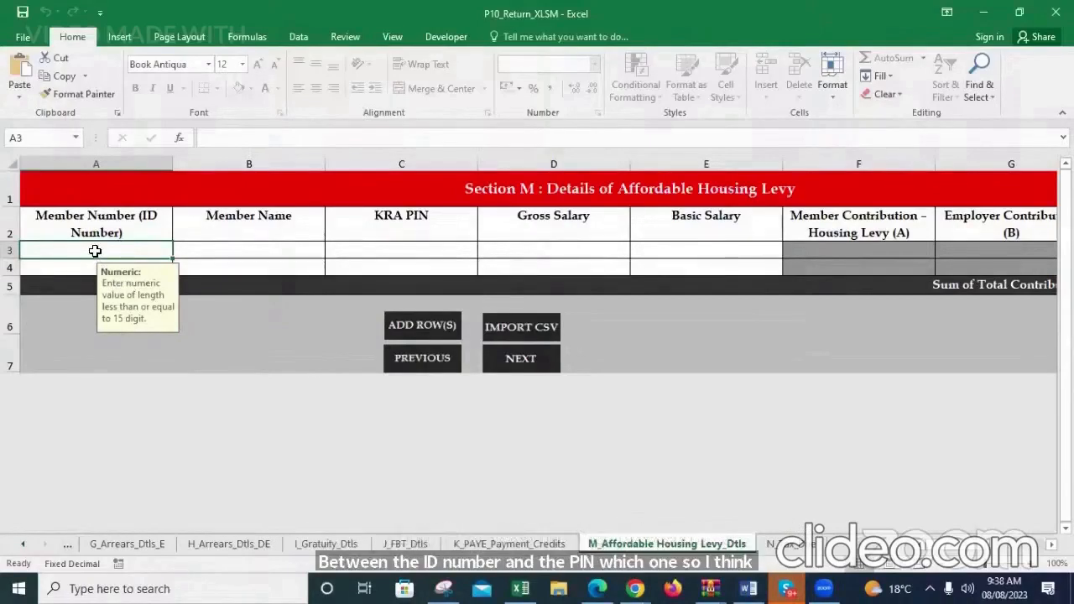
type("123456")
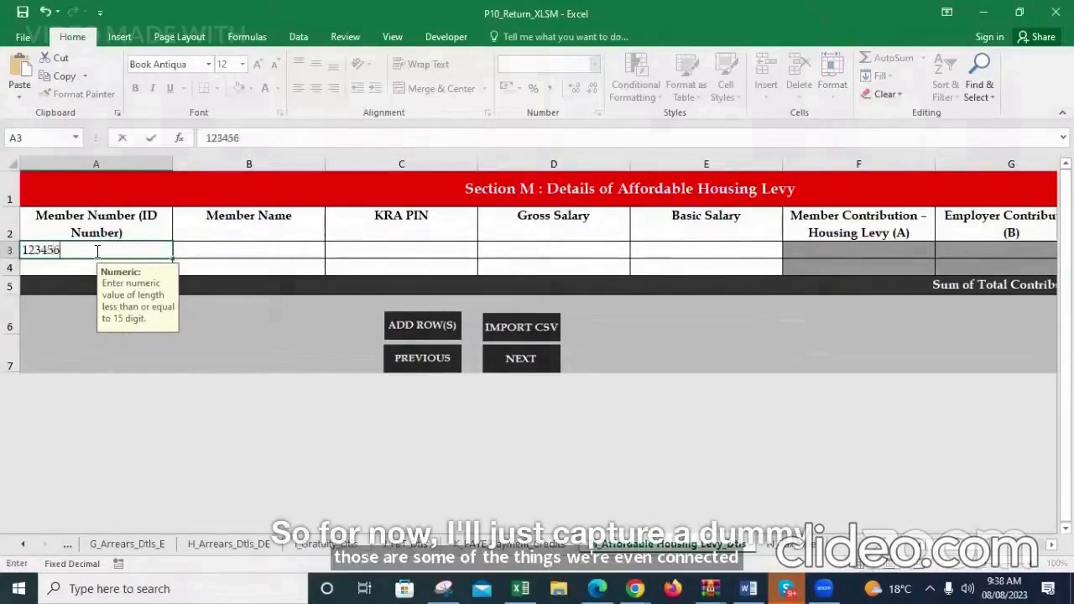
type("78")
key("Return")
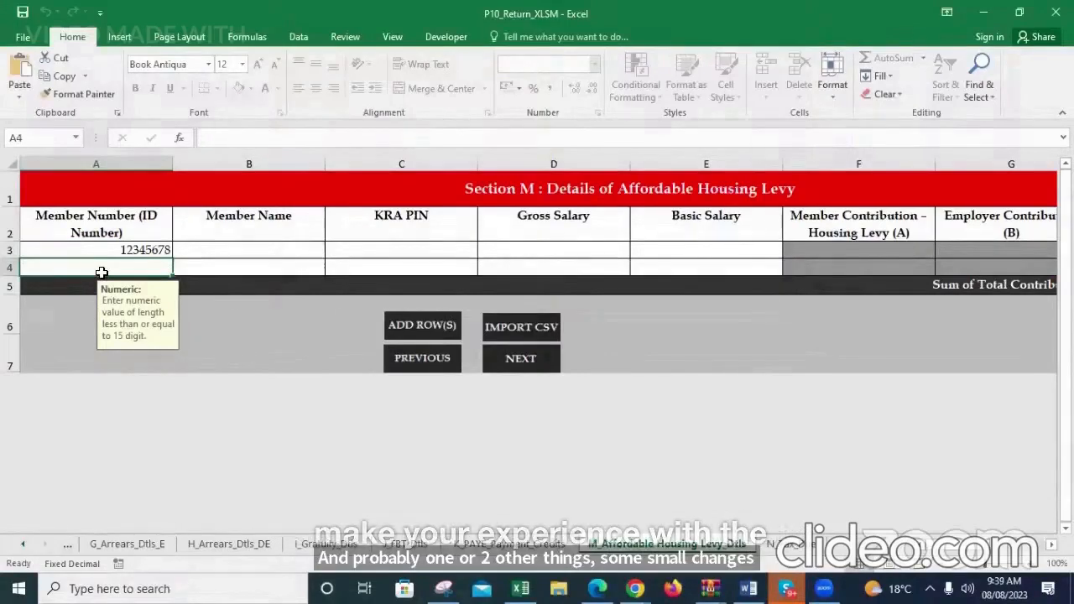
left_click(293, 252)
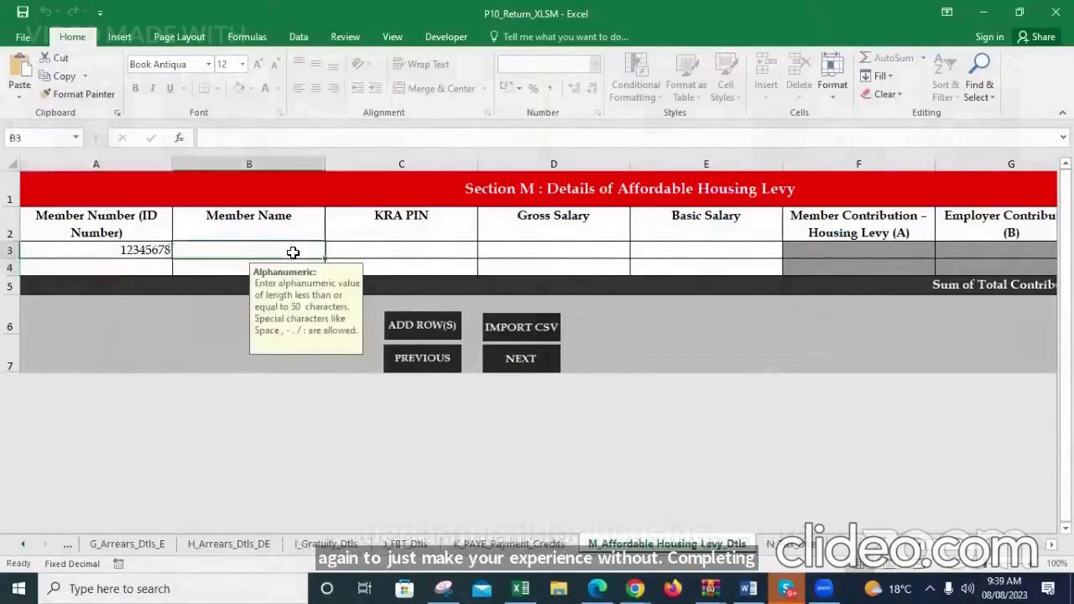
type("David")
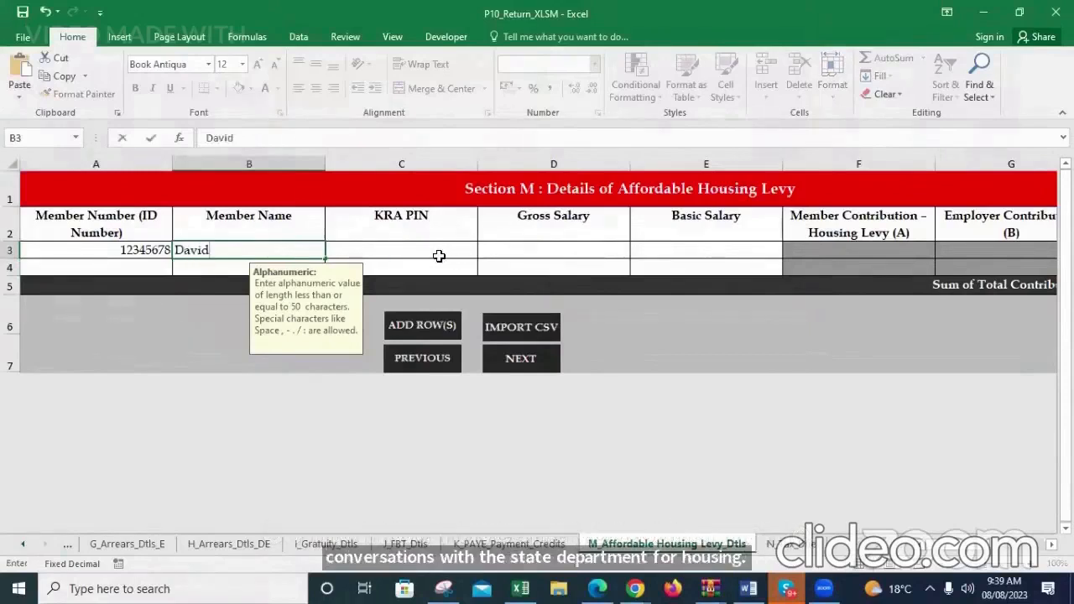
Enter the member's KRA PIN in the first row of the Affordable Housing Levy details
left_click(434, 256)
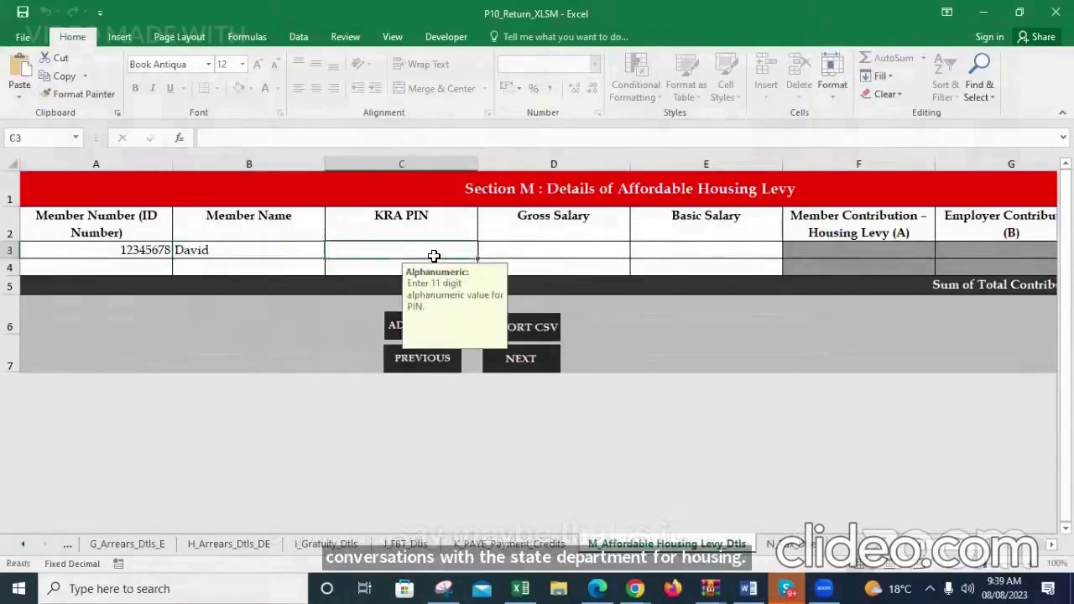
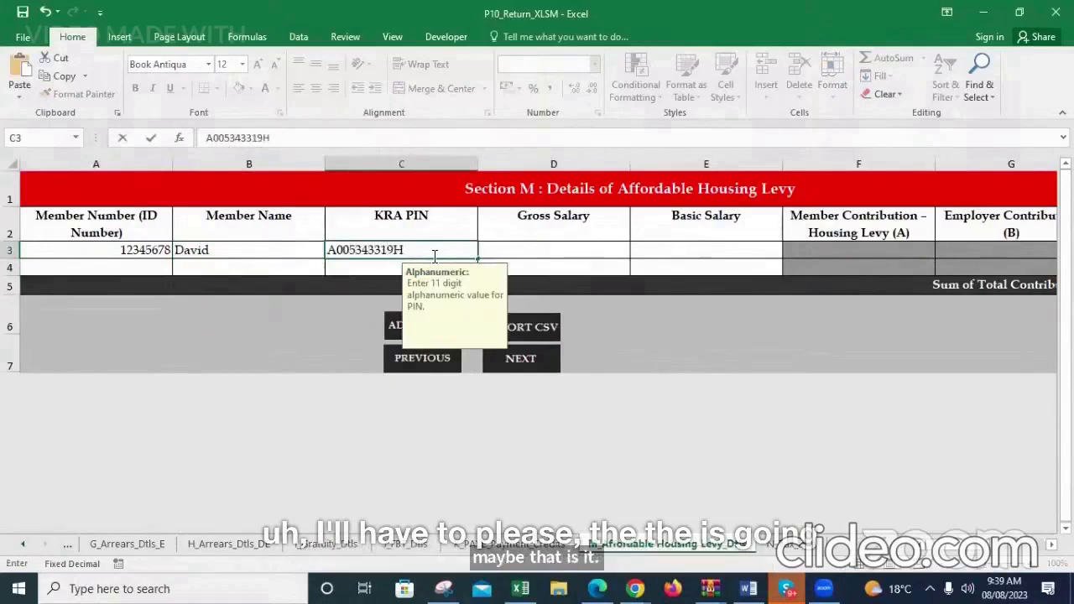
Enter the member's Gross Salary as 10,000,000 and the Basic Salary as 0.00 in the first row
left_click(506, 252)
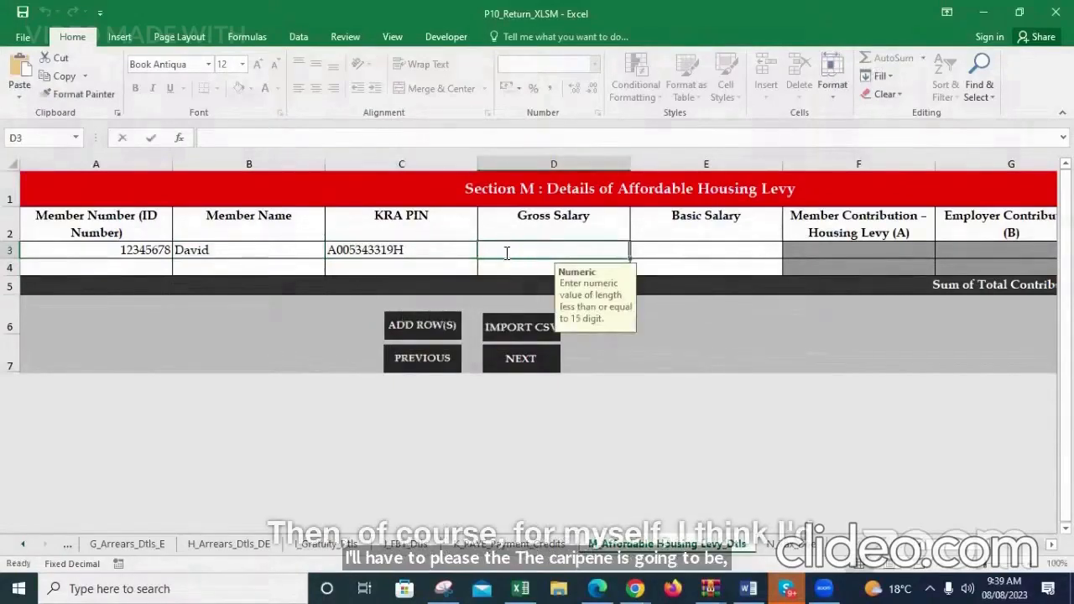
type("10")
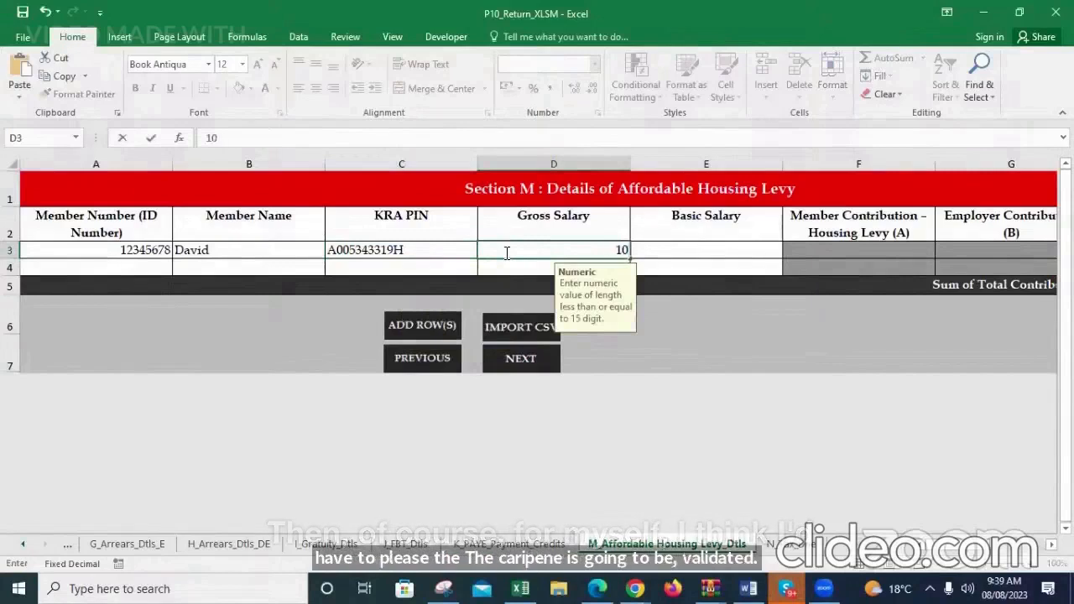
type(",000,000")
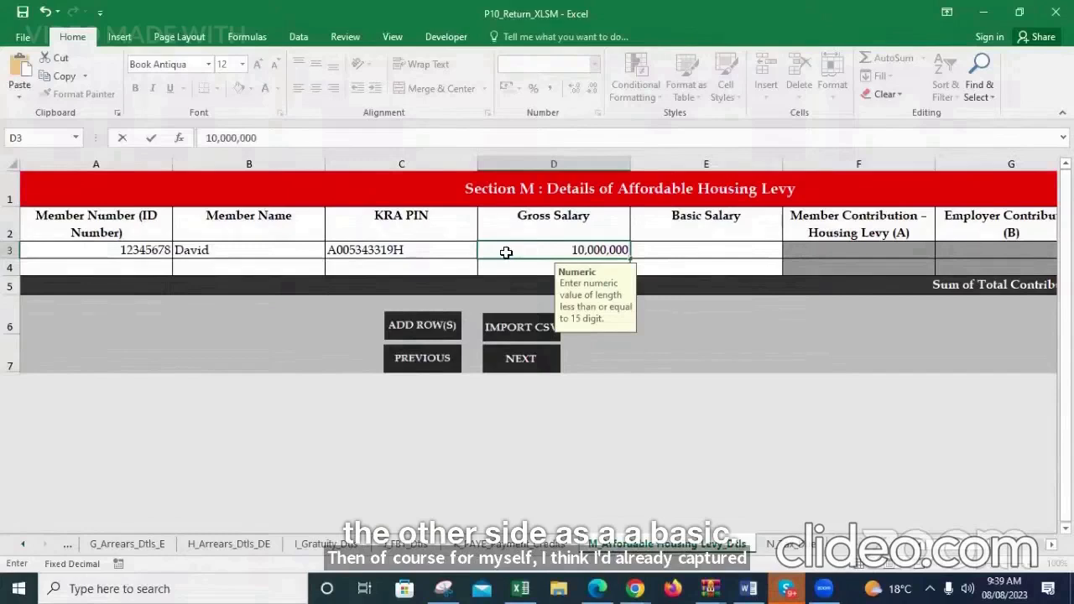
left_click(677, 251)
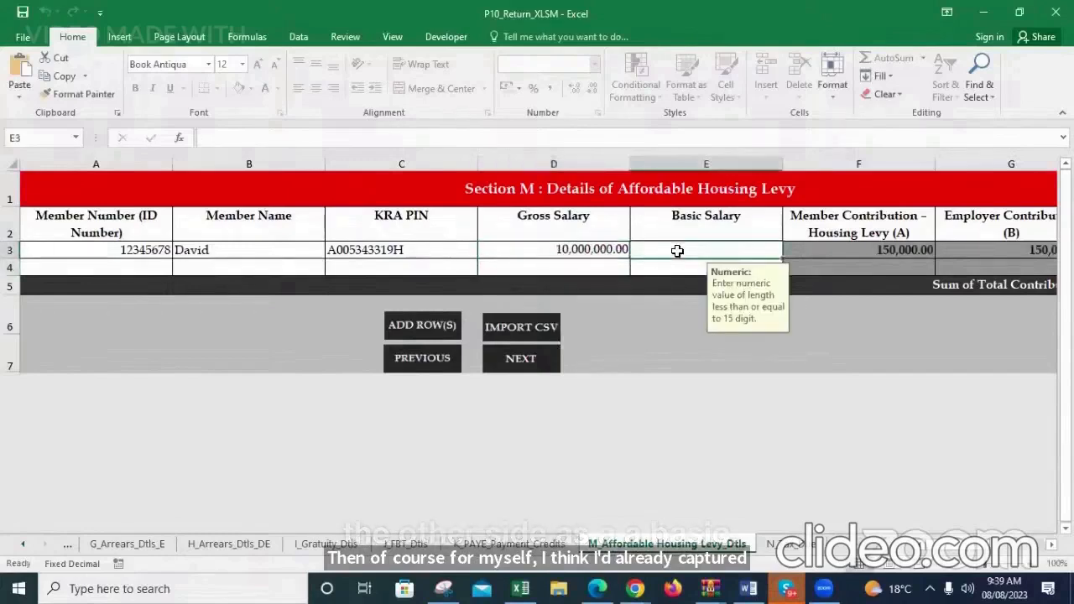
double_click(680, 251)
key("Return")
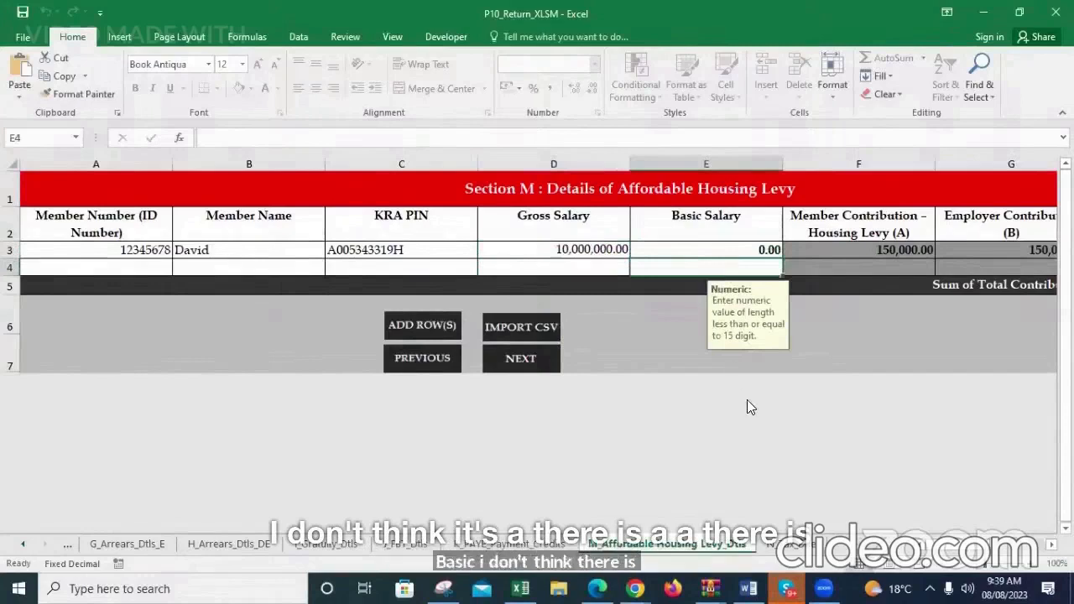
On the Calculation of Tax Due sheet, set the PAYE tax deducted from employees without PIN to 100,000
scroll(537, 269, "right", 1)
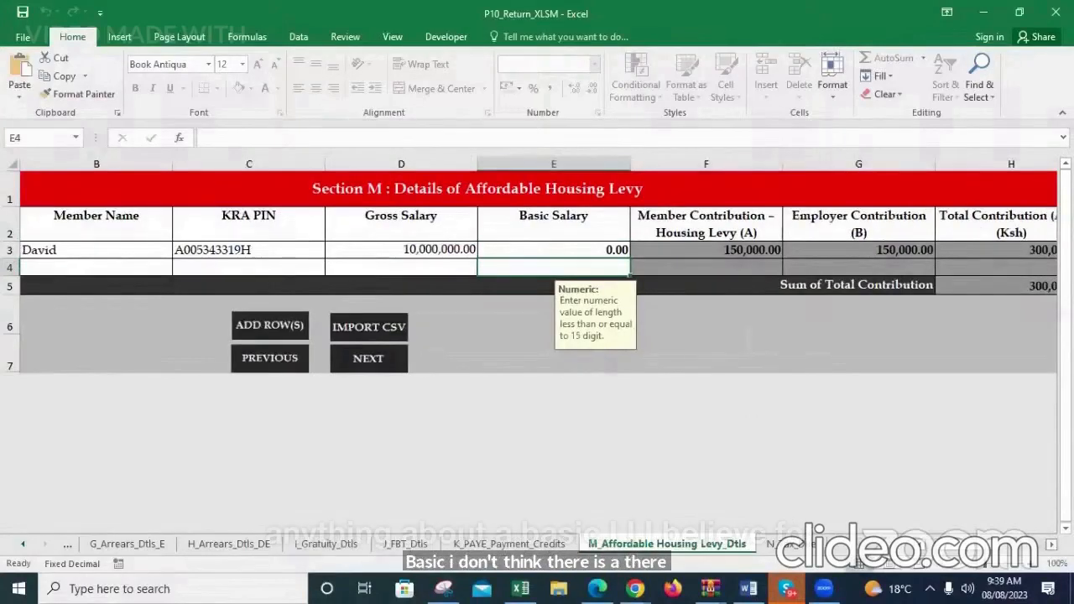
scroll(537, 268, "right", 1)
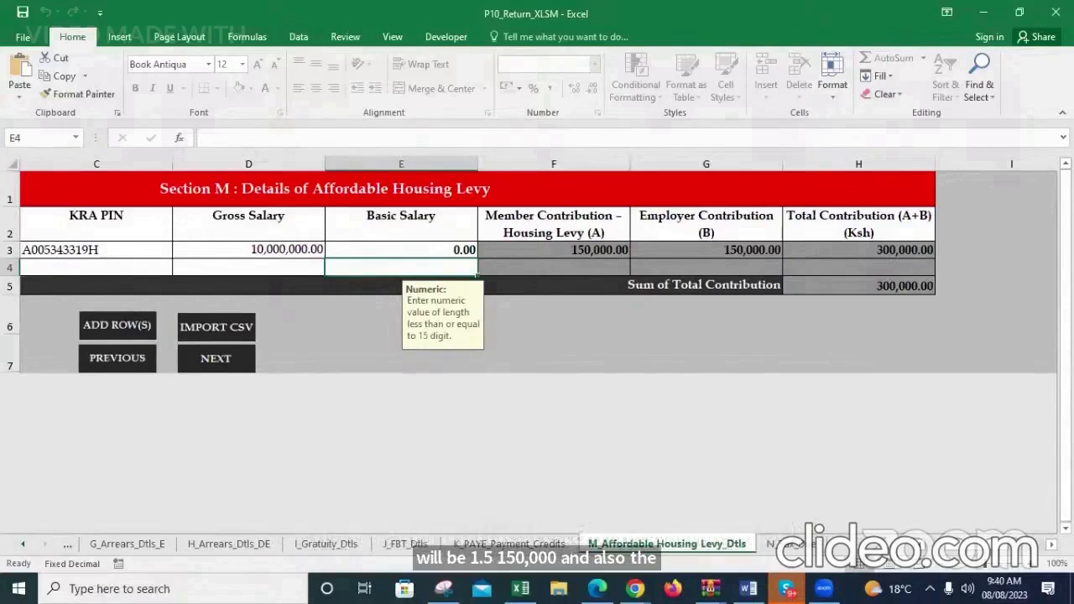
scroll(538, 268, "right", 3)
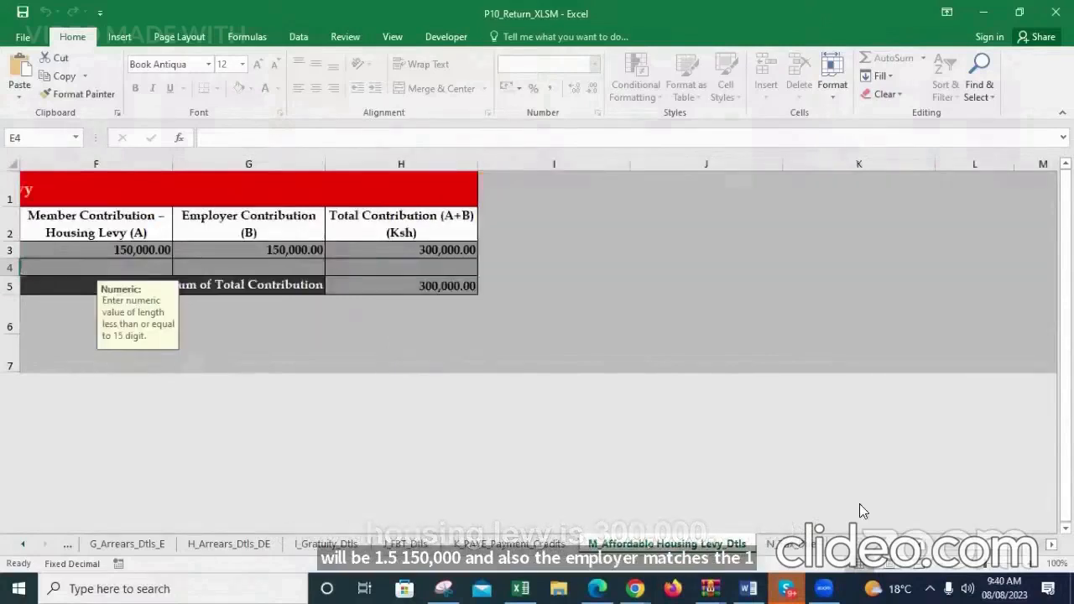
scroll(921, 548, "left", 5)
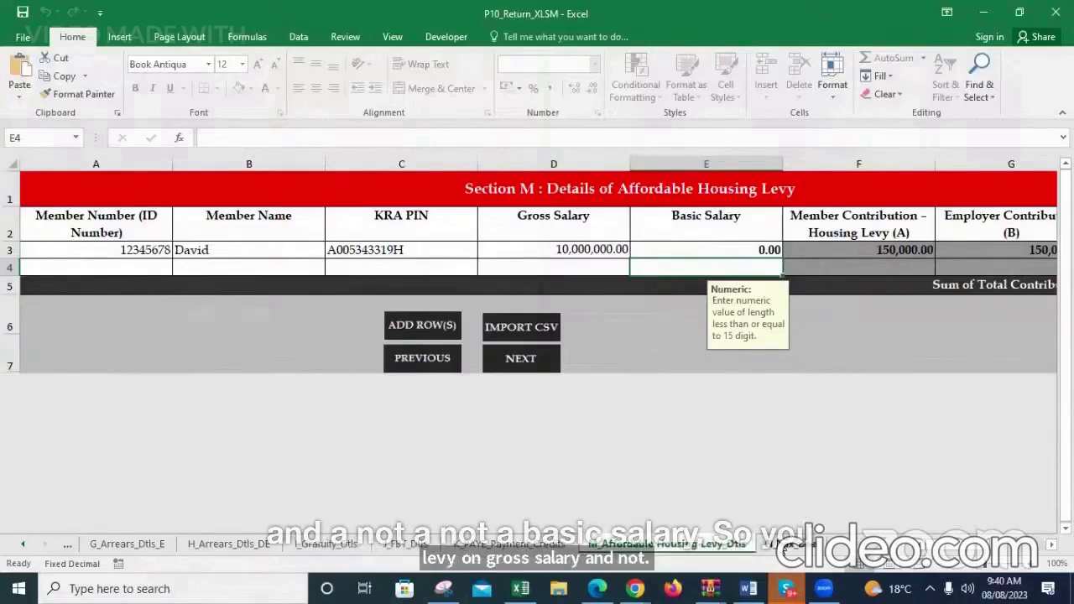
left_click(787, 544)
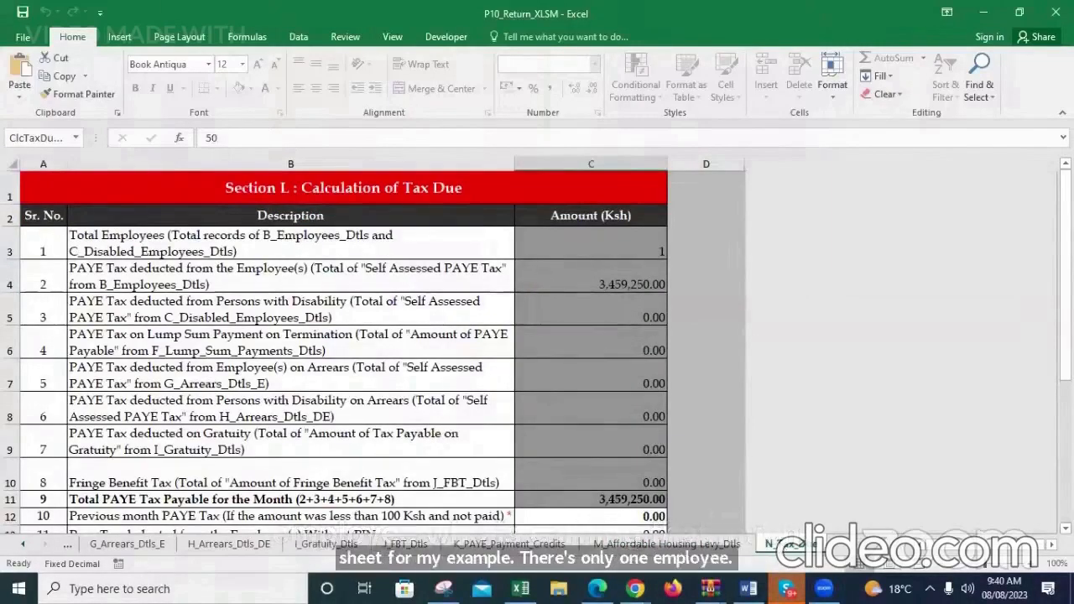
scroll(328, 426, "down", 2)
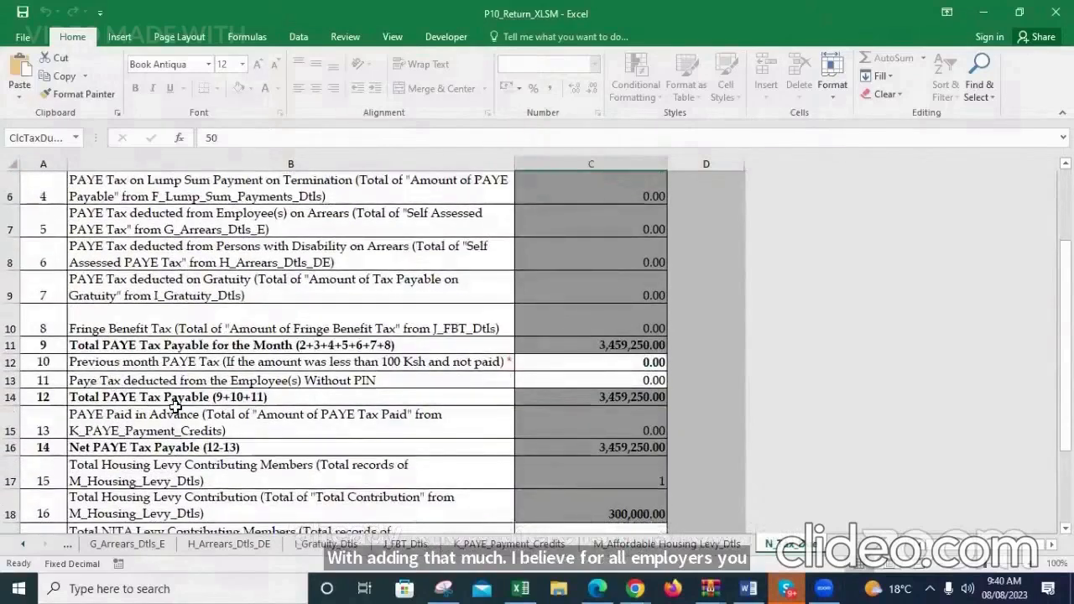
left_click(578, 382)
type("100")
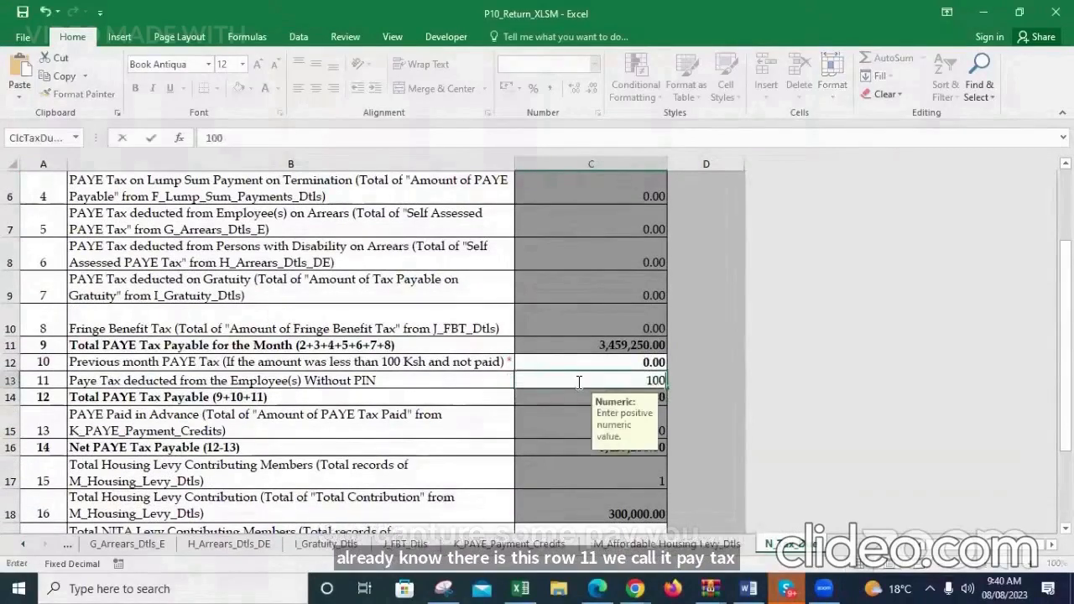
type(",000")
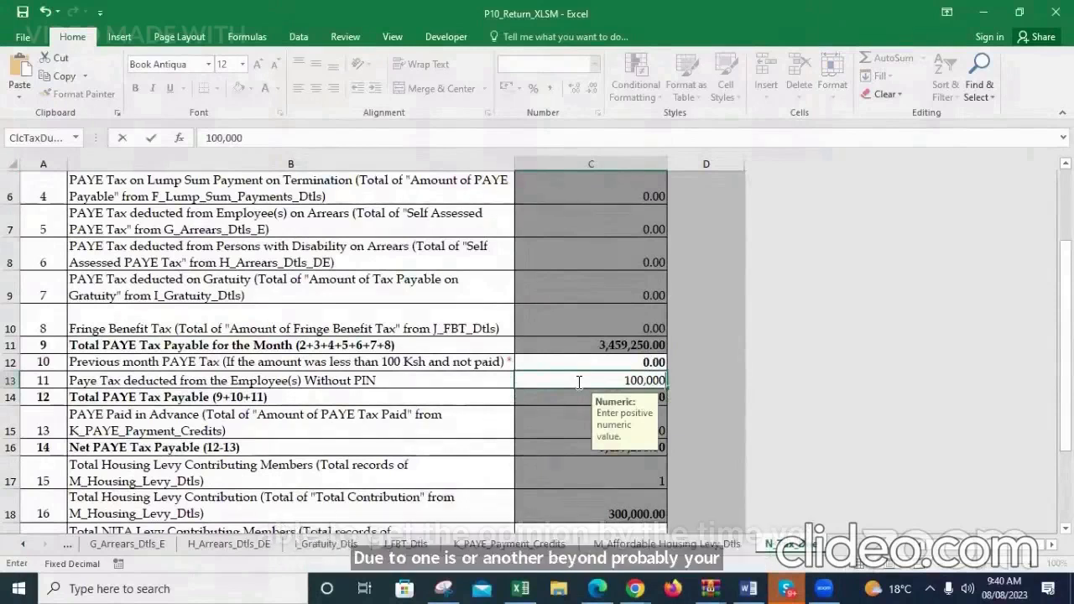
left_click(721, 391)
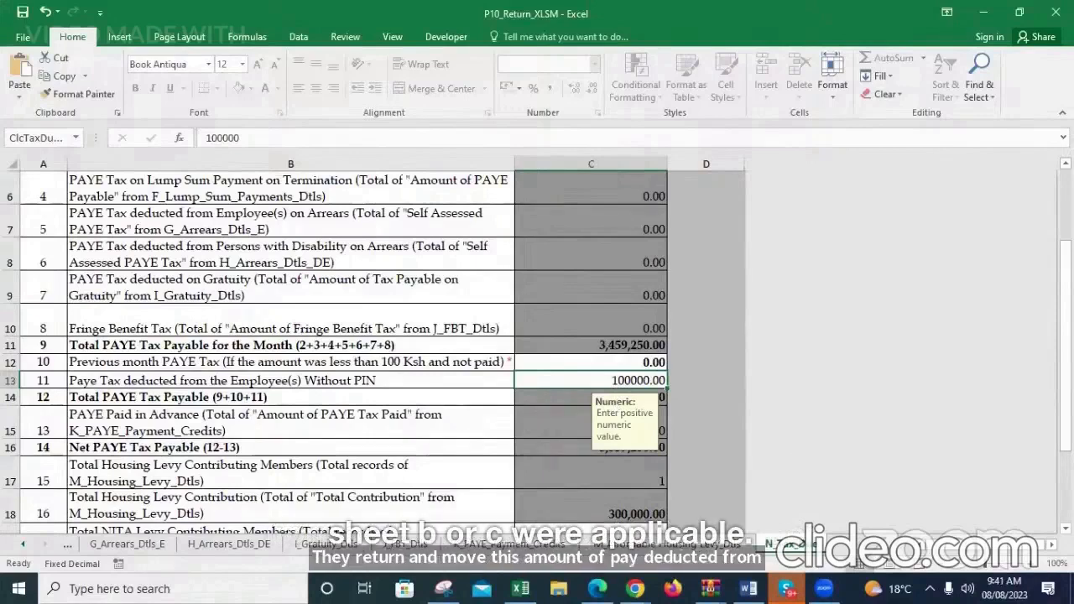
Set the Total NITA Levy Contributing Members to 100 in the tax due calculation
scroll(804, 393, "down", 2)
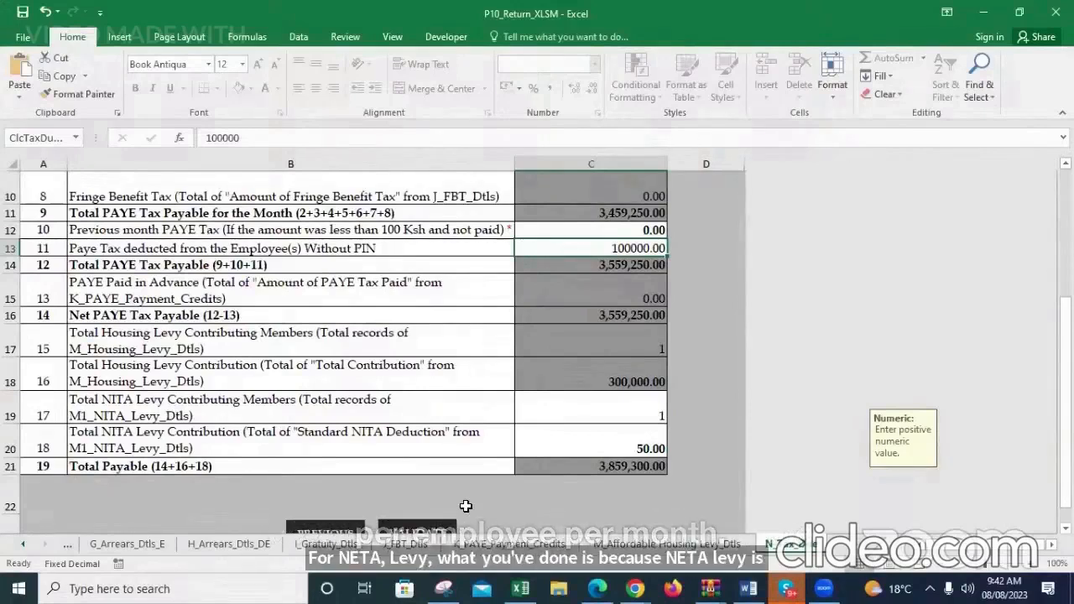
left_click(613, 414)
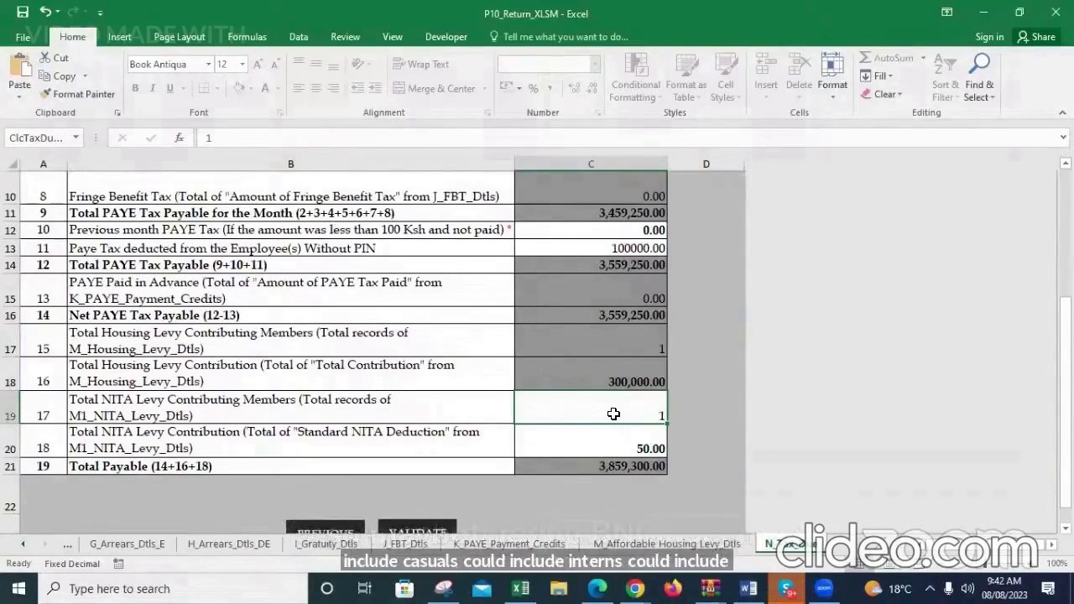
type("1")
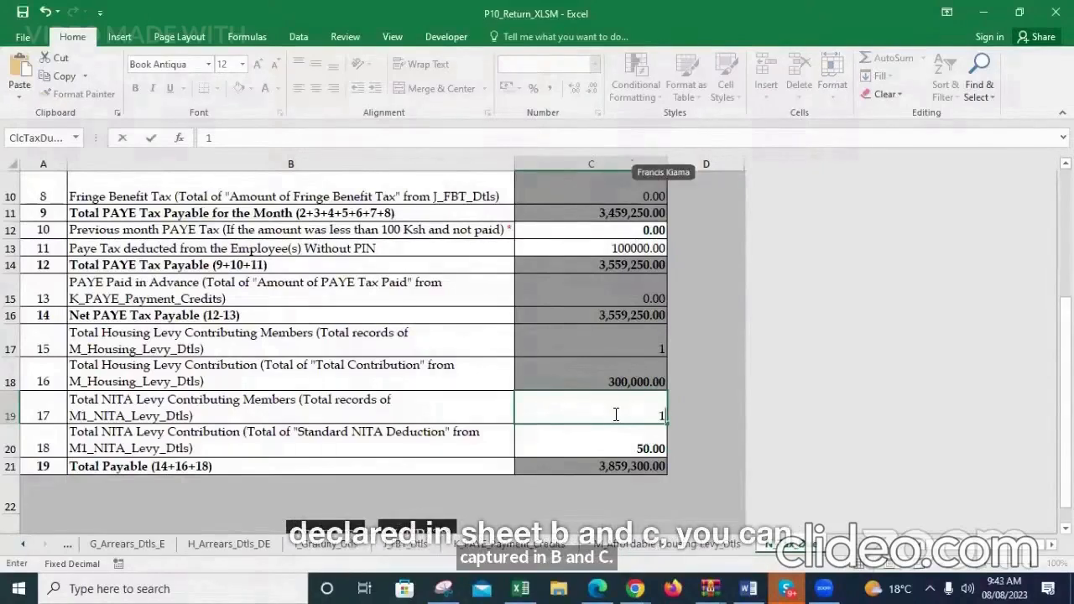
type("0000")
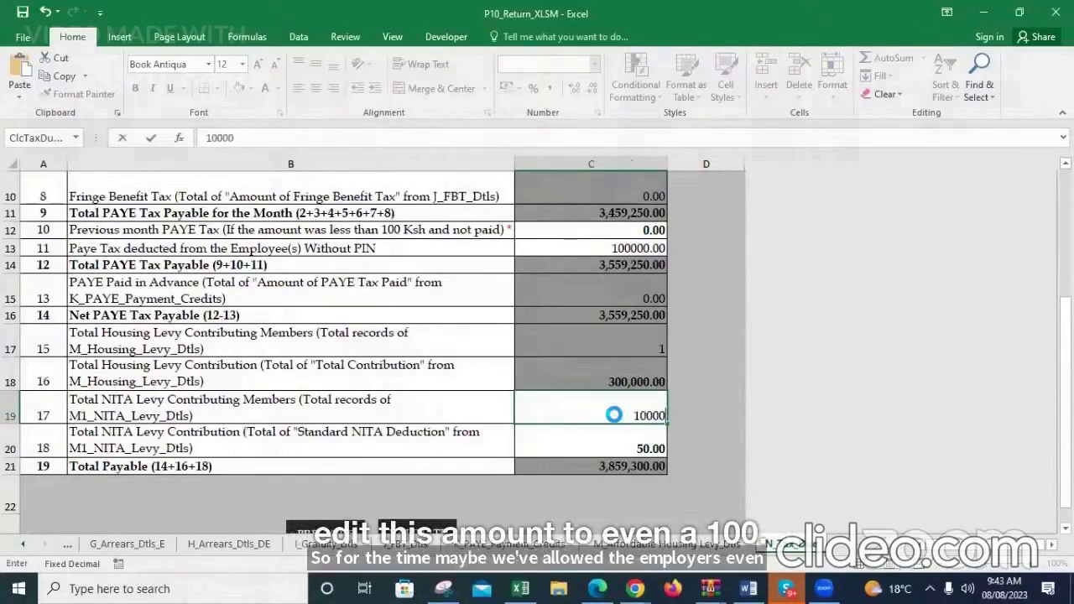
key("Return")
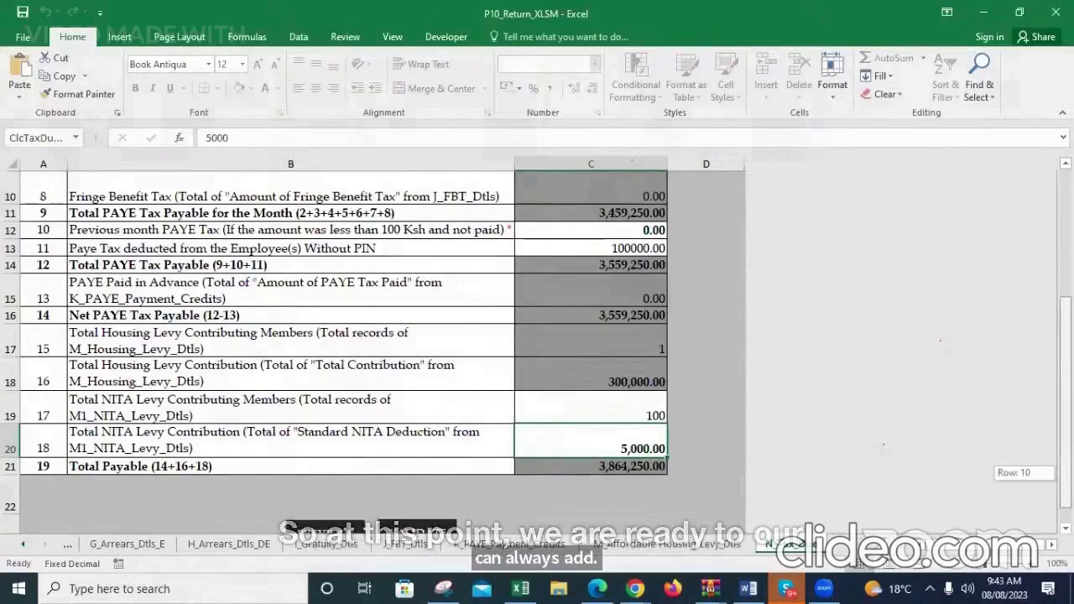
Validate the completed return and generate its zip file for upload
scroll(538, 350, "down", 1)
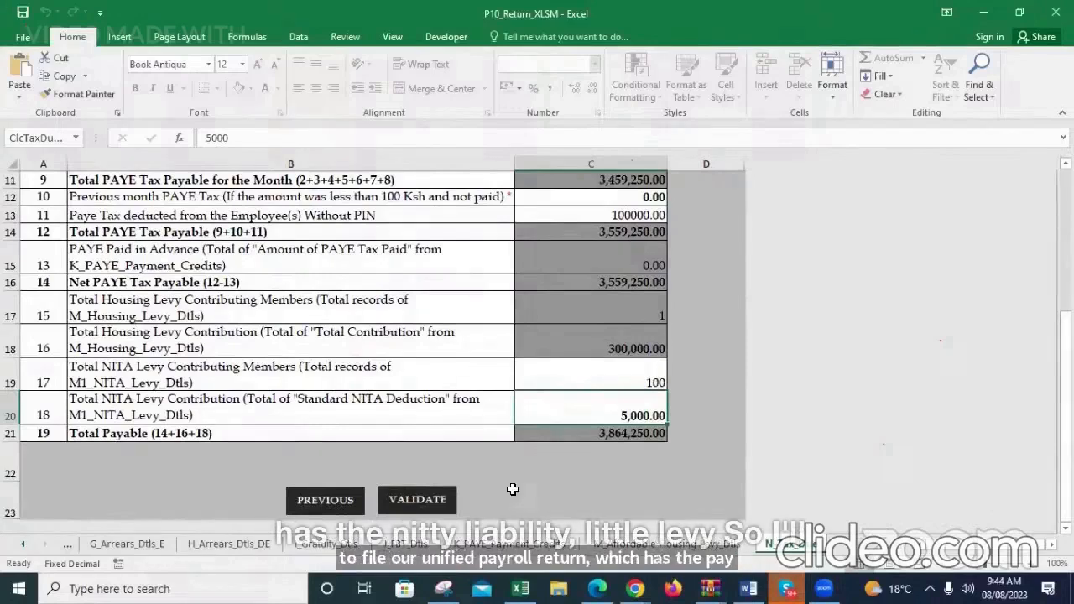
left_click(424, 503)
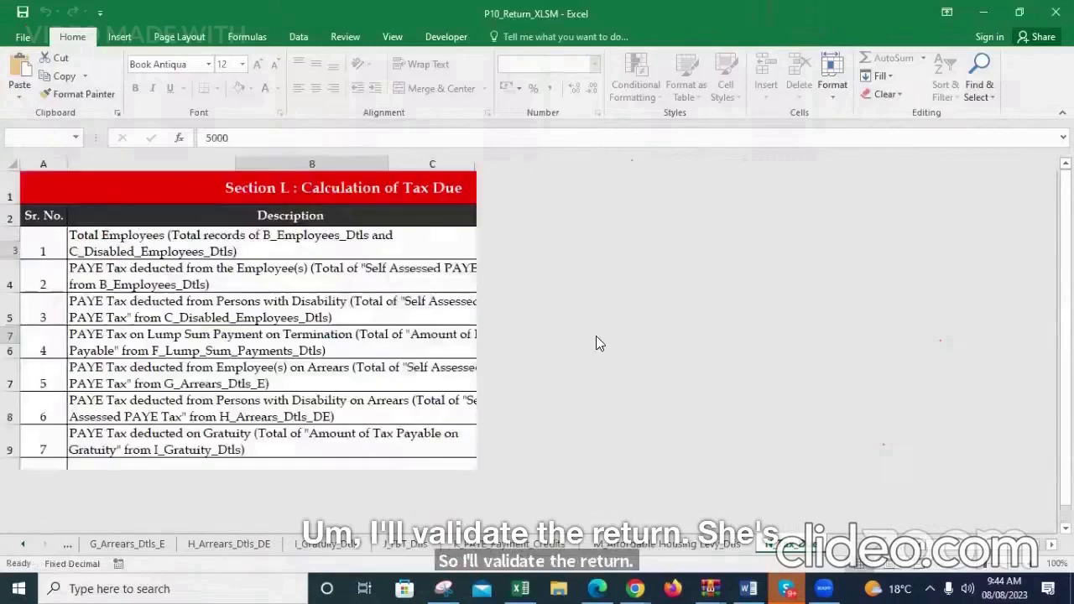
left_click(585, 350)
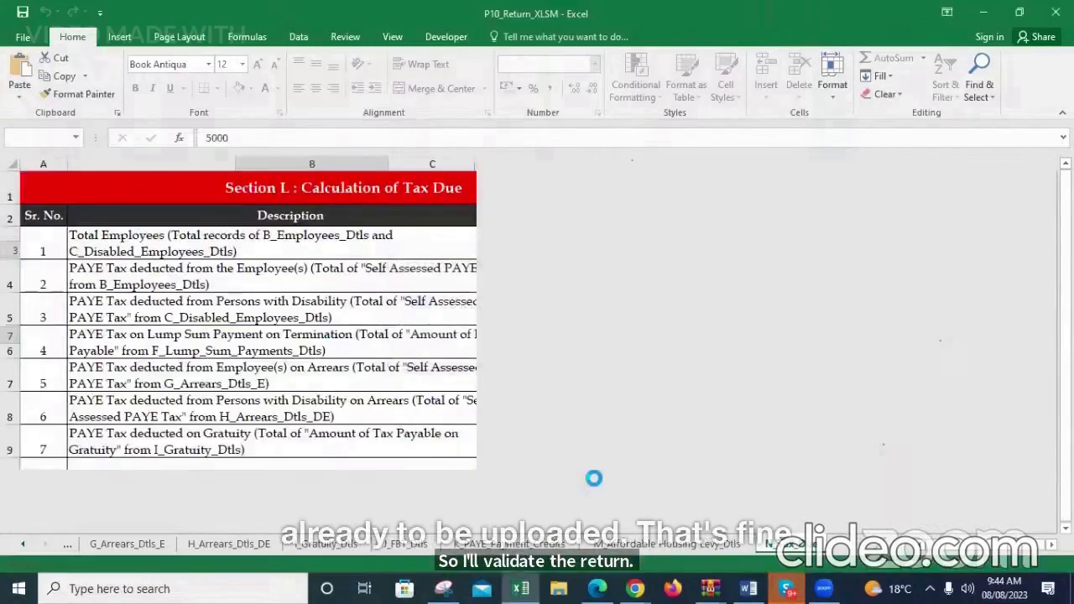
Switch to the iTax portal in Edge and go from the return form to the portal's home page
left_click(597, 590)
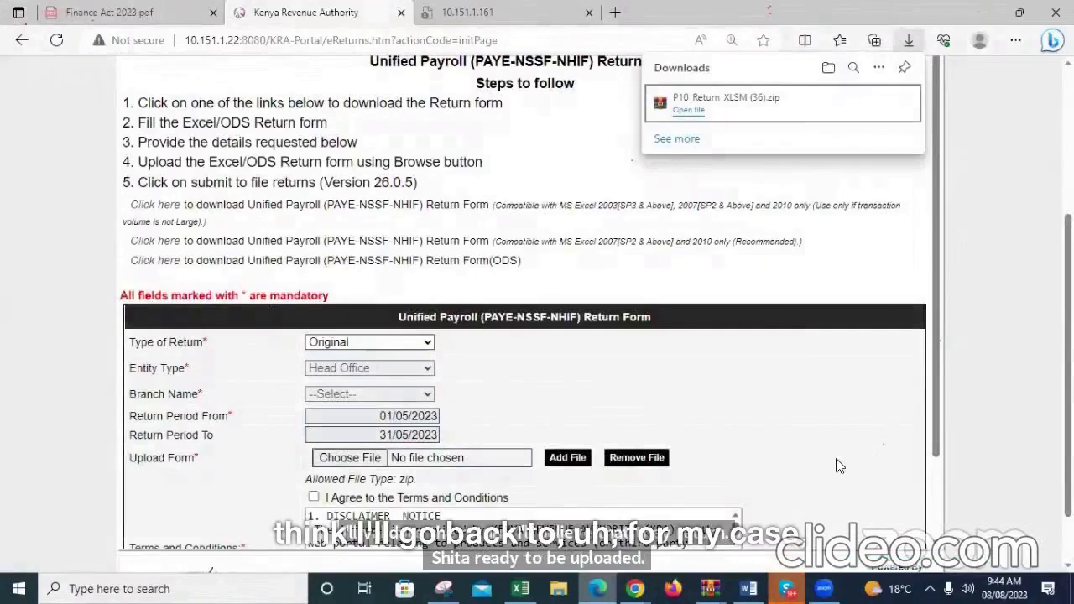
scroll(197, 243, "up", 3)
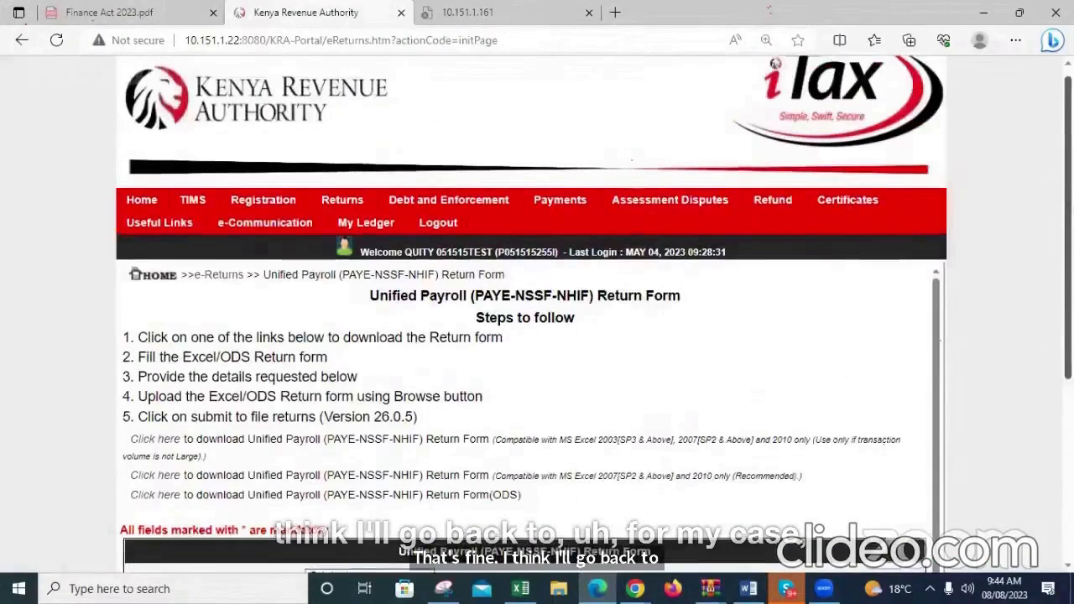
left_click(141, 210)
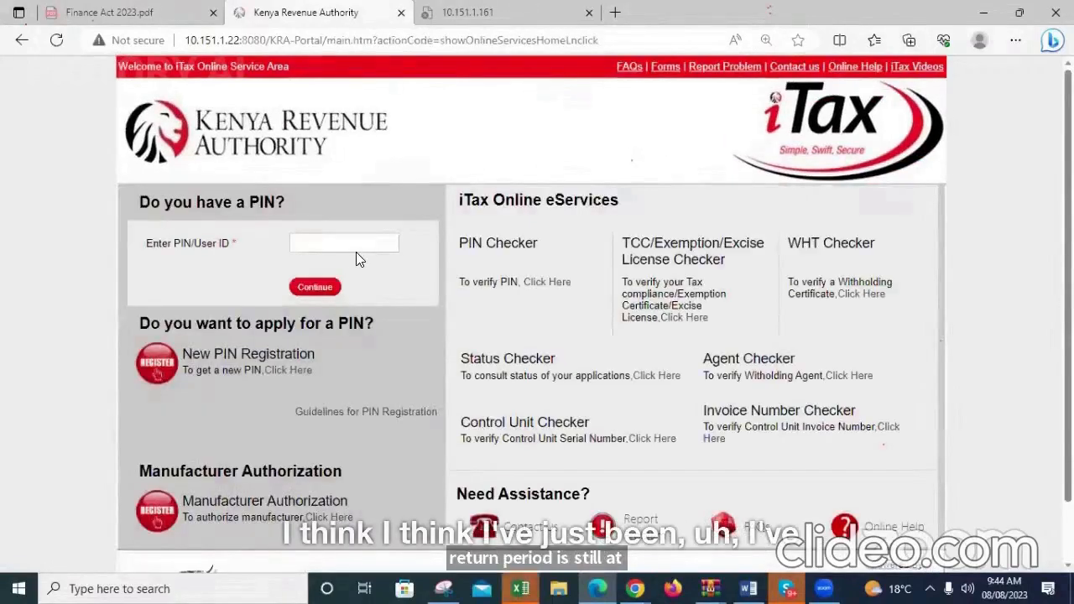
left_click(357, 244)
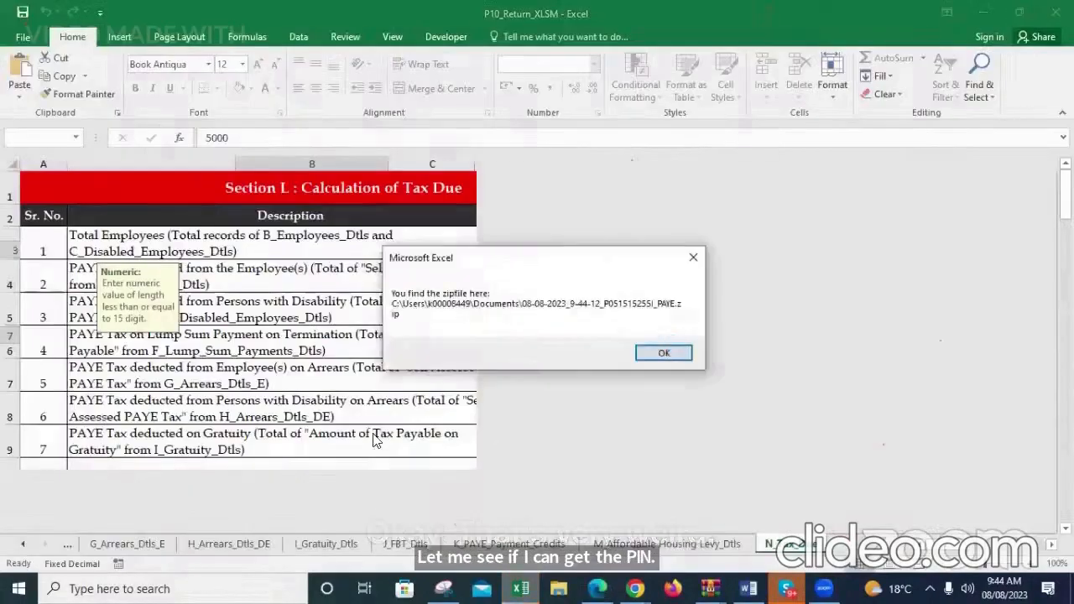
Back in Excel, dismiss the zip file message and copy the employer's PIN from the A_Basic_Info sheet
key("Return")
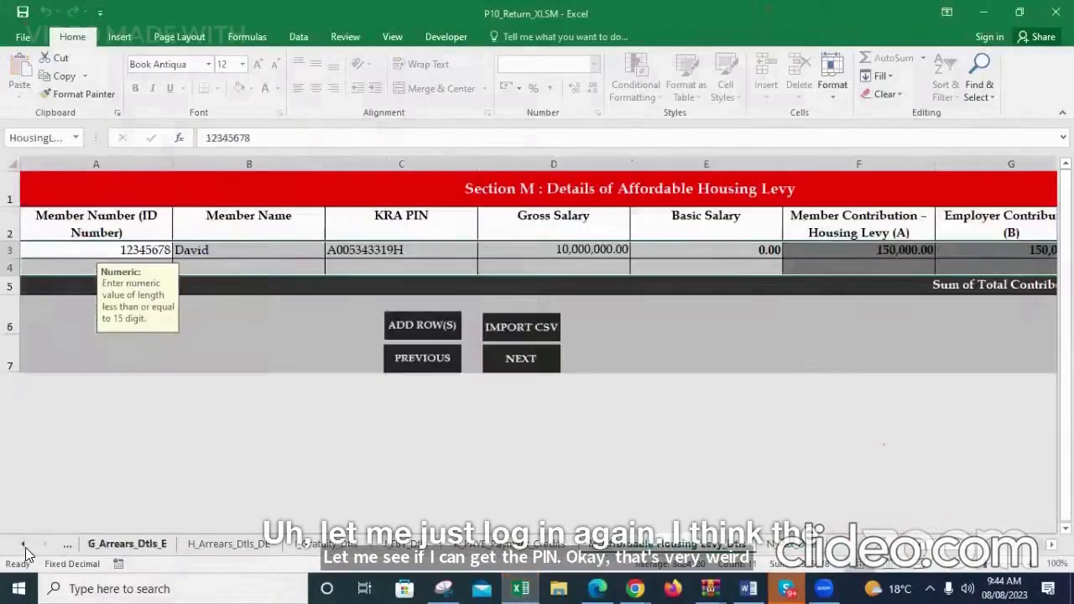
left_click(25, 547)
left_click(67, 544)
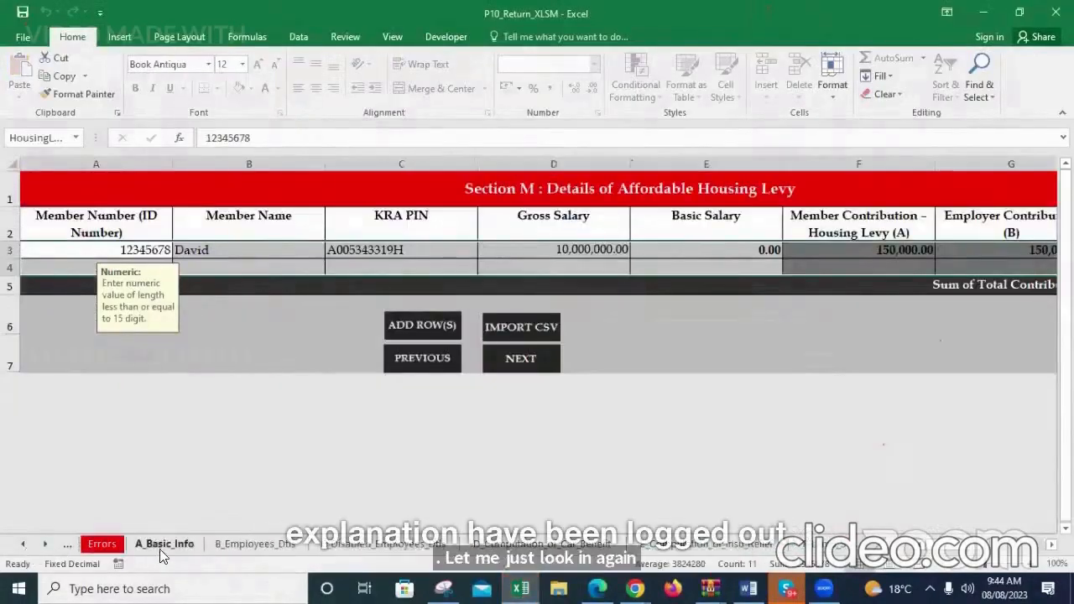
left_click(161, 544)
left_click(296, 270)
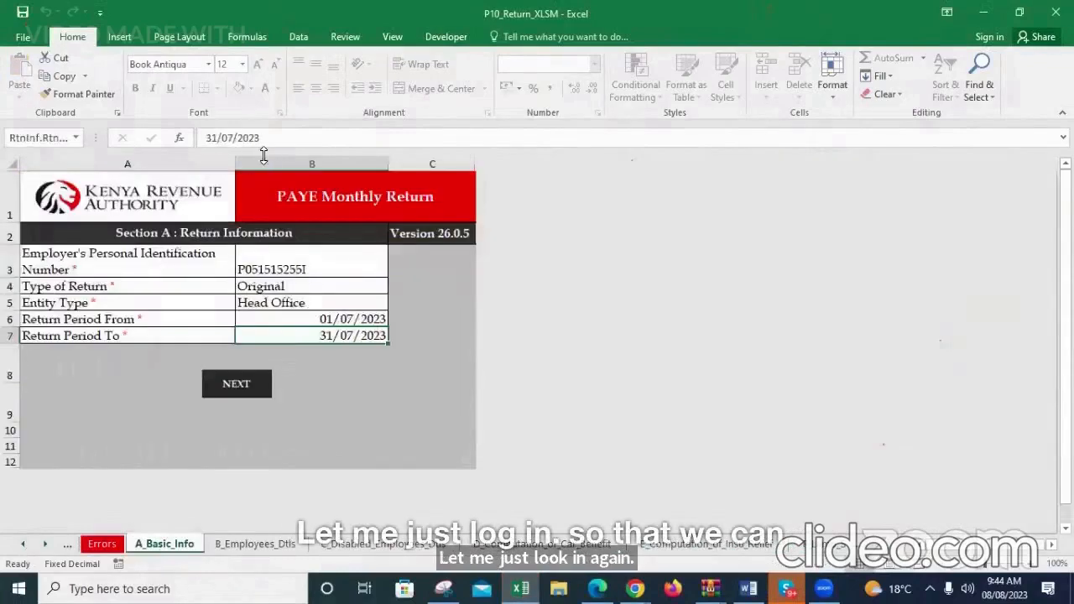
double_click(261, 139)
key("ctrl+c")
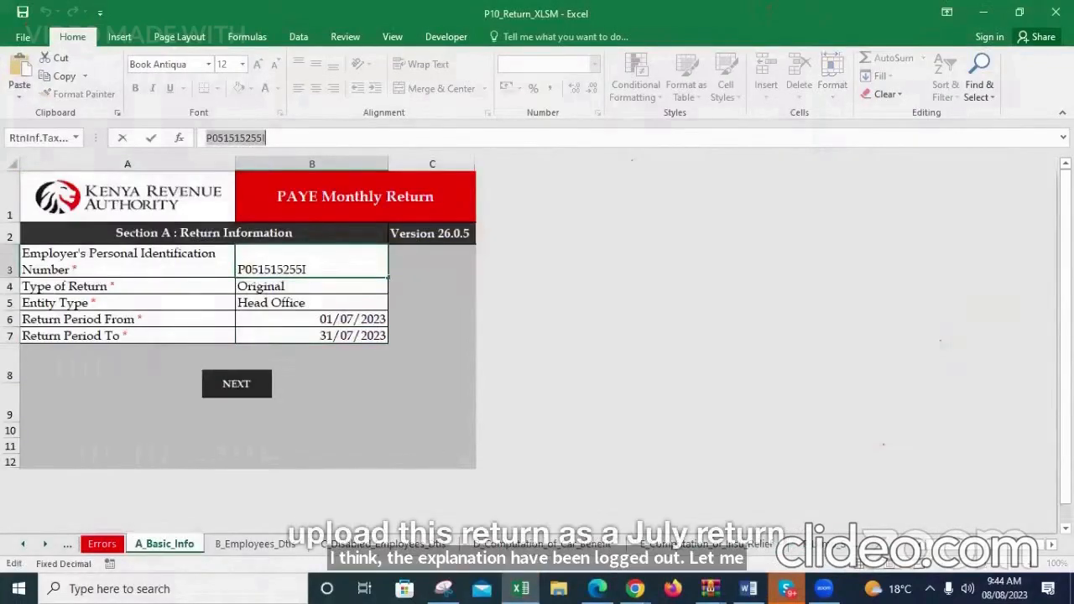
Switch to the iTax login page, paste the employer's PIN as the user ID and continue to the password entry
key("alt+Tab")
left_click(372, 248)
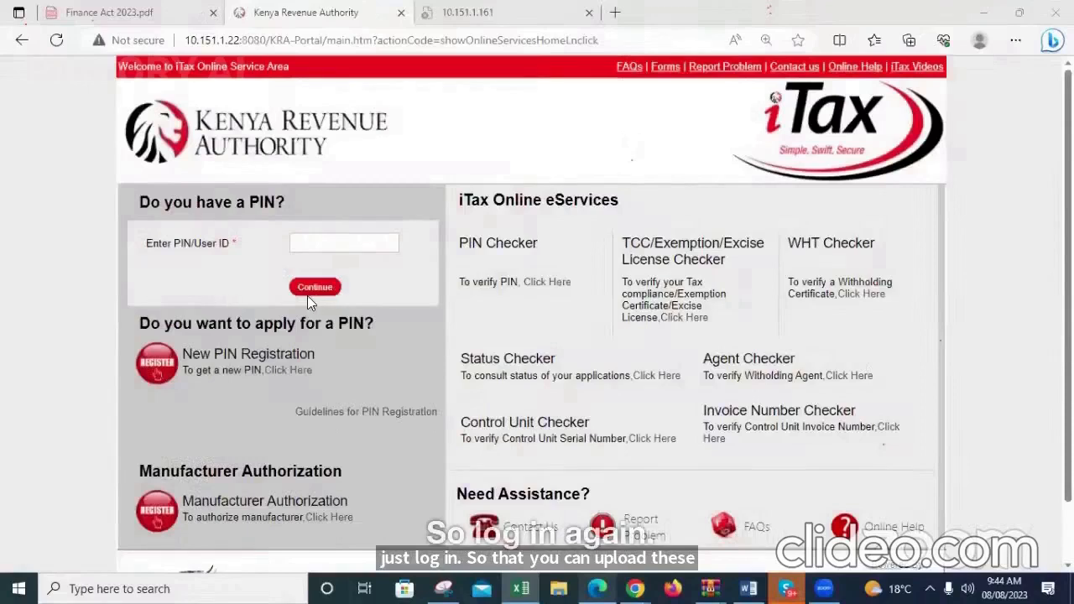
key("ctrl+v")
left_click(308, 292)
left_click(302, 302)
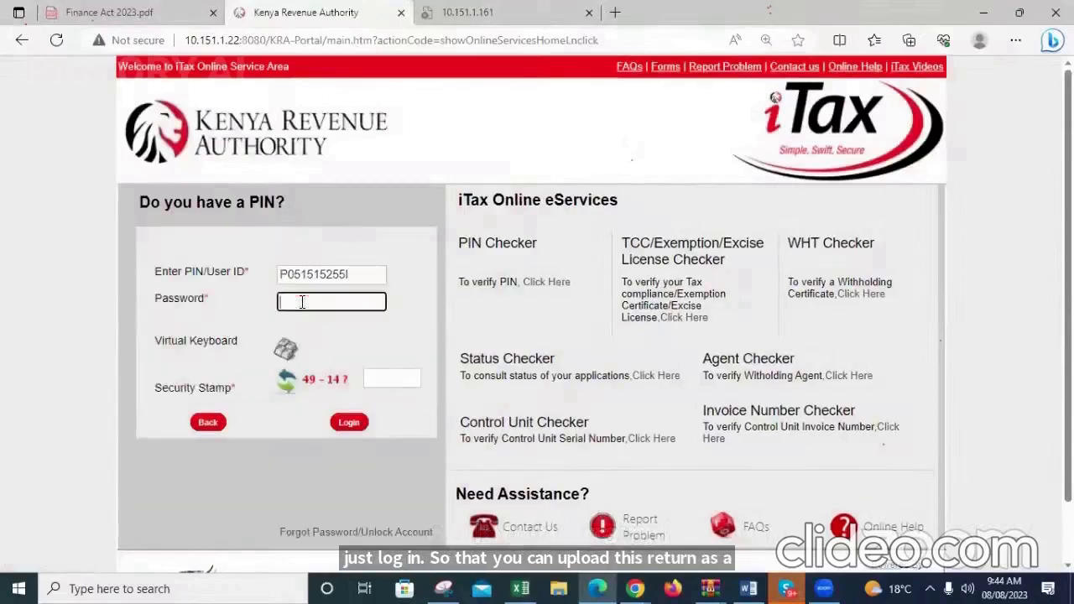
Enter the account password, reveal it to check it, answer the arithmetic security stamp and log in
type("•••")
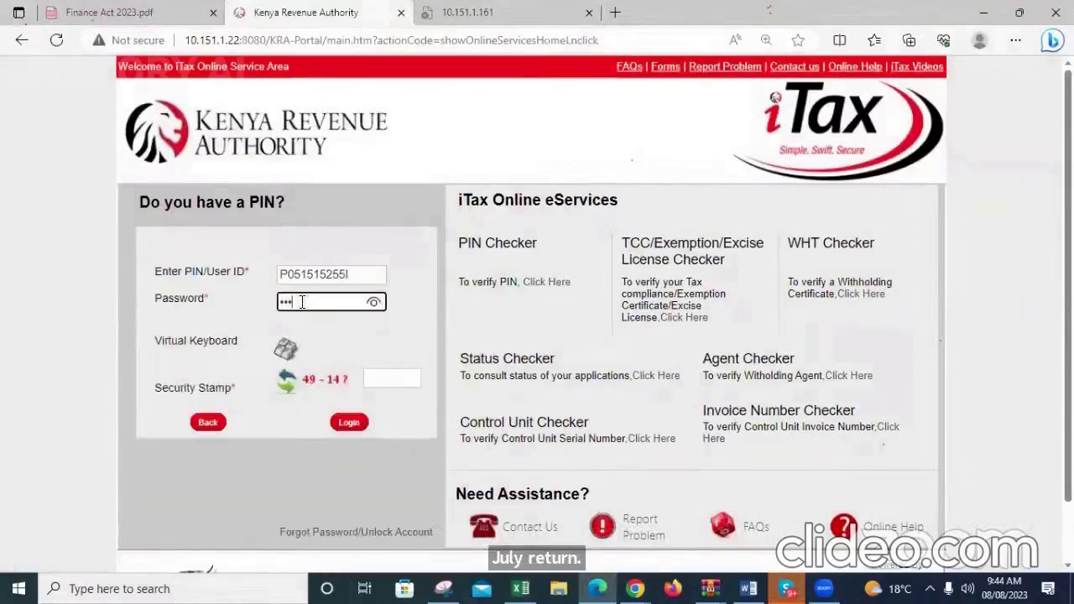
type("•••")
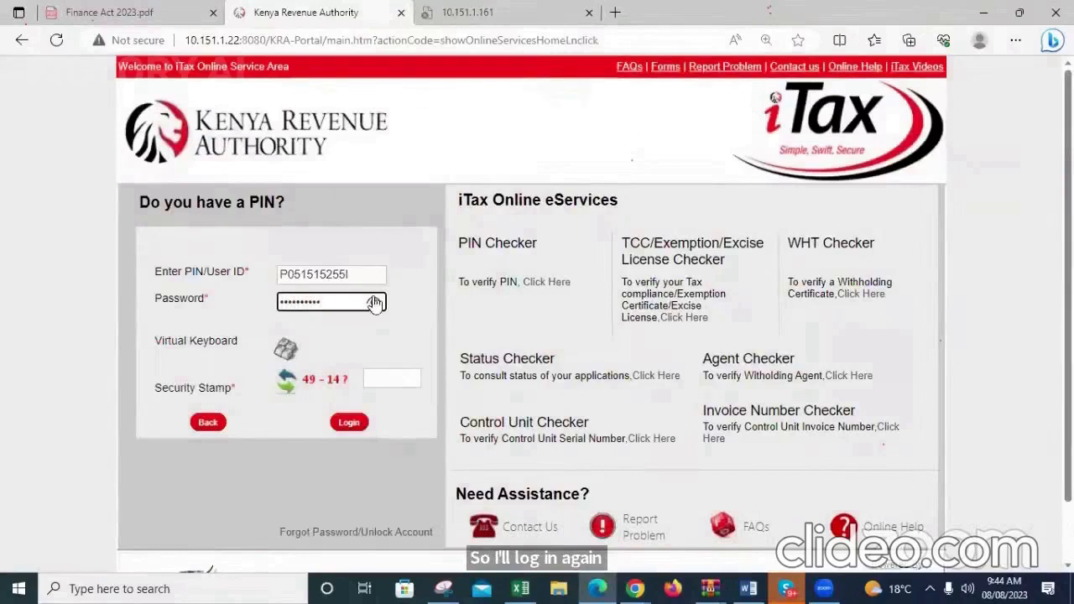
type("1")
left_click(374, 302)
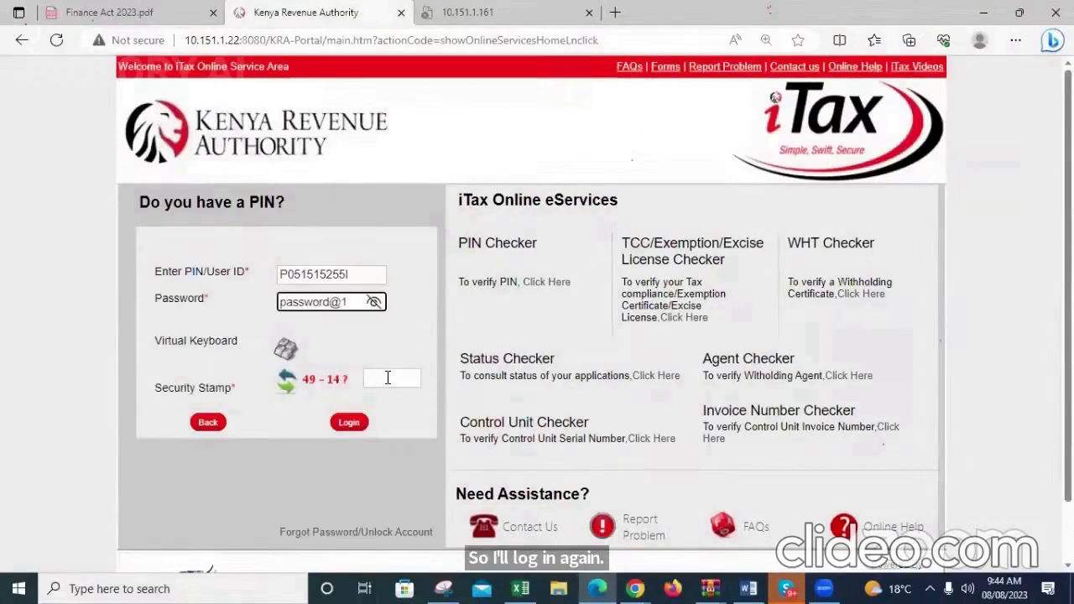
left_click(387, 378)
type("35")
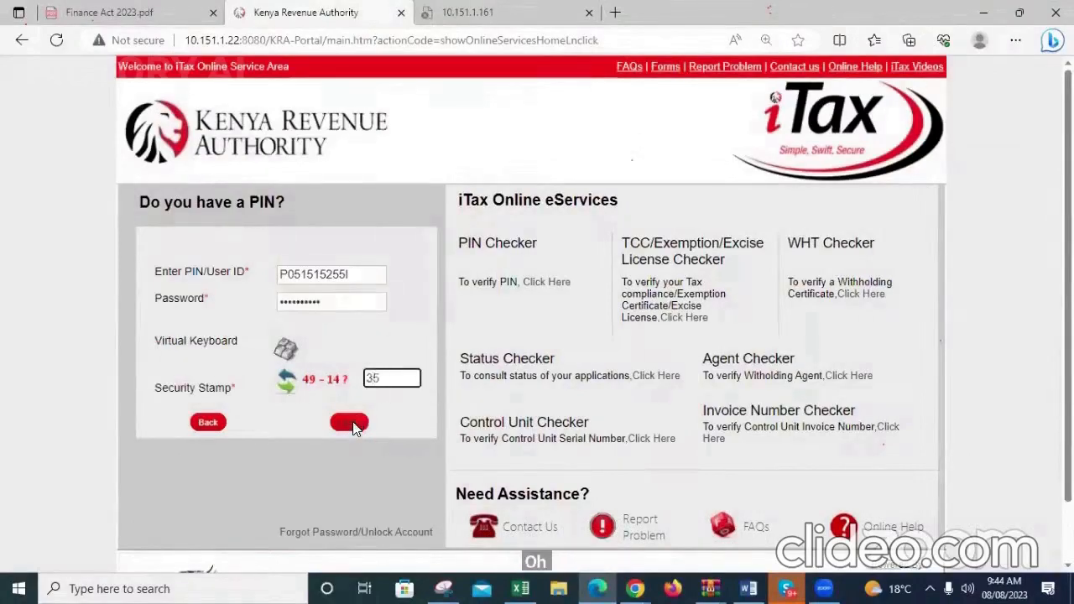
left_click(351, 422)
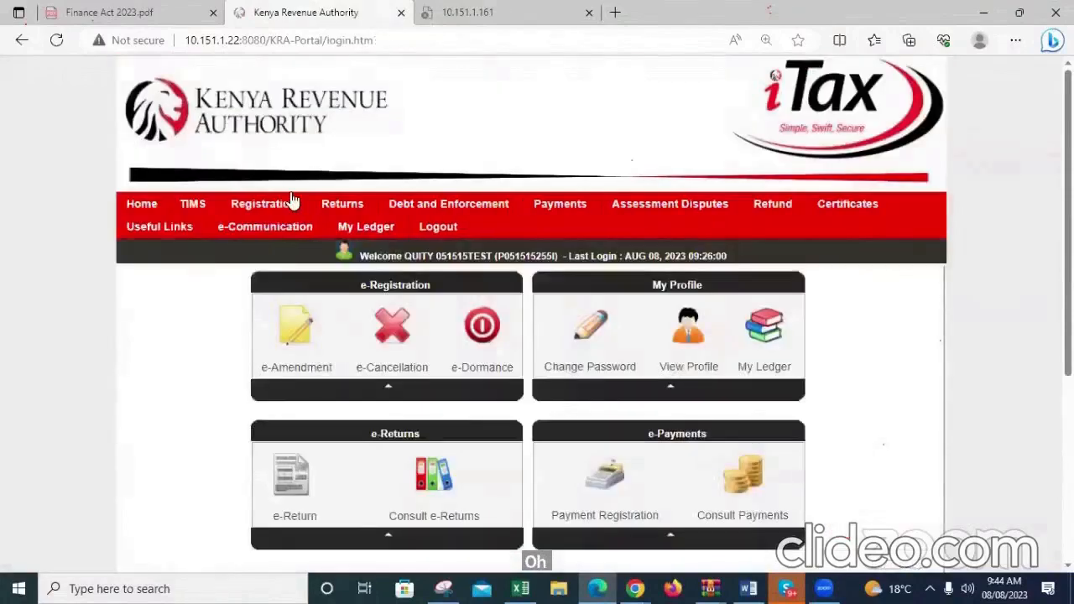
Try to submit a nil return for Income Tax - PAYE for the period 01/05/2023 to 31/05/2023
mouse_move(345, 202)
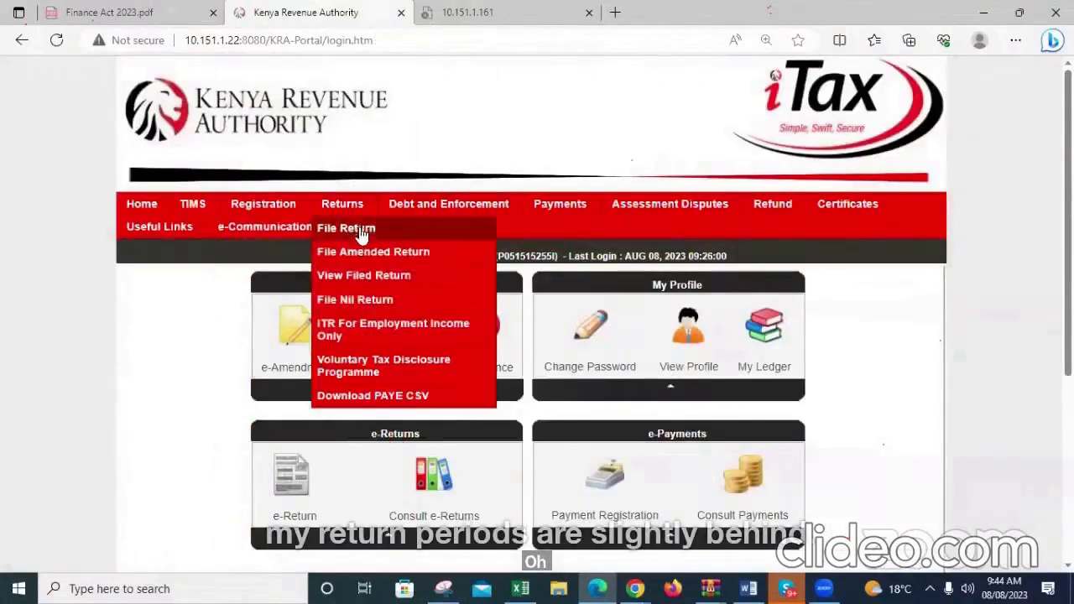
left_click(359, 300)
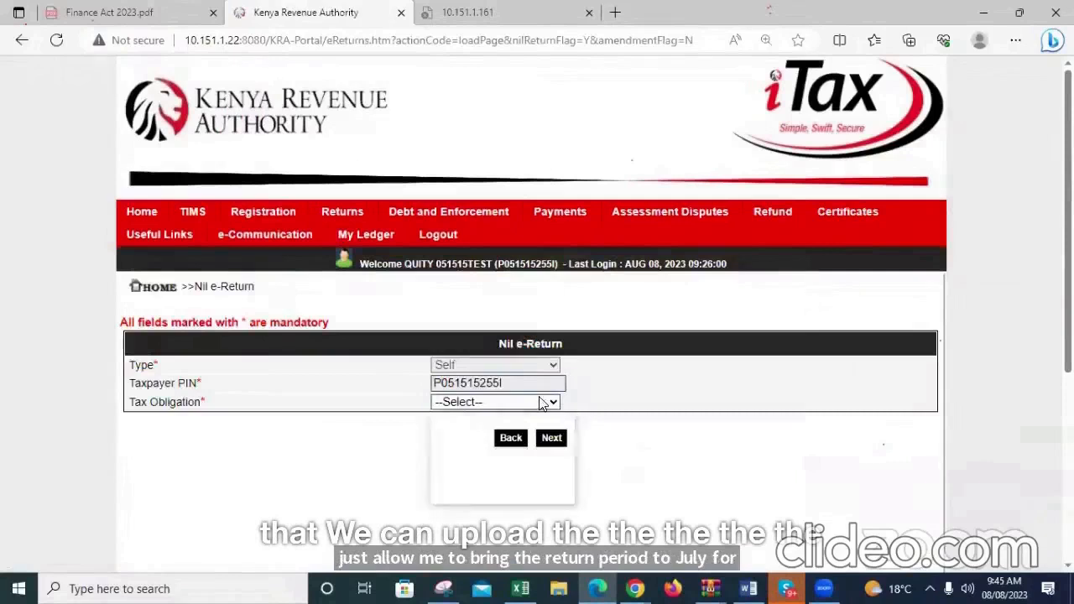
left_click(542, 402)
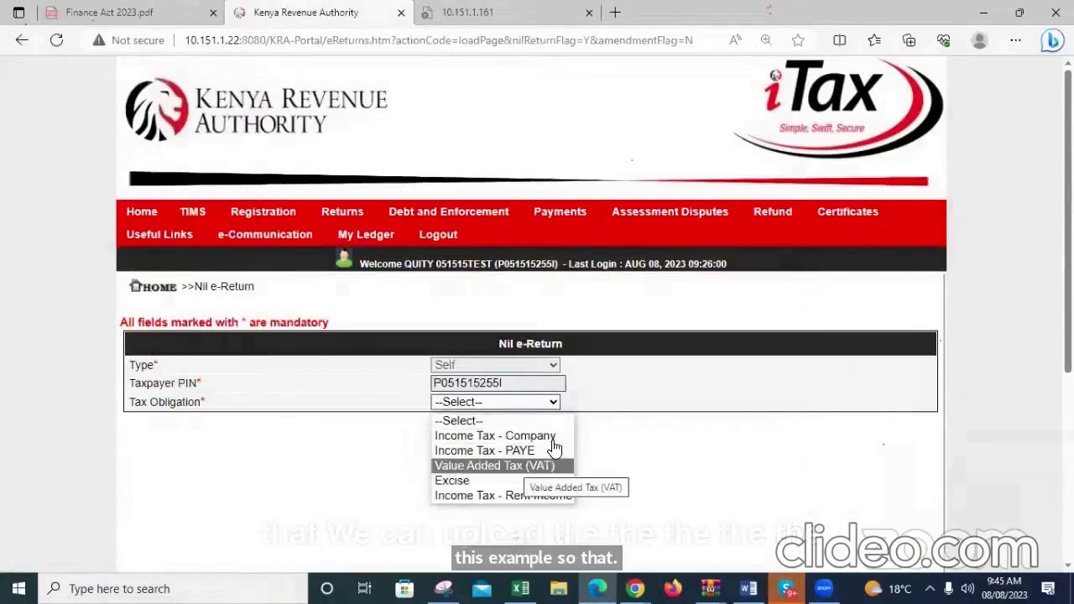
left_click(537, 450)
left_click(552, 444)
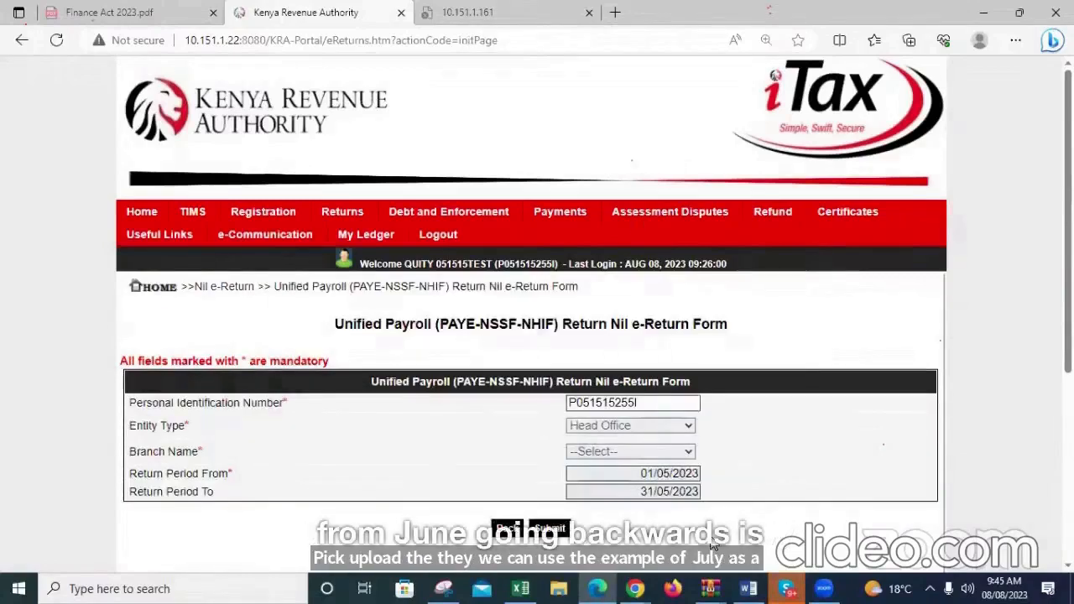
left_click(550, 528)
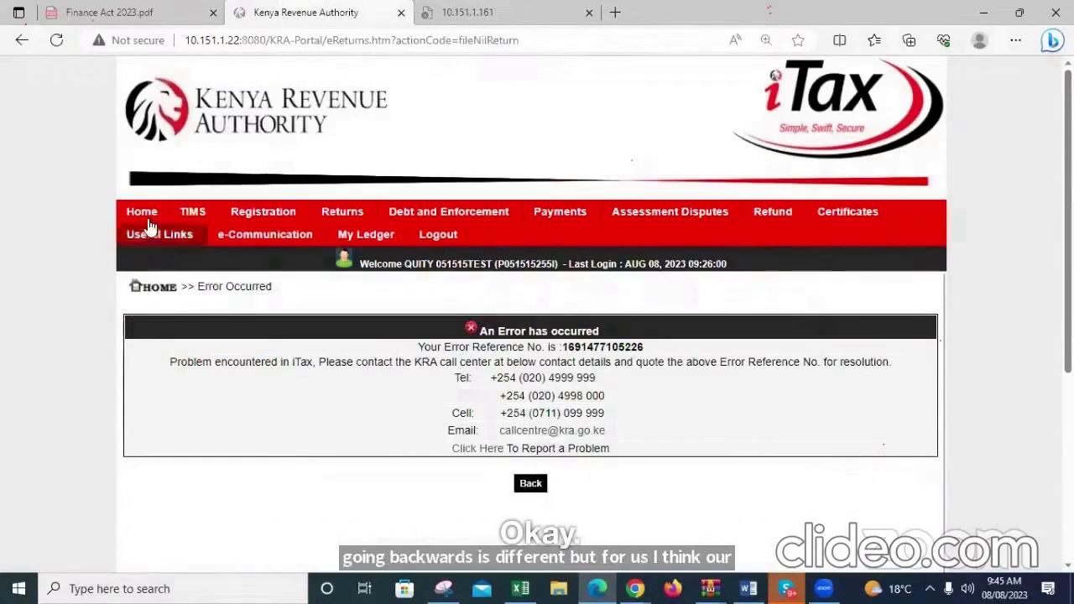
Try to open the nil return form again from the portal home page and reload its page
left_click(344, 210)
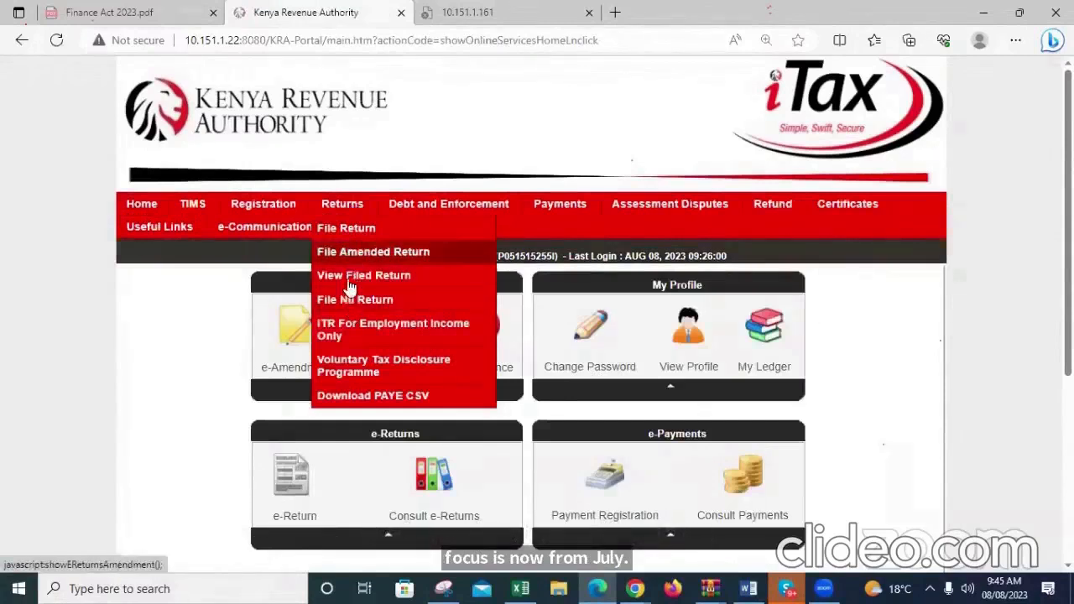
left_click(349, 301)
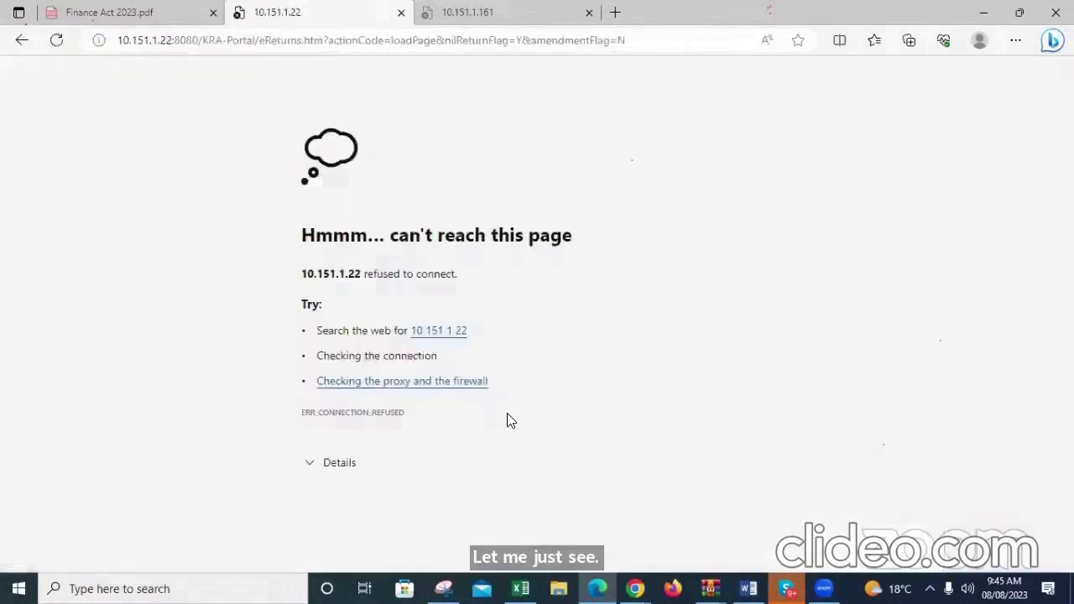
left_click(198, 46)
key("Return")
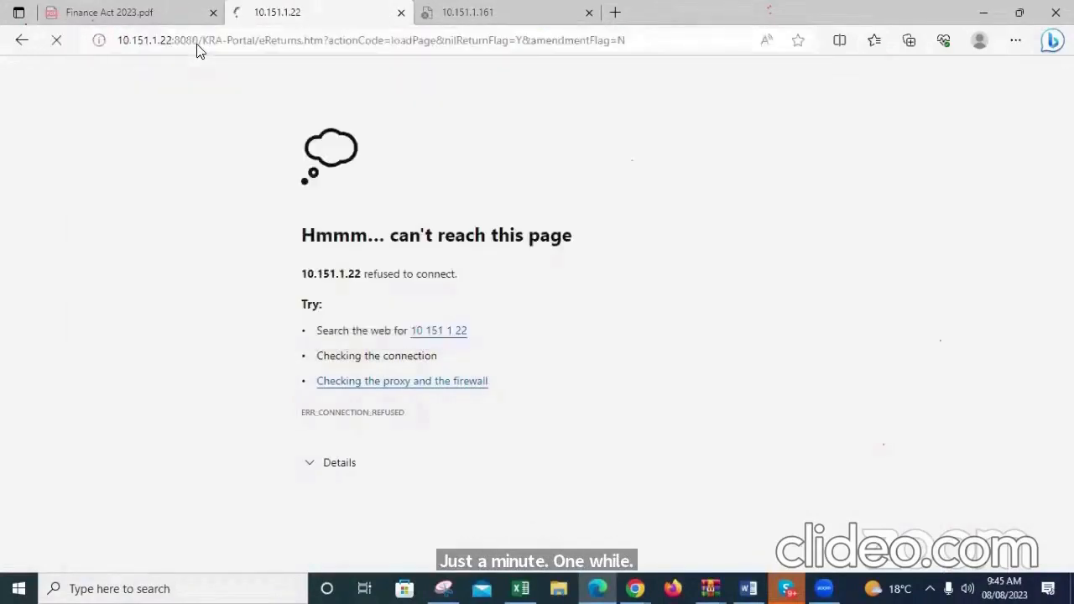
key("F5")
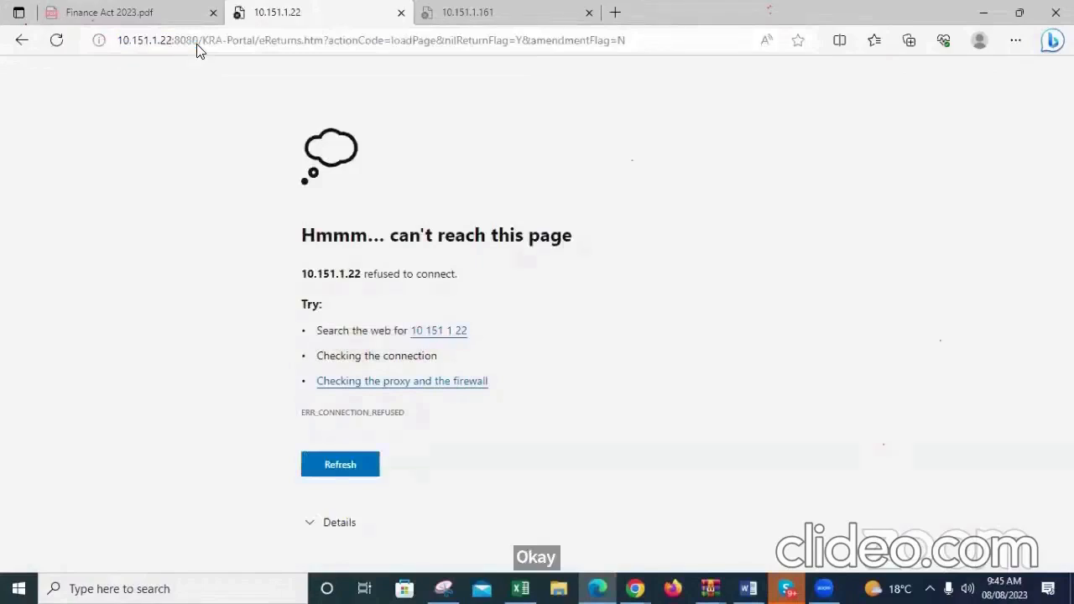
Try to load the nil return page through port 8081 instead of 8080
left_click(199, 39)
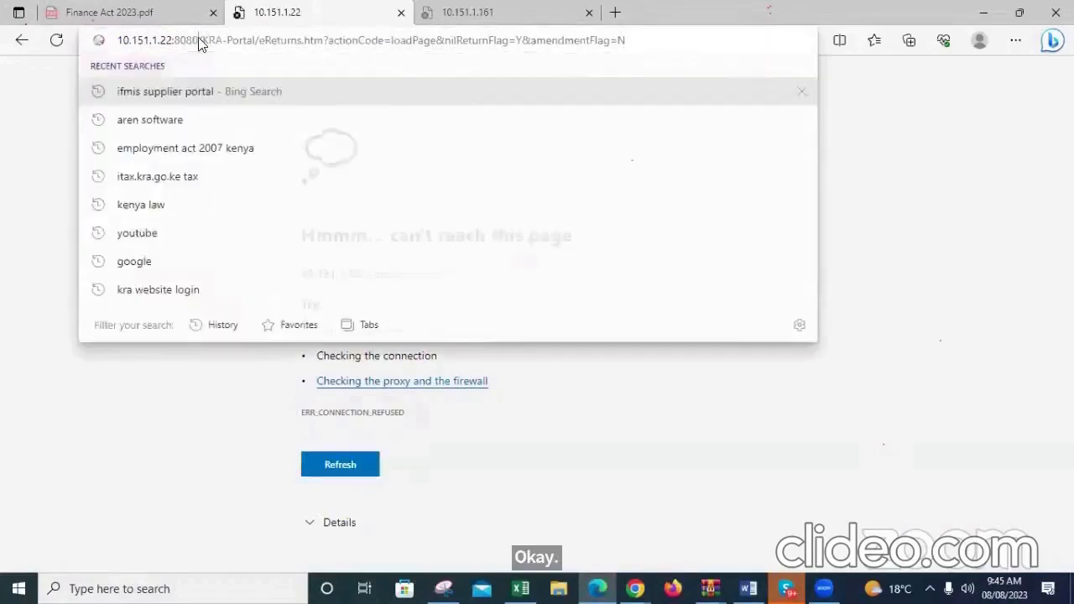
key("BackSpace")
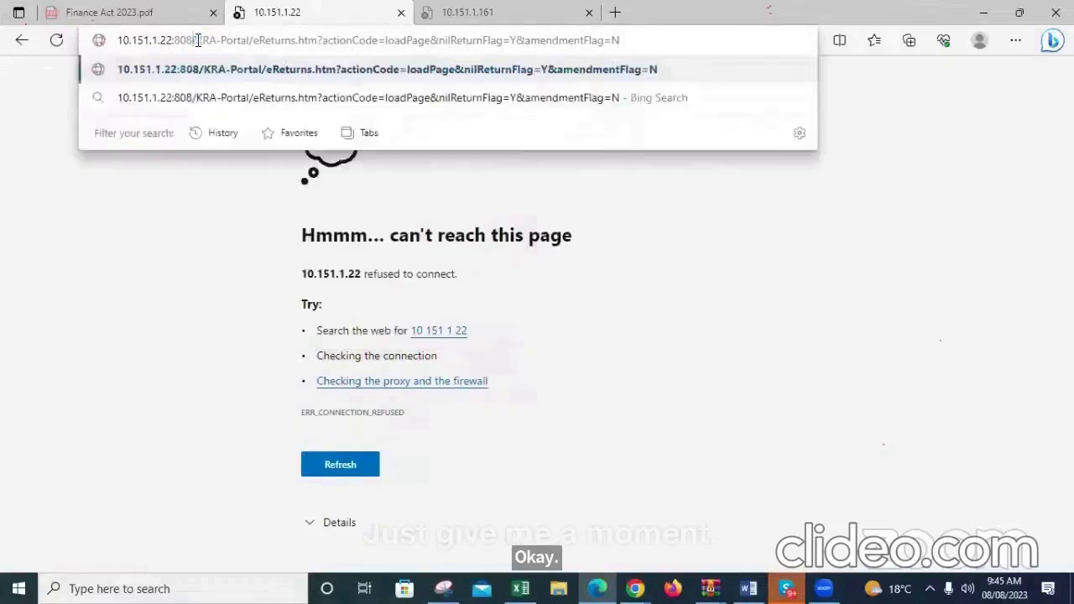
type("1")
key("Return")
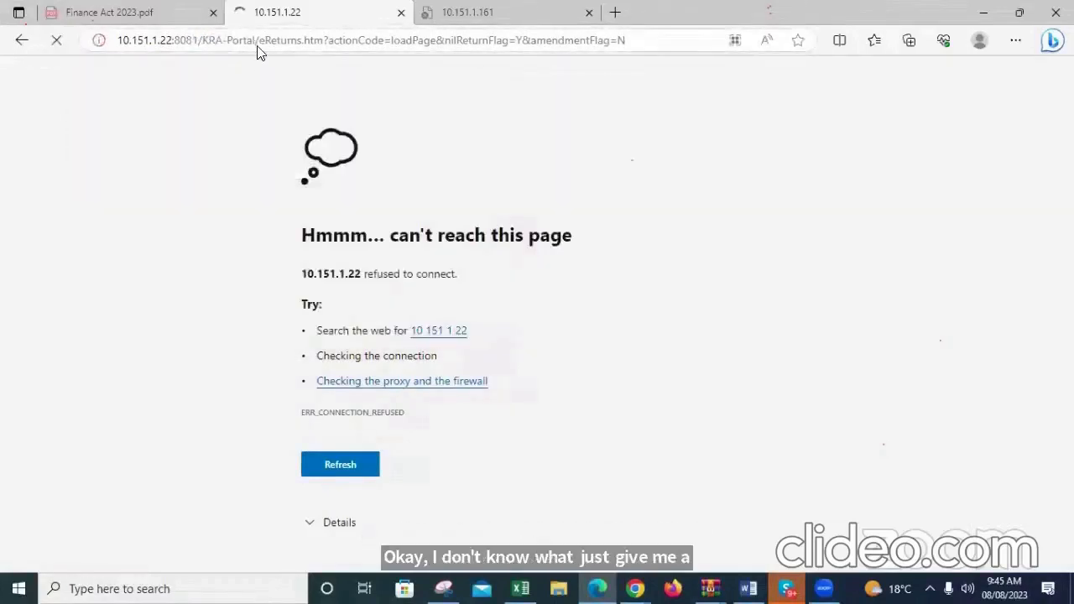
Shorten the address to 10.151.1.22:8081/KRA-Portal, then try to load and refresh the portal
left_click_drag(259, 40, 467, 70)
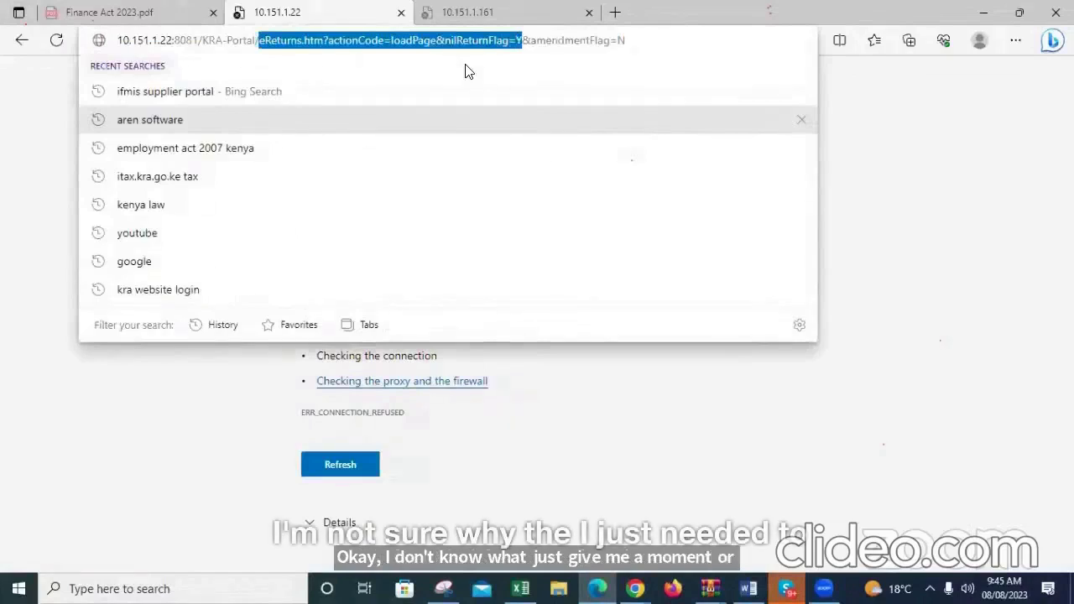
key("BackSpace")
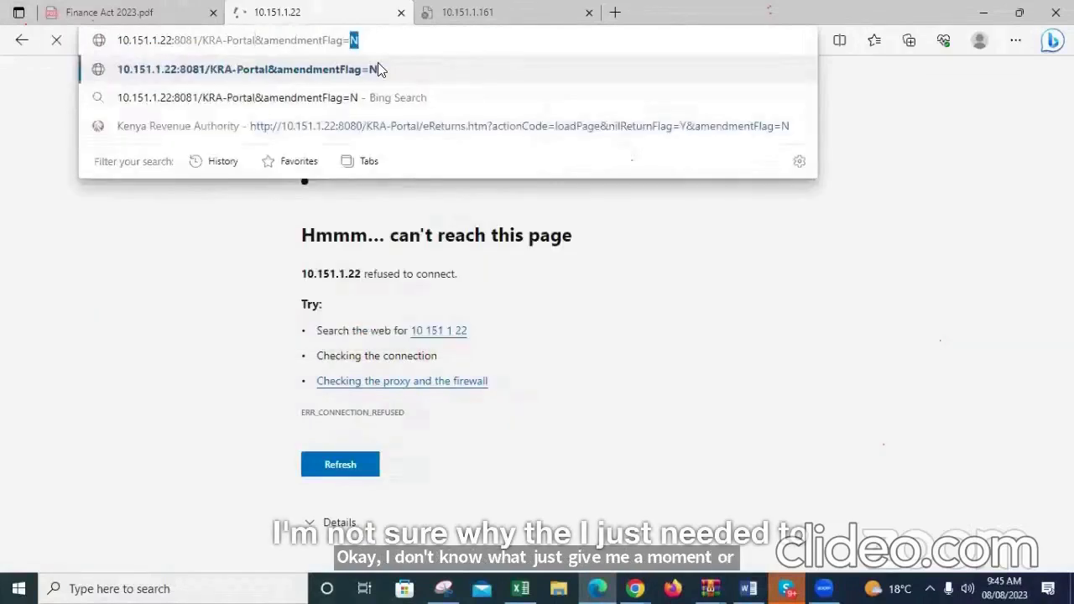
key("BackSpace")
key("BackSpace")
key("BackSpace")
key("BackSpace")
key("BackSpace")
key("BackSpace")
key("BackSpace")
key("BackSpace")
key("BackSpace")
key("BackSpace")
key("BackSpace")
key("BackSpace")
key("BackSpace")
key("BackSpace")
key("BackSpace")
key("BackSpace")
key("BackSpace")
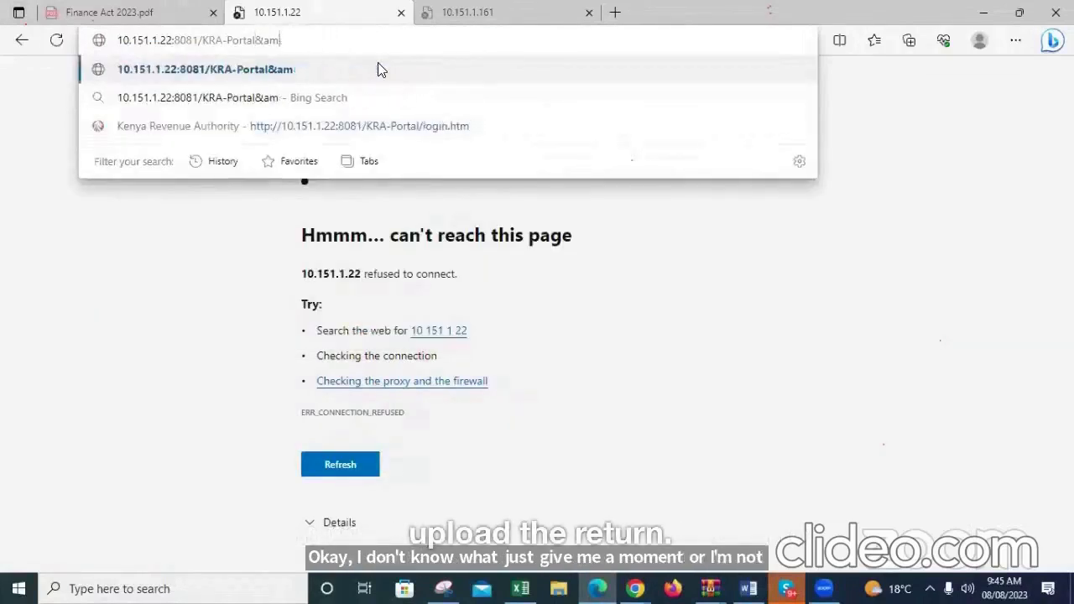
type("l")
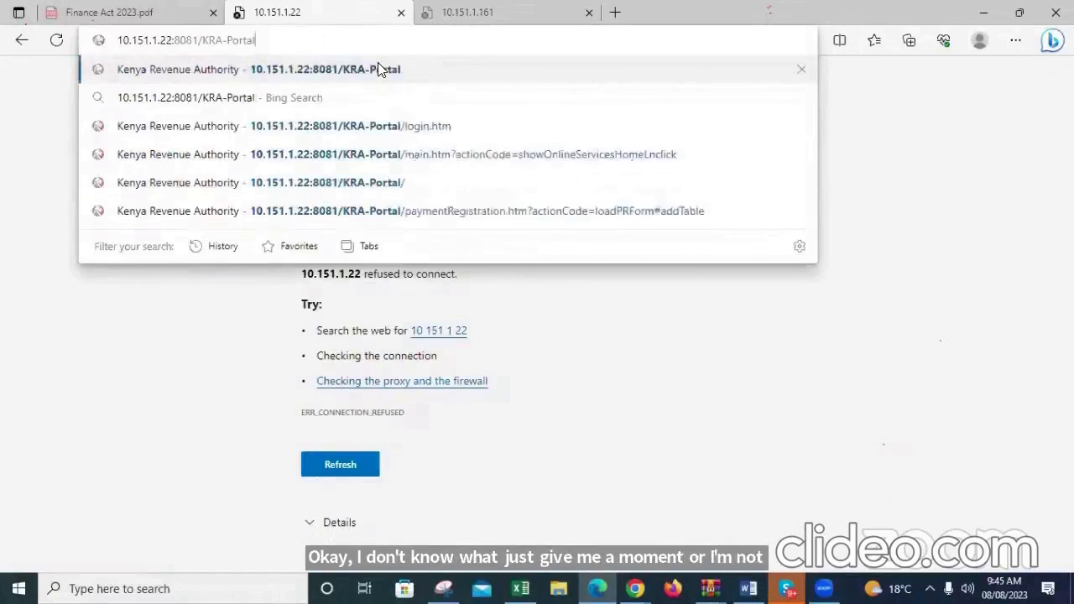
key("Return")
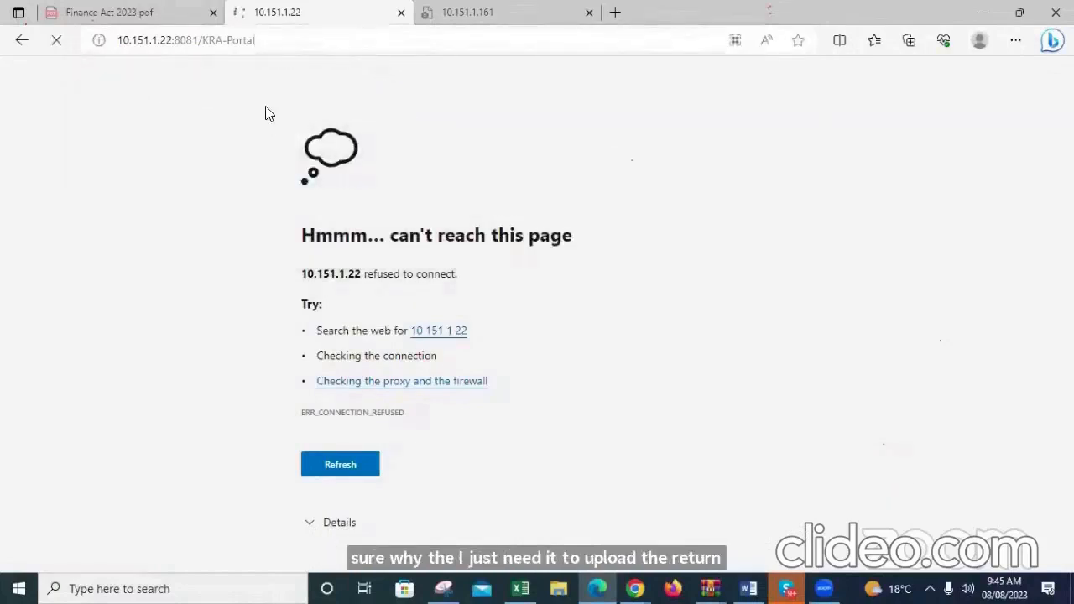
key("F5")
Look at the hidden system tray icons and load the public iTax site at itax.kra.go.ke
left_click(930, 588)
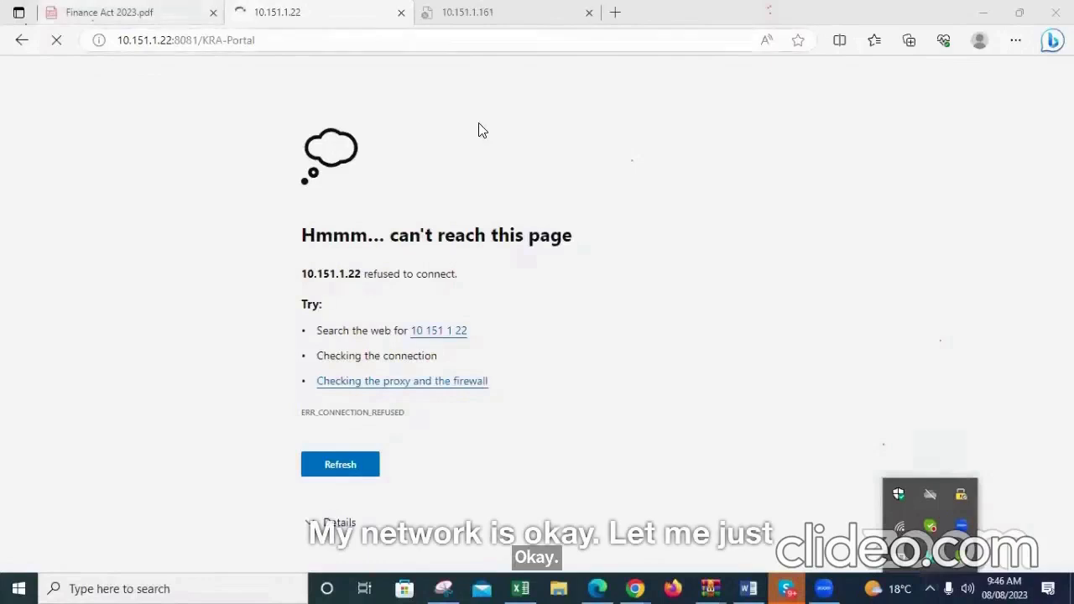
key("ctrl+l")
type("itax")
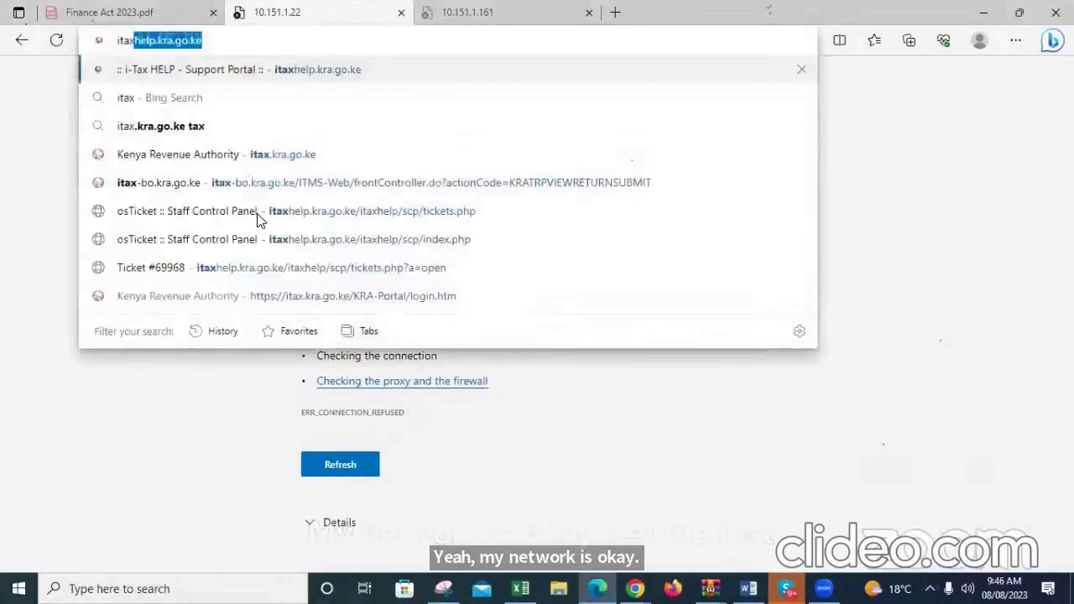
left_click(256, 220)
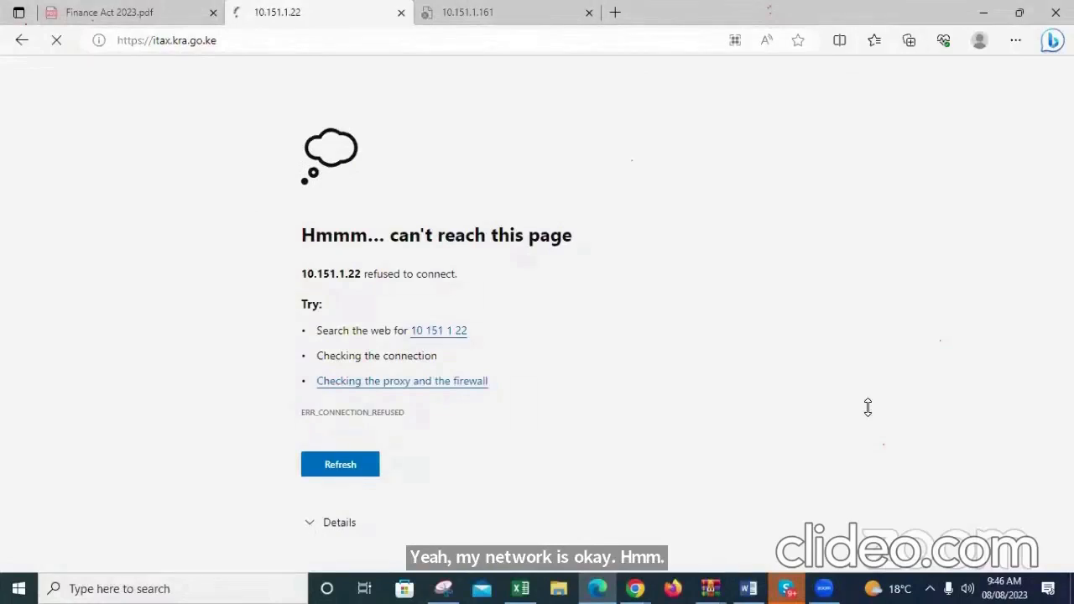
Check the computer's Wi-Fi connection and request itax.kra.go.ke again
left_click(930, 588)
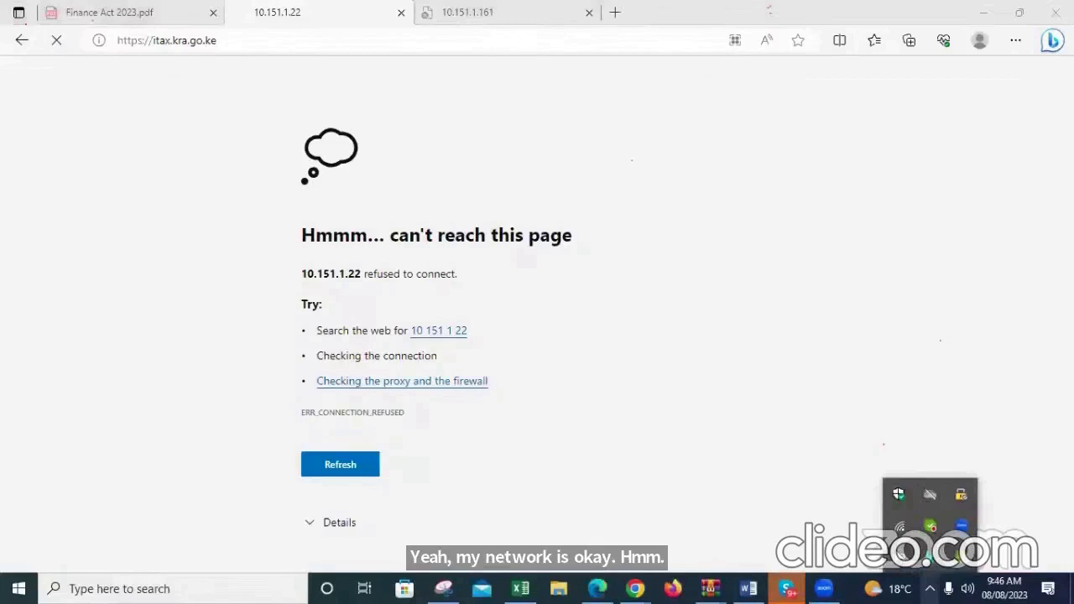
left_click(900, 530)
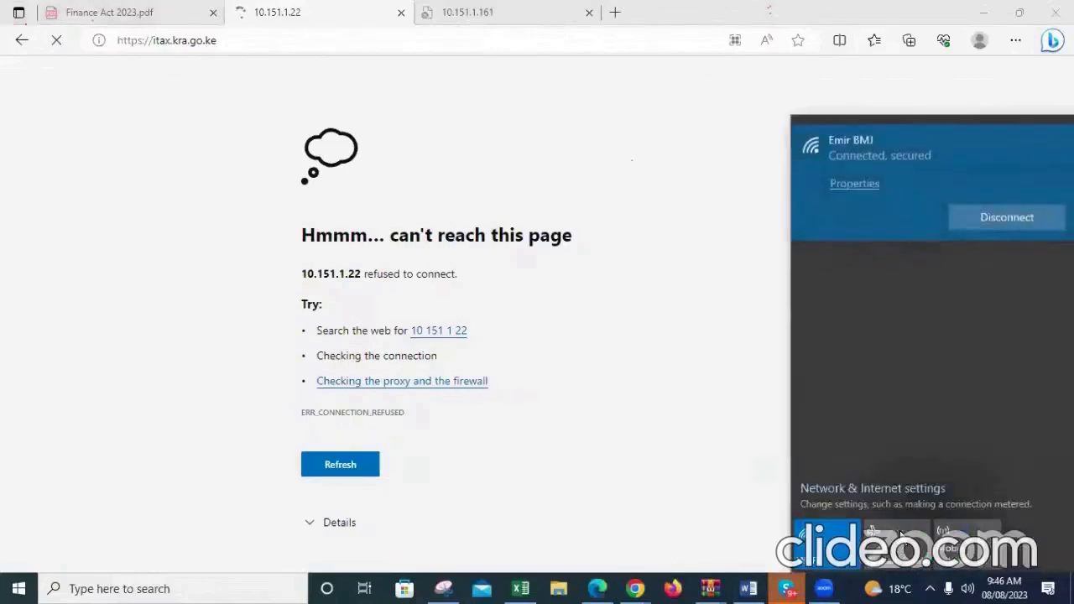
left_click(252, 42)
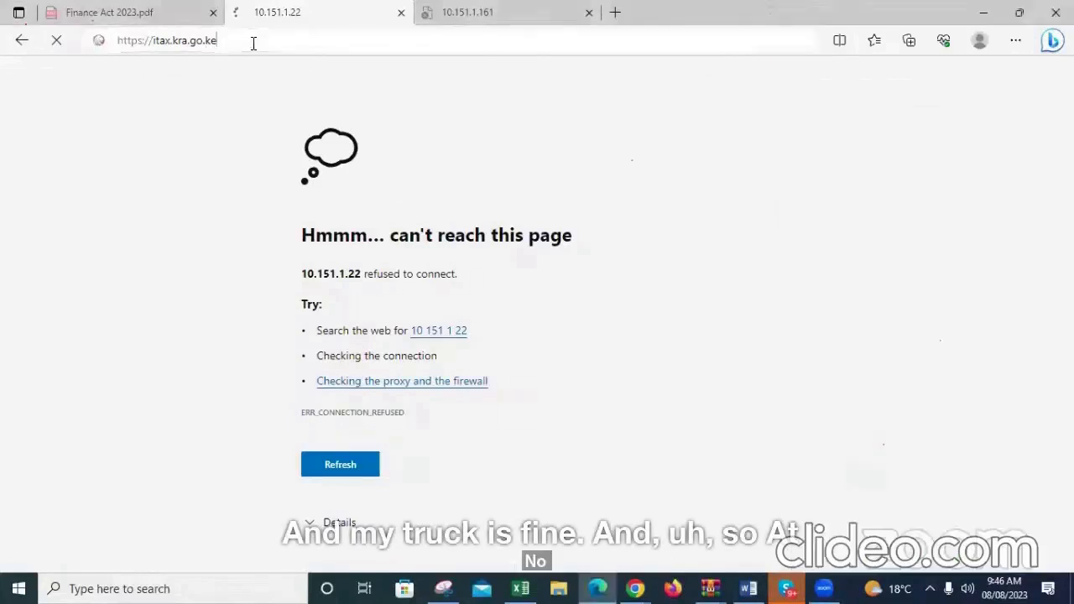
key("Return")
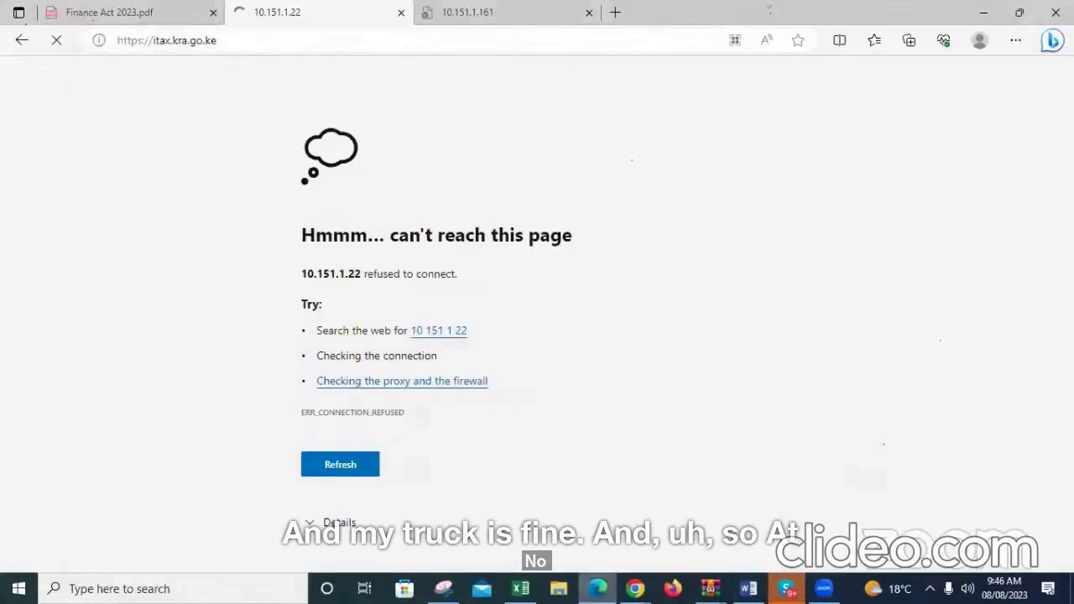
mouse_move(598, 591)
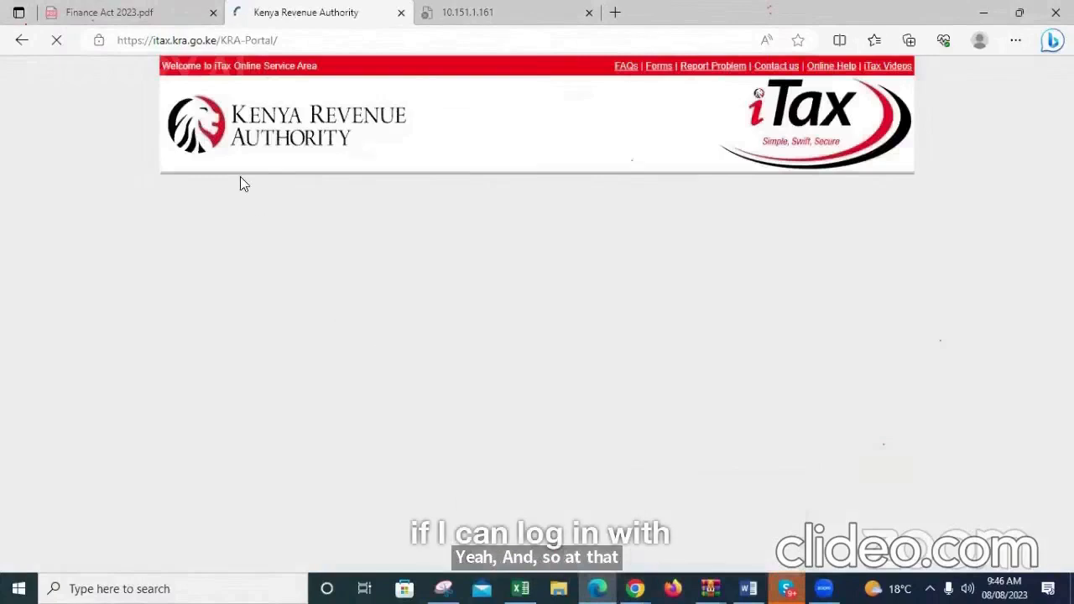
Try to load the test portal's main.htm page on 10.151.1.22:8080 in the Finance Act 2023.pdf tab
left_click(143, 21)
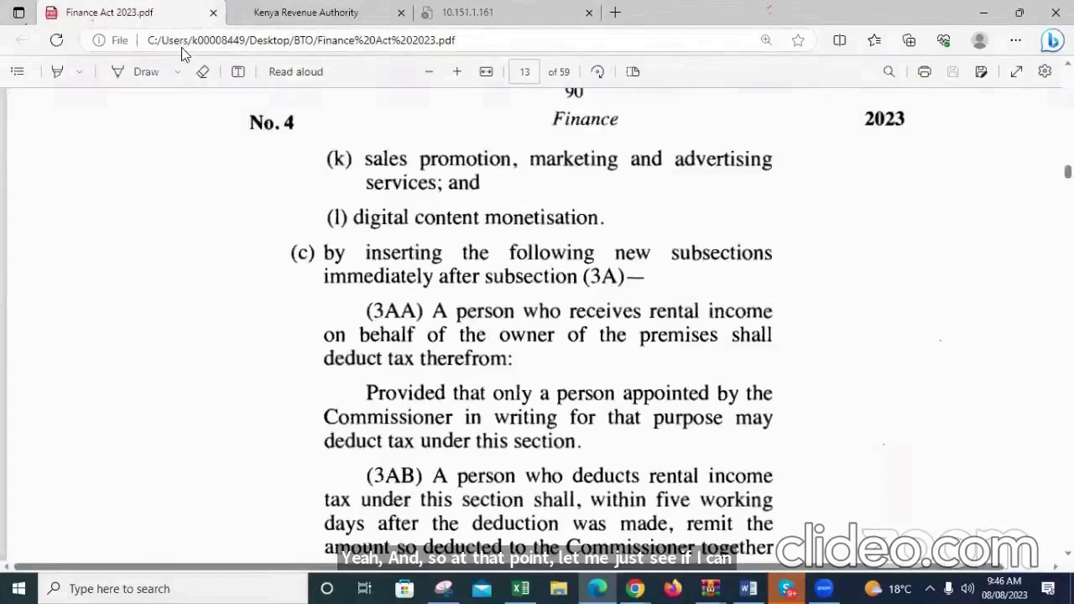
left_click(182, 44)
type("10")
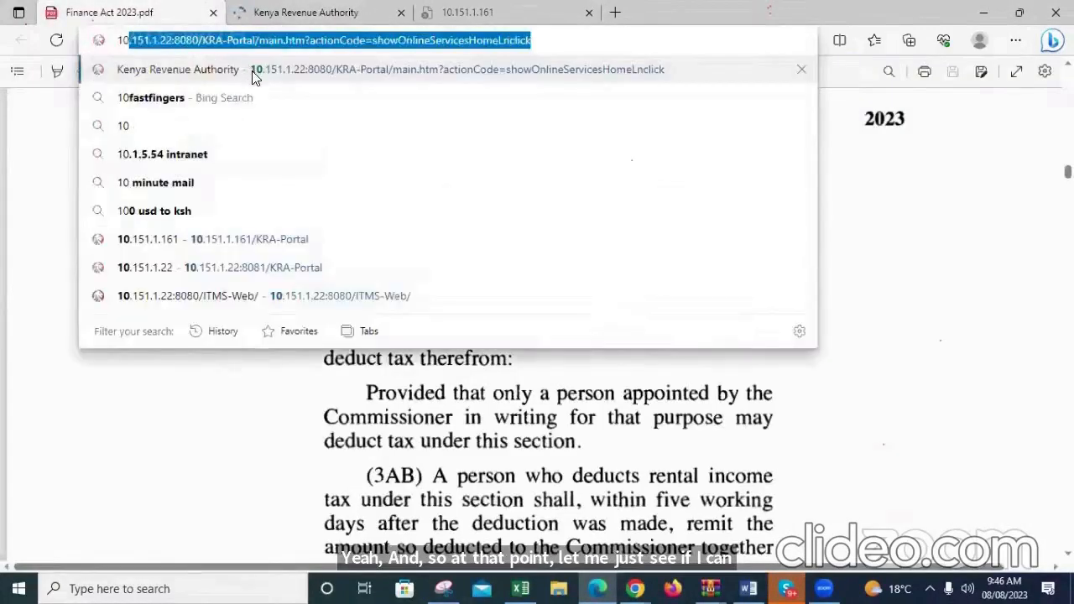
left_click(255, 75)
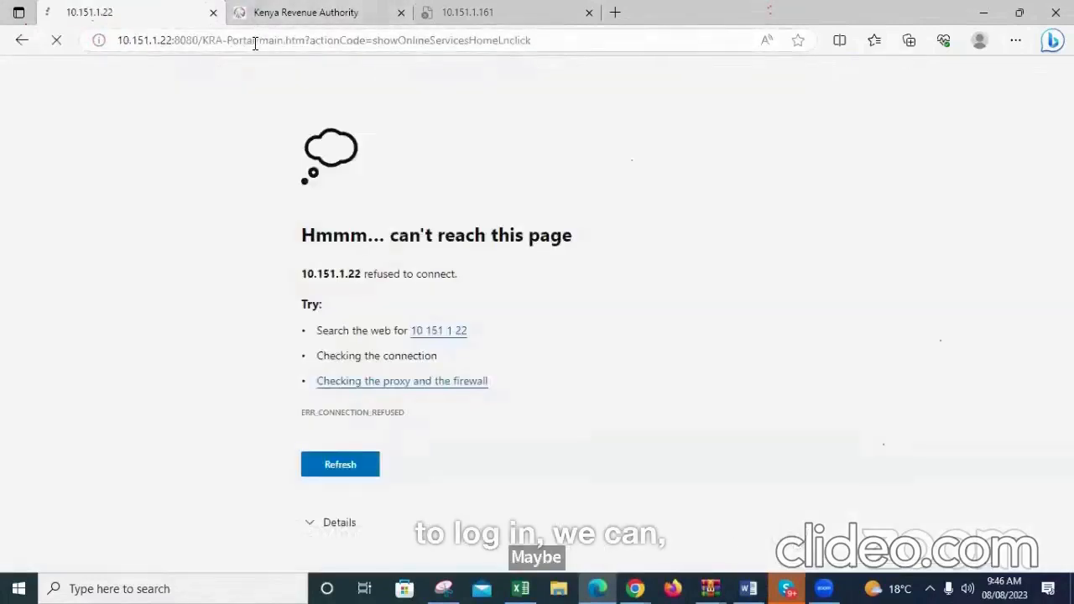
Shorten the test portal's address to 10.151.1.22:8080/KRA-Portal/ and switch back to the public iTax login page
left_click_drag(259, 41, 361, 66)
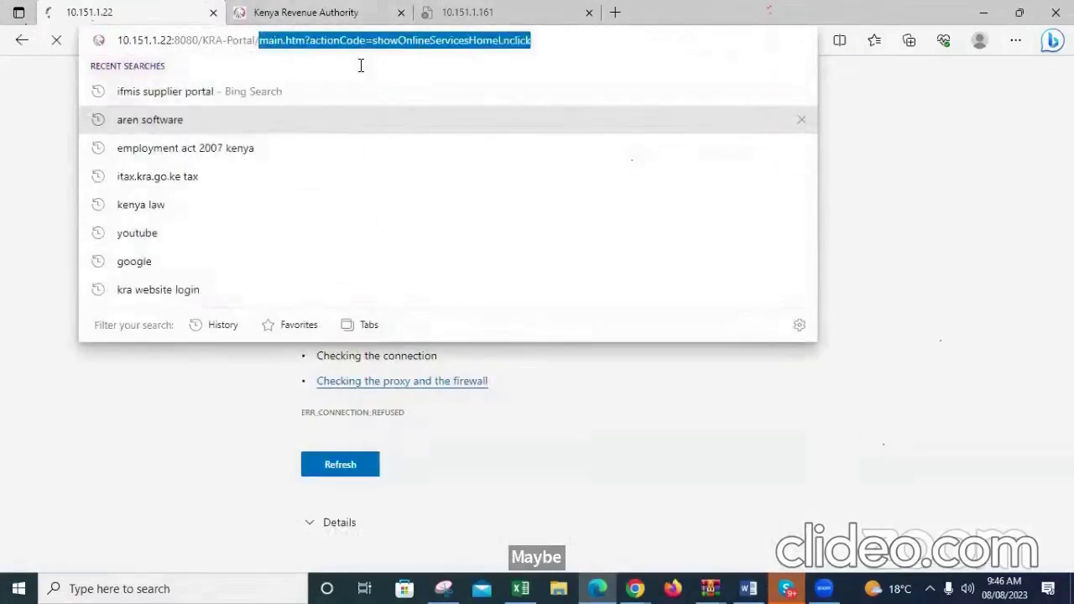
key("BackSpace")
left_click(253, 12)
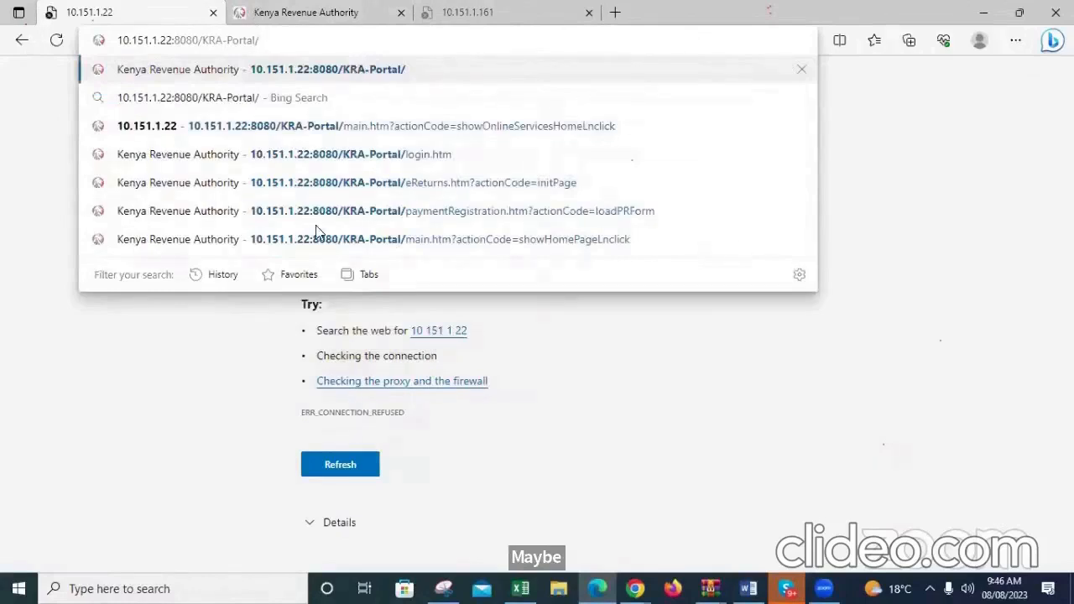
Enter the taxpayer's PIN/User ID on the iTax login page and try to continue with it
left_click(336, 231)
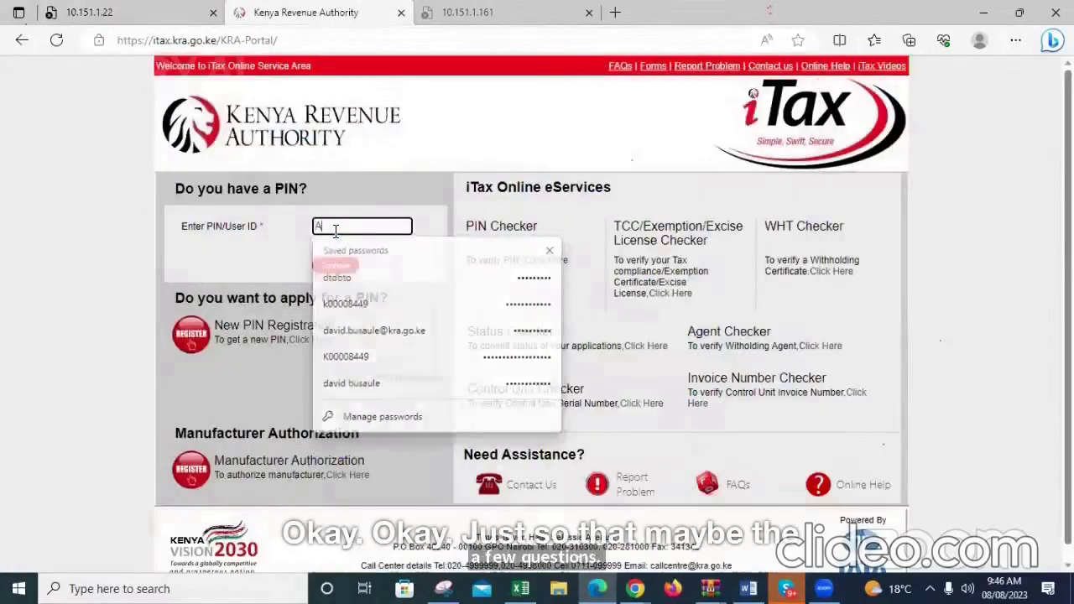
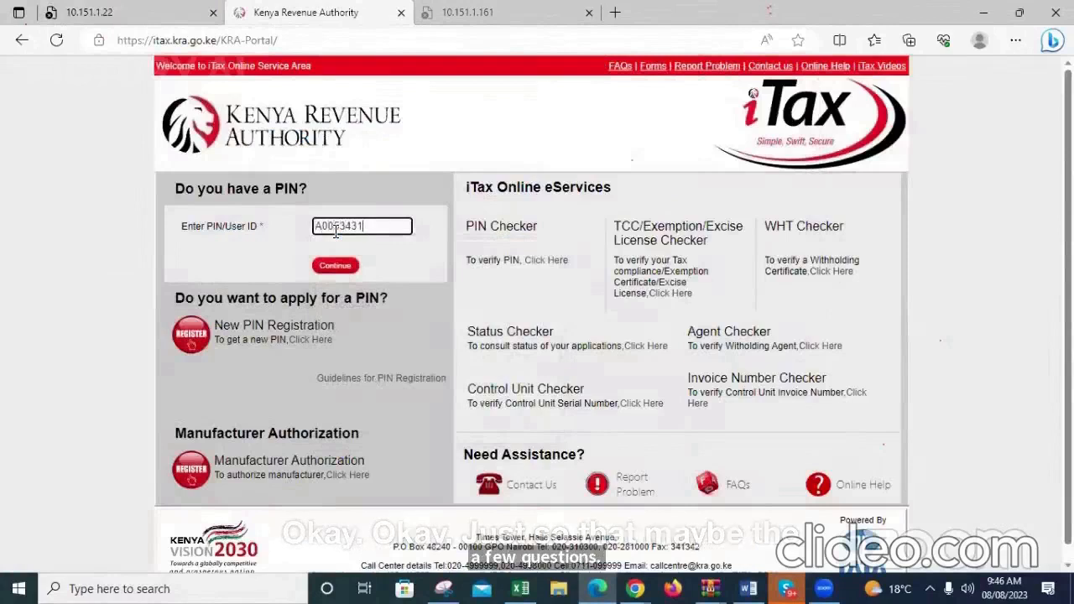
left_click(345, 270)
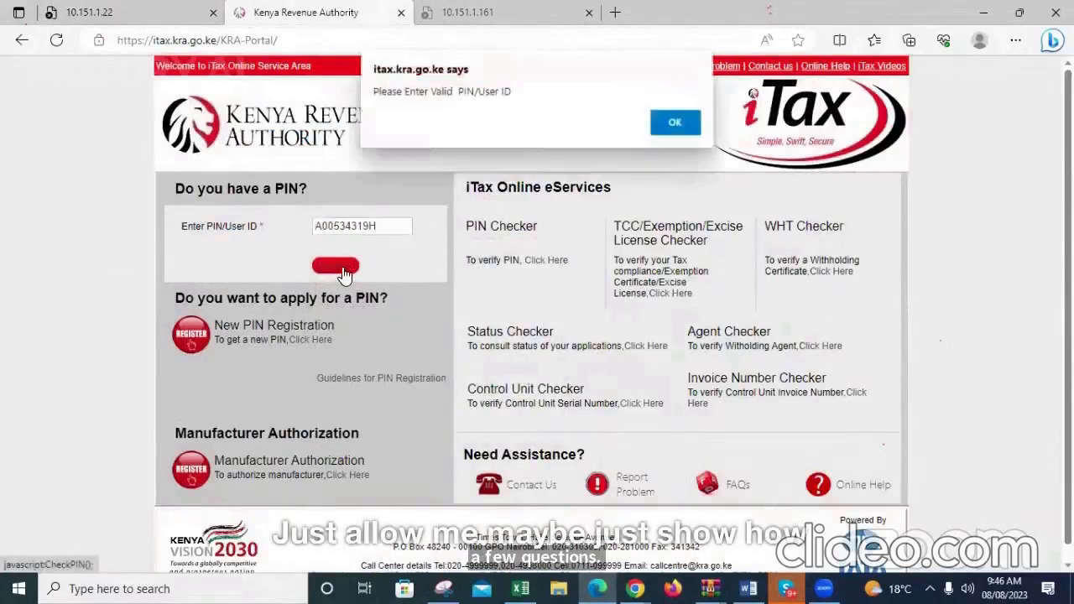
left_click(678, 122)
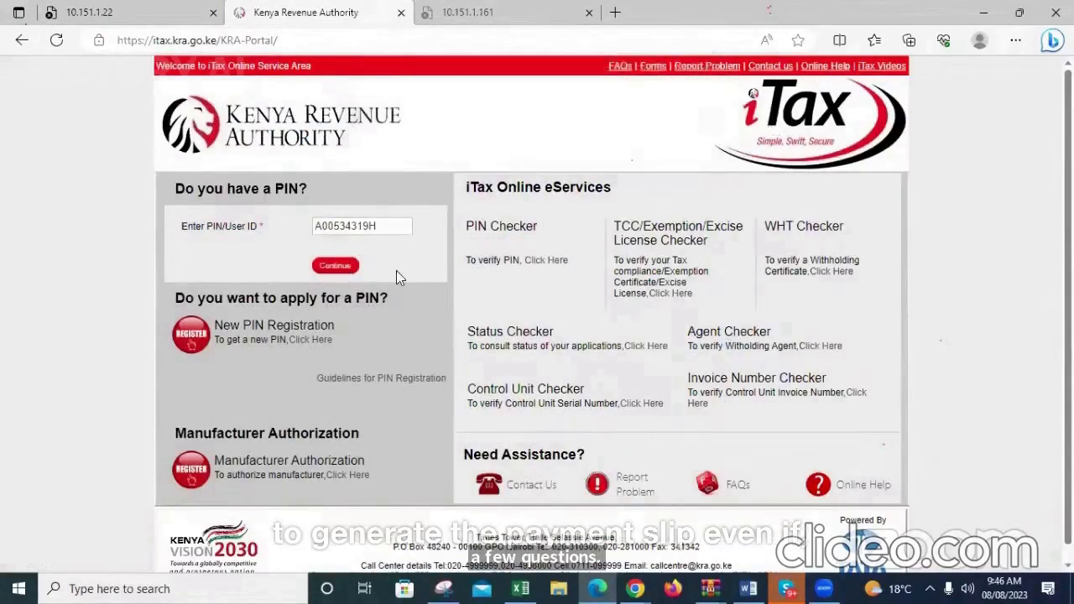
Correct the entered PIN/User ID and continue to the password entry
left_click(385, 228)
key("BackSpace")
key("BackSpace")
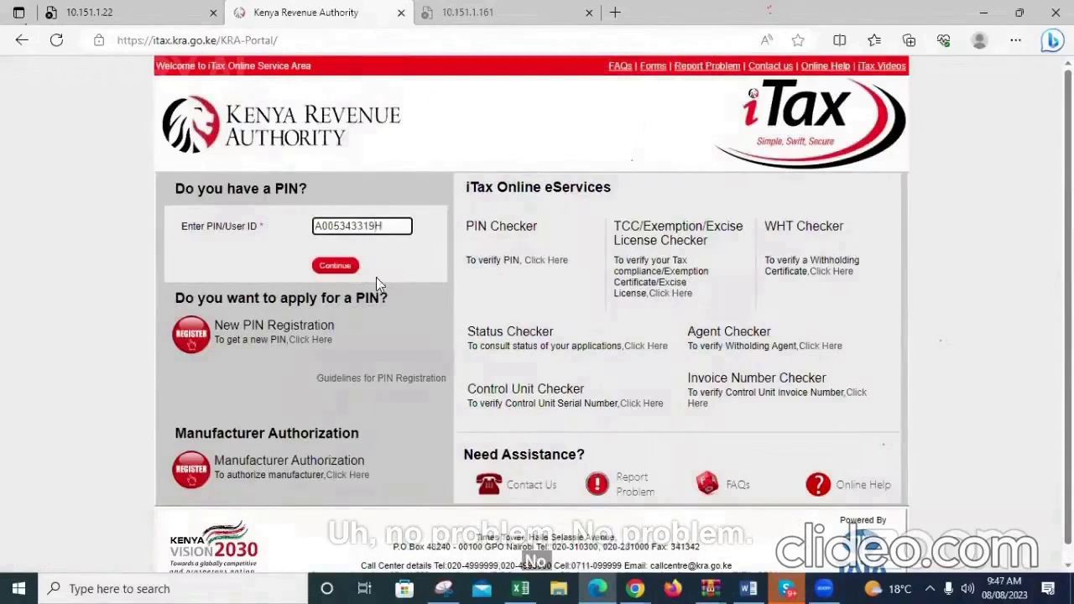
left_click(334, 265)
Enter the account password, answer the security stamp's arithmetic question and log in to iTax
left_click(336, 280)
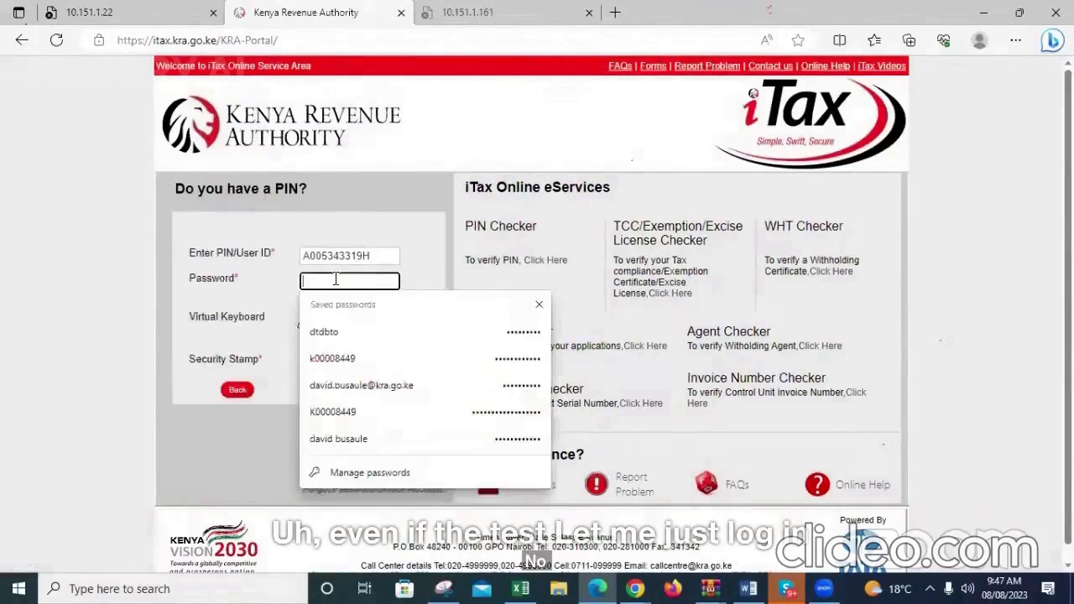
type("a")
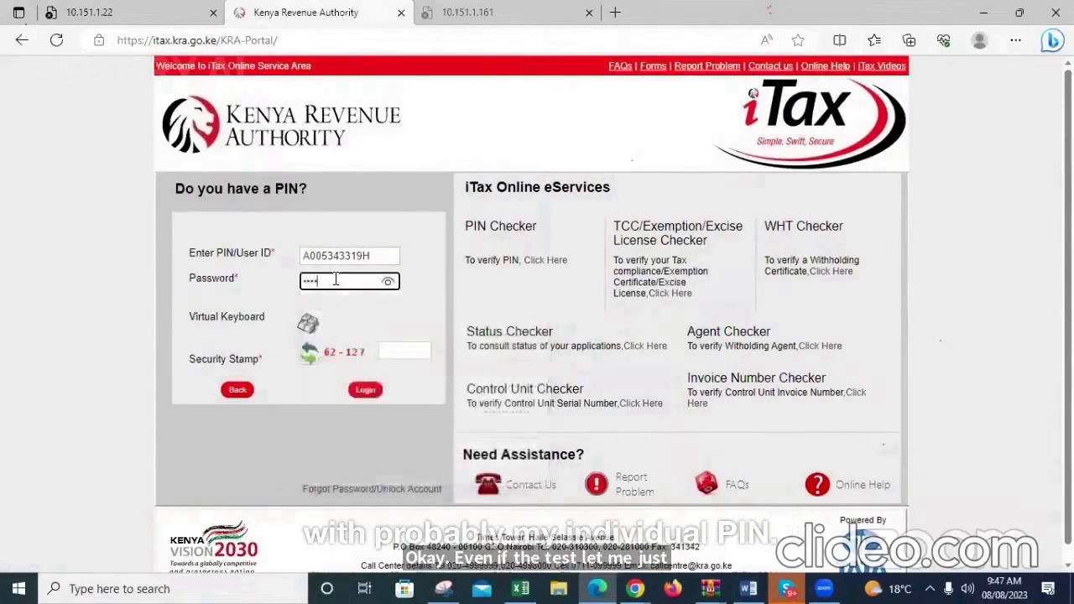
type("a")
left_click(406, 354)
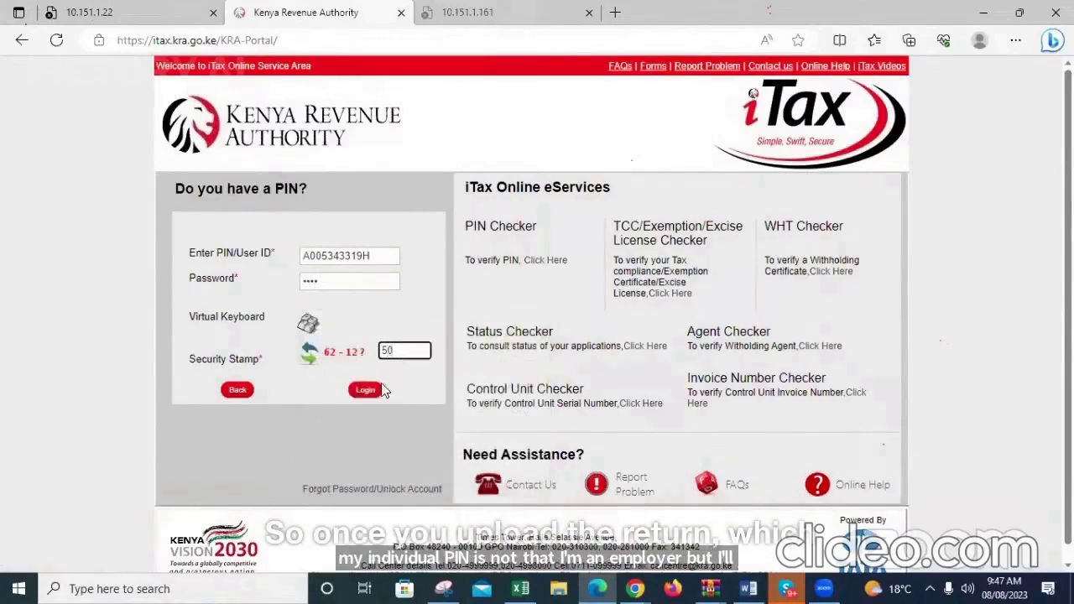
left_click(371, 392)
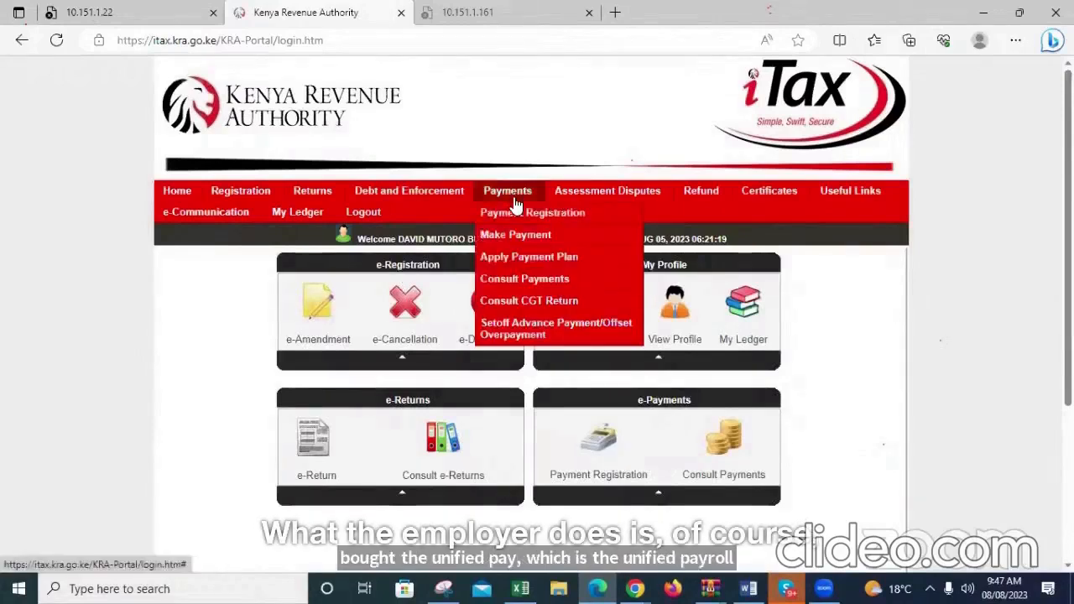
Start a payment registration with Taxpayer as the applicant type and proceed to the e-Payment Registration Form
left_click(514, 217)
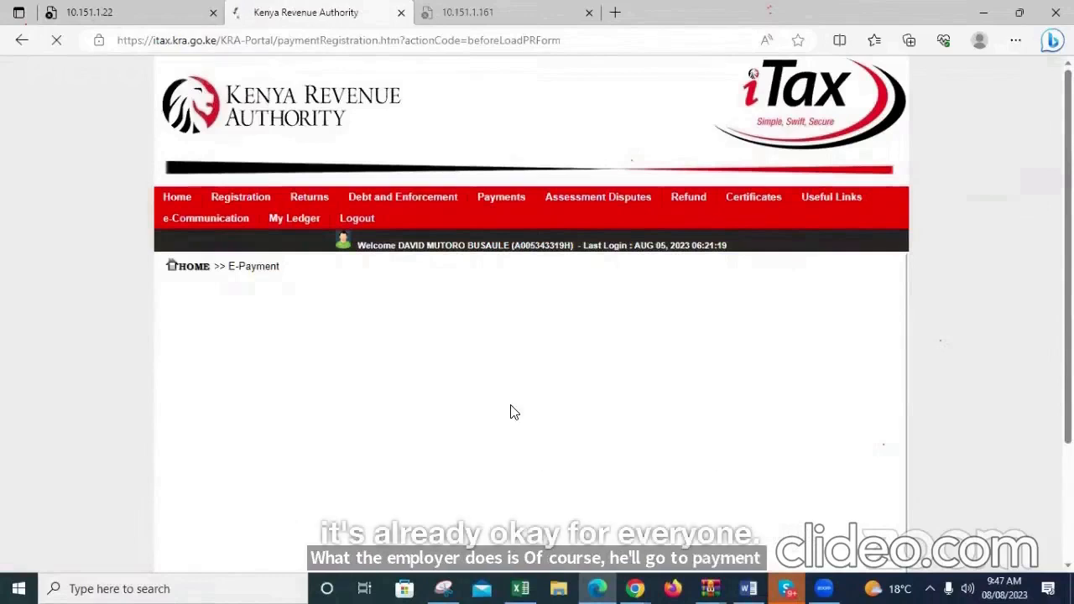
left_click(436, 339)
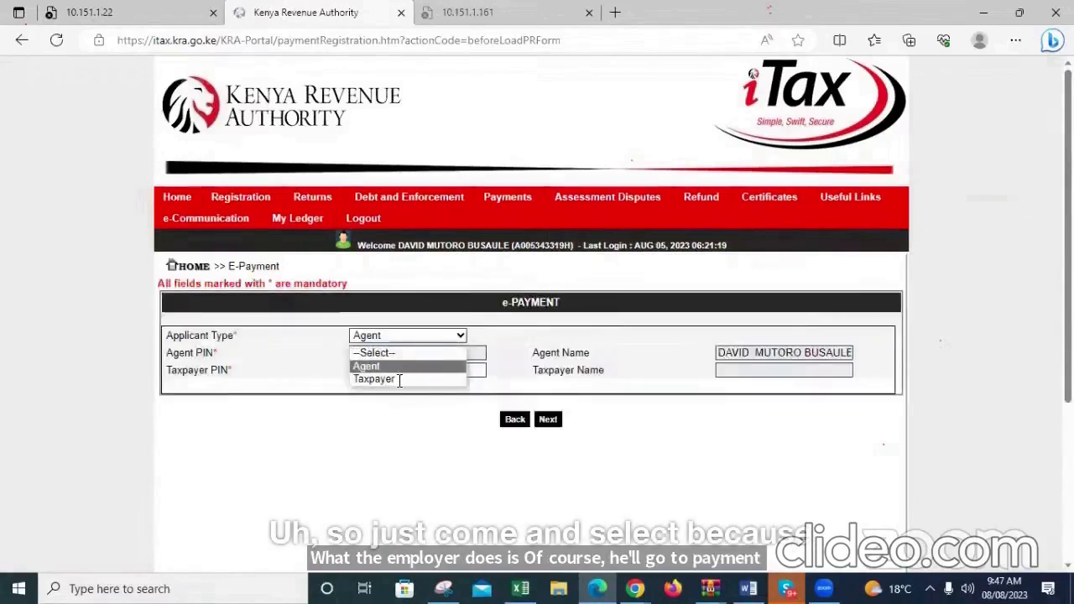
left_click(395, 381)
left_click(548, 412)
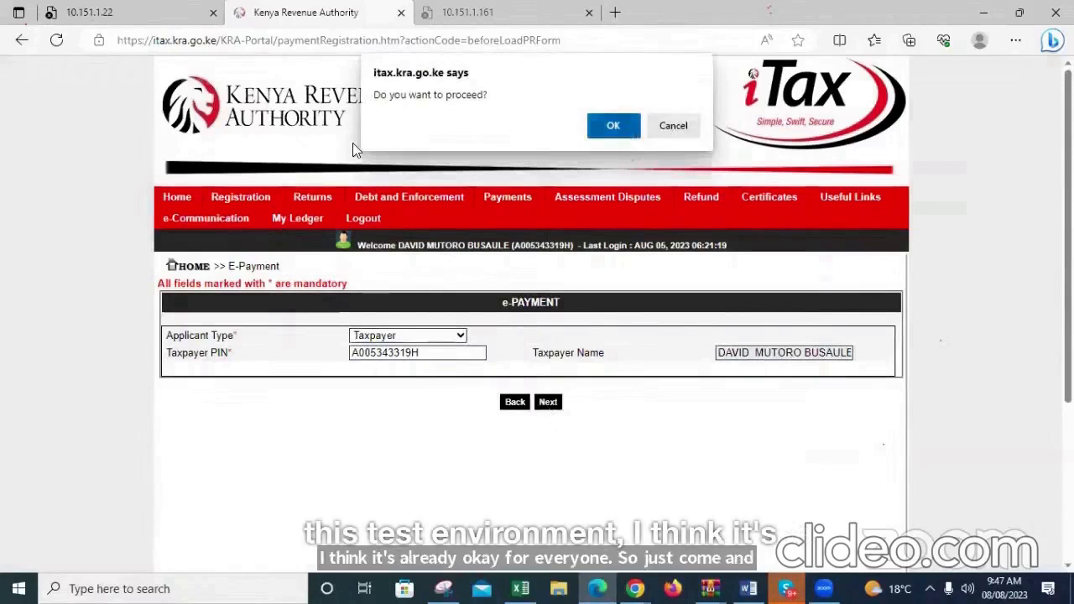
left_click(626, 131)
Retry the unreachable test portal, then change its address to 10.151.1.49:8080/KRA-Portal/ and load it
left_click(133, 25)
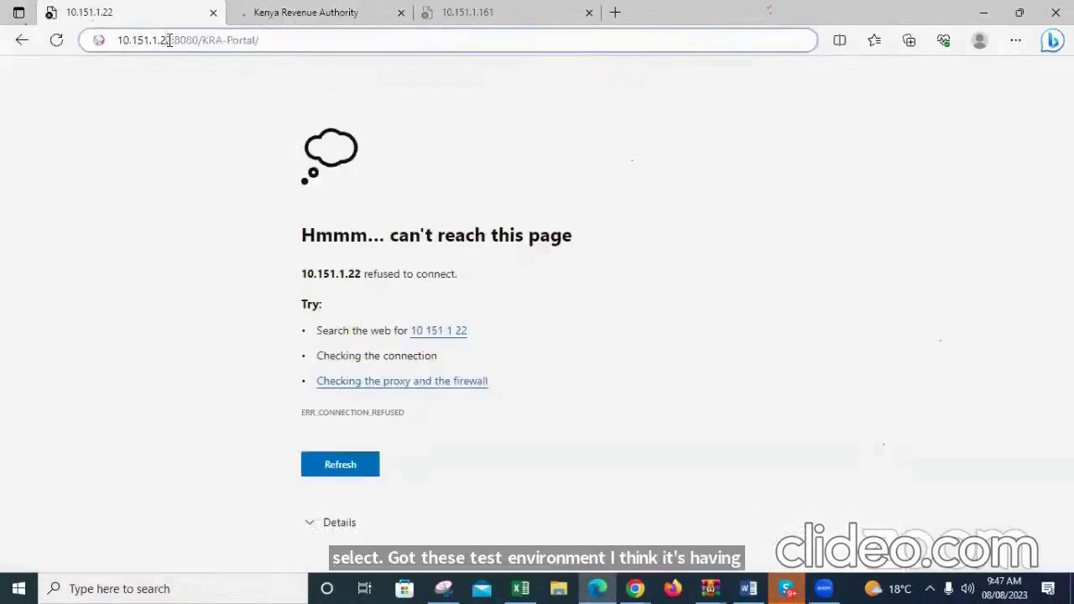
key("Return")
left_click(173, 46)
key("BackSpace")
key("BackSpace")
type("49")
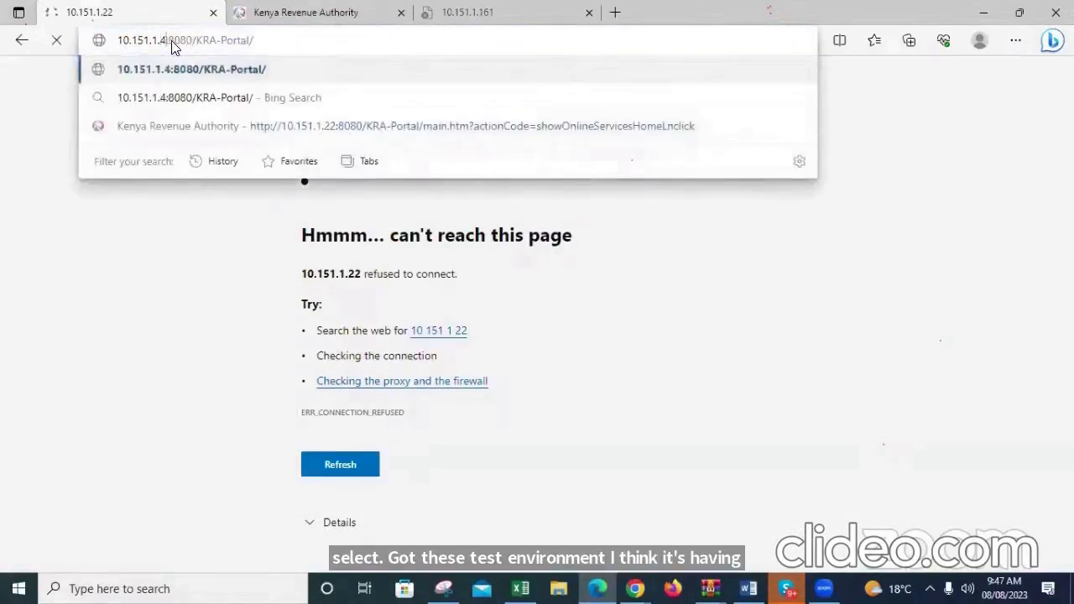
key("Return")
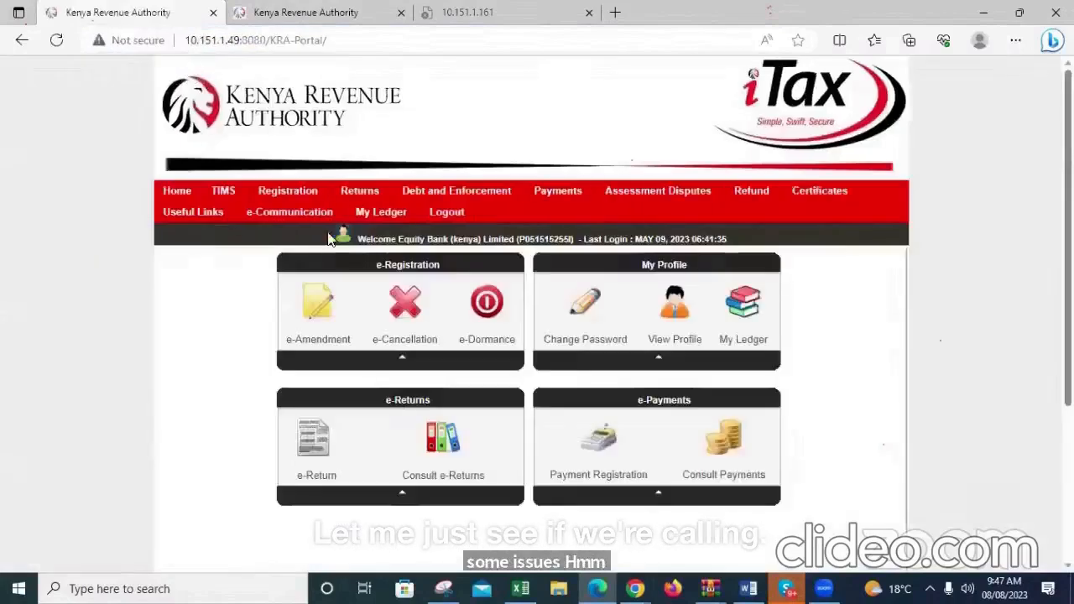
Try to open the payment registration form for the Equity Bank taxpayer on the test portal
left_click(552, 215)
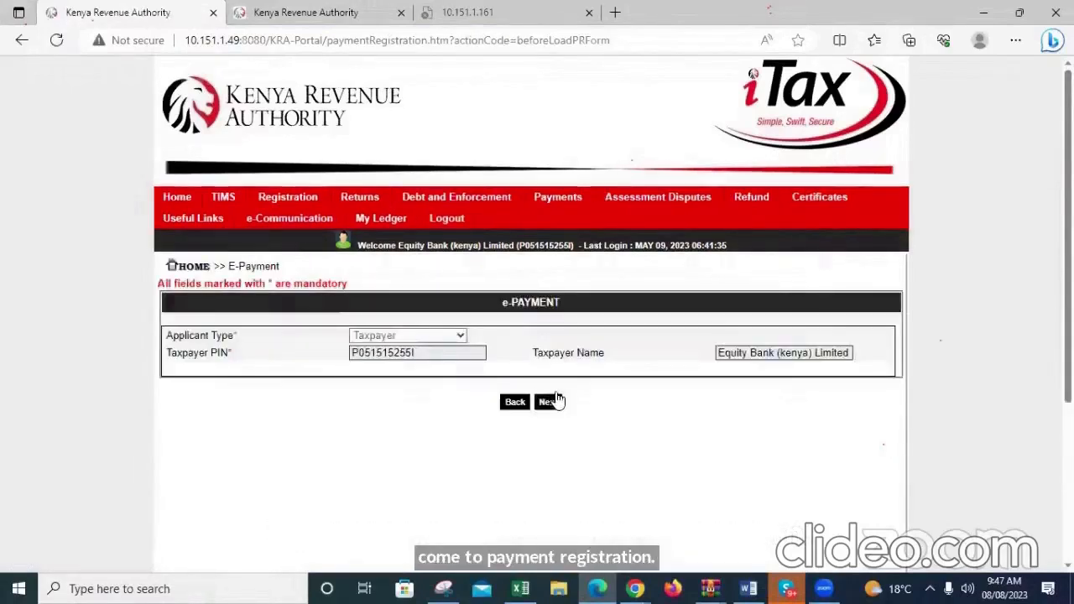
left_click(552, 405)
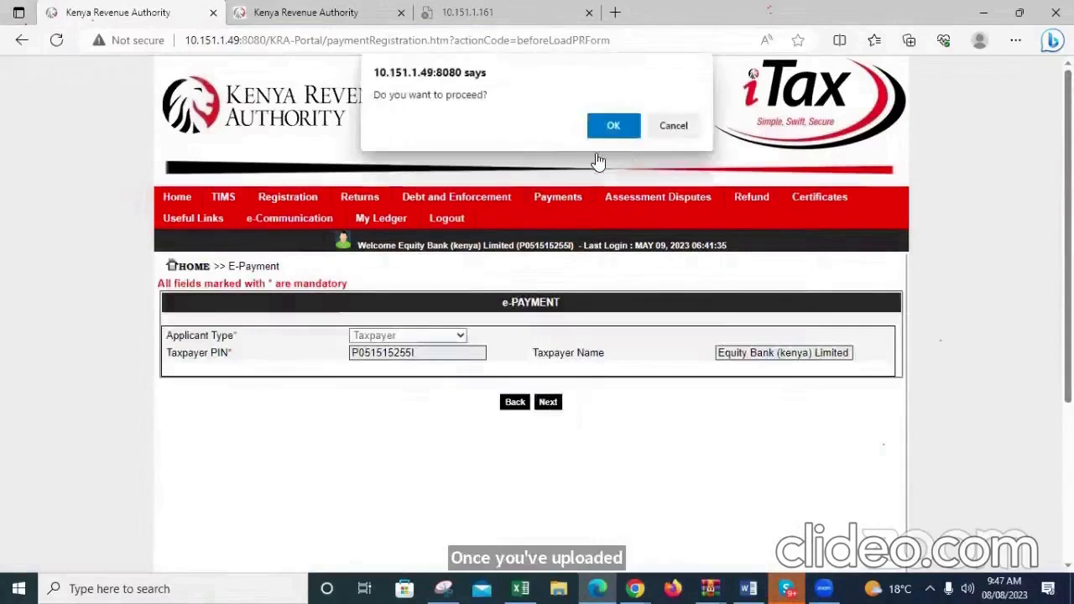
left_click(618, 122)
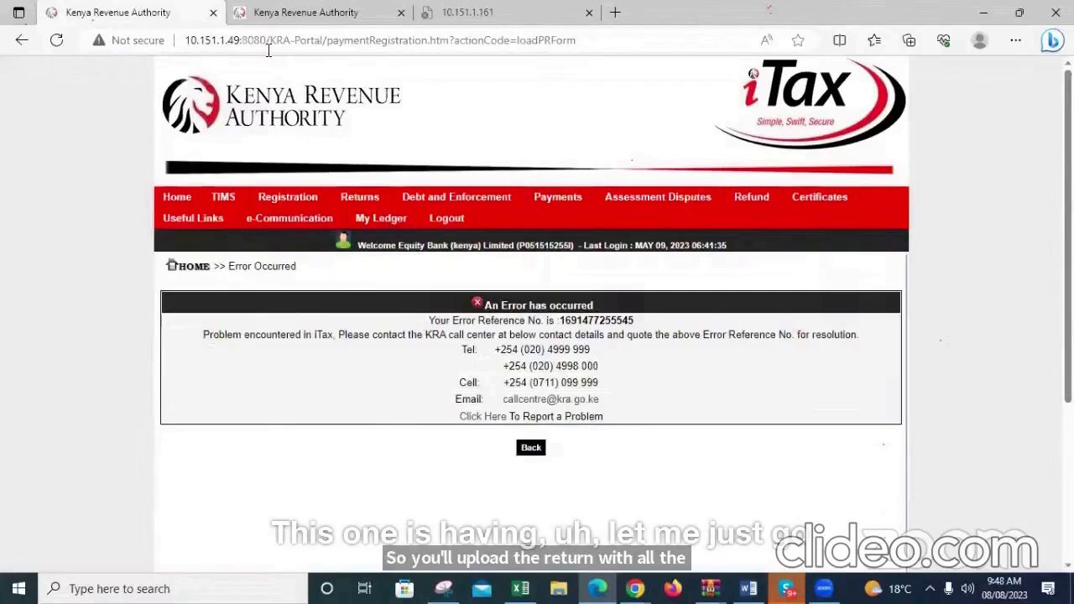
Return to the public iTax payment form, set the tax head to Income Tax and view its tax sub heads
left_click(305, 12)
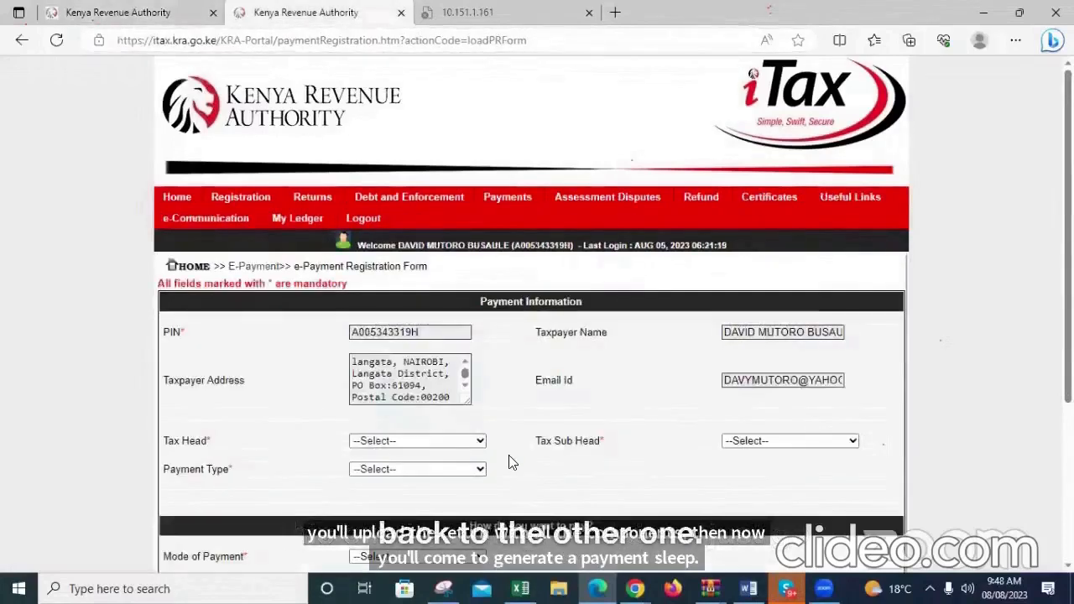
left_click(478, 441)
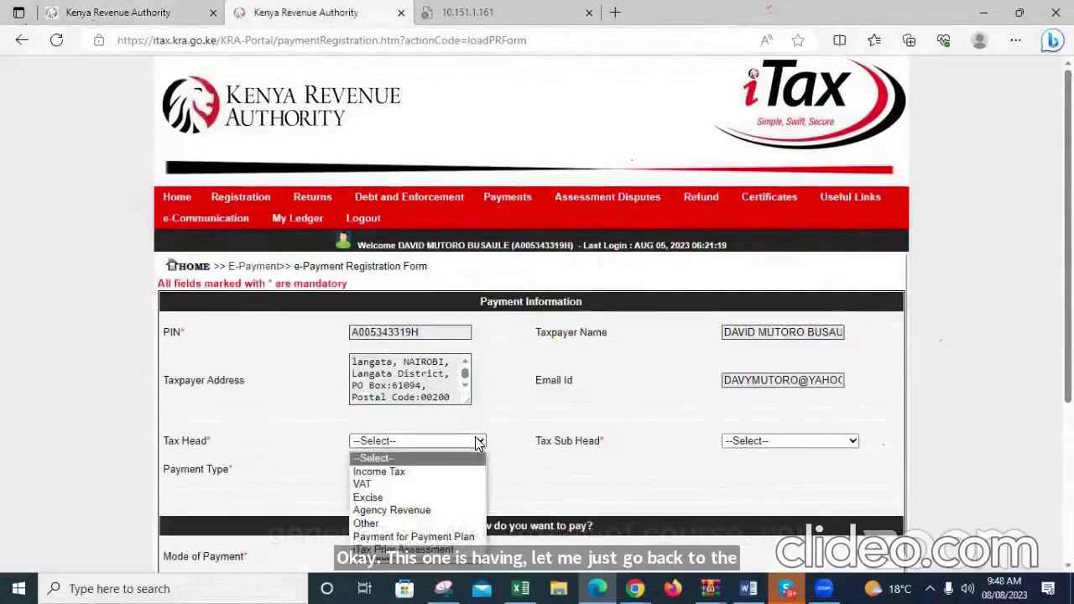
left_click(411, 473)
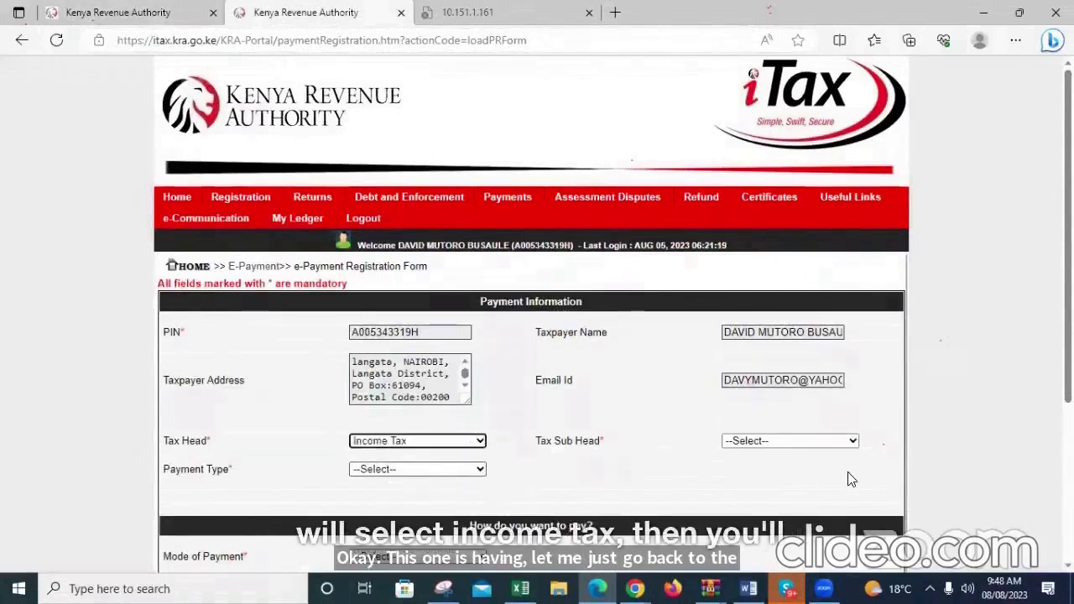
left_click(811, 443)
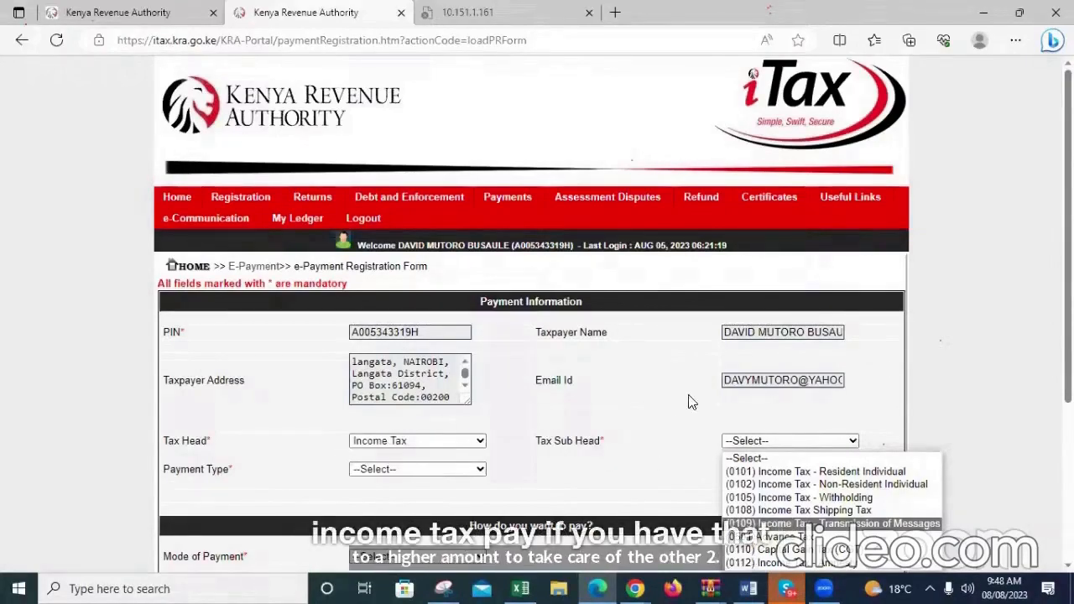
Set the tax head to Agency Revenue with the sub head (0511)Housing Levy, and open the tax period's year choices
left_click(418, 444)
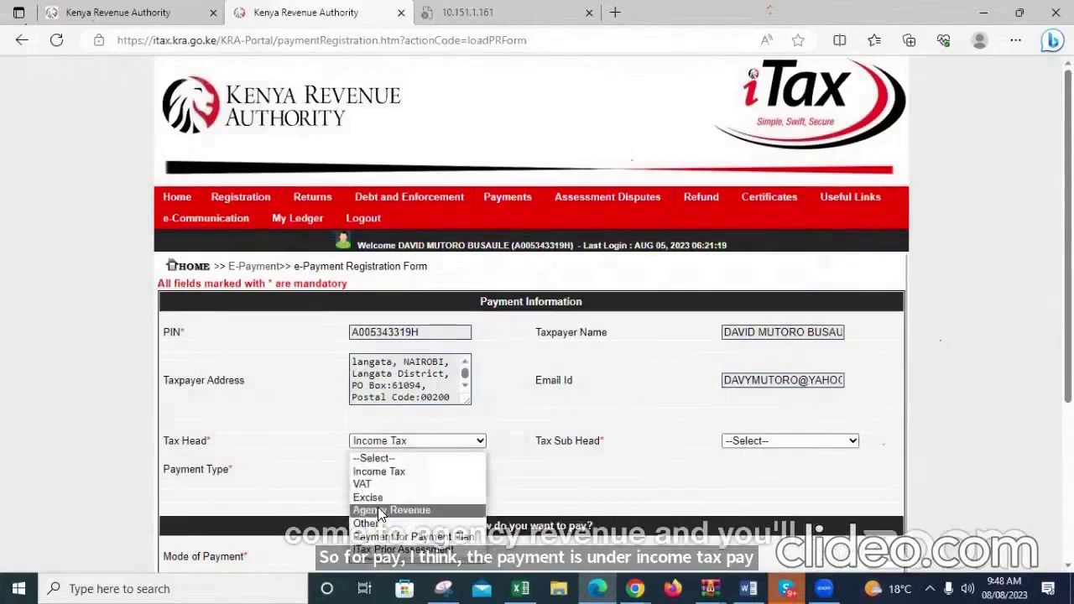
left_click(379, 508)
left_click(806, 442)
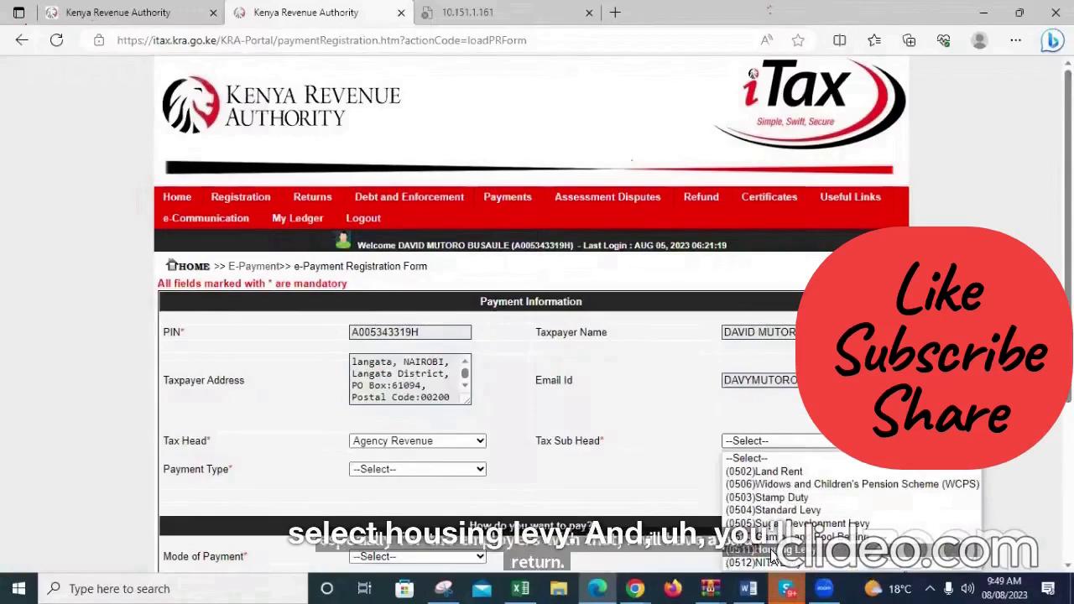
left_click(771, 551)
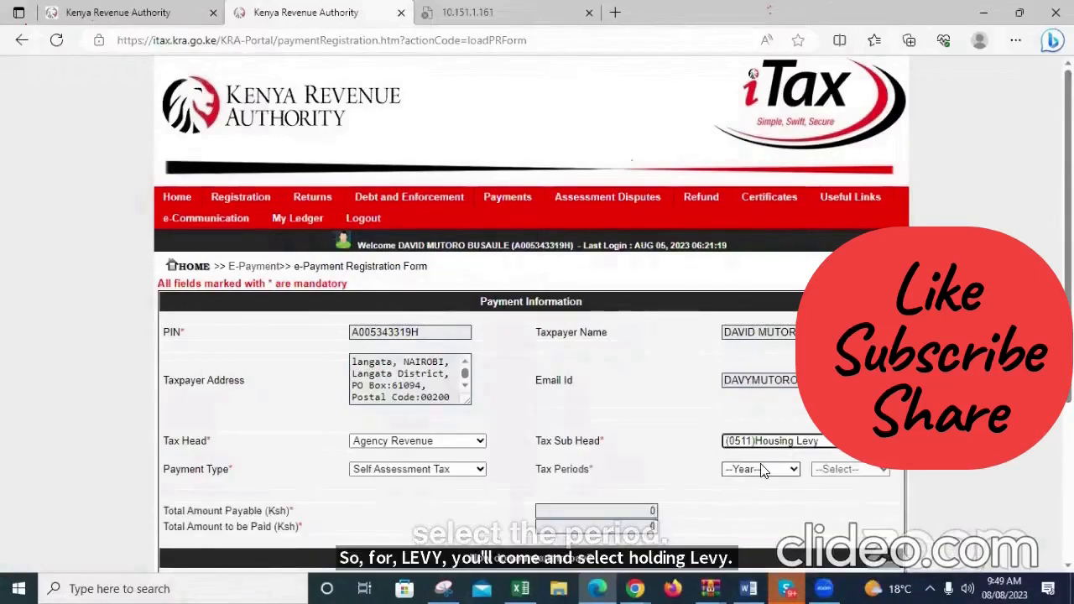
left_click(759, 470)
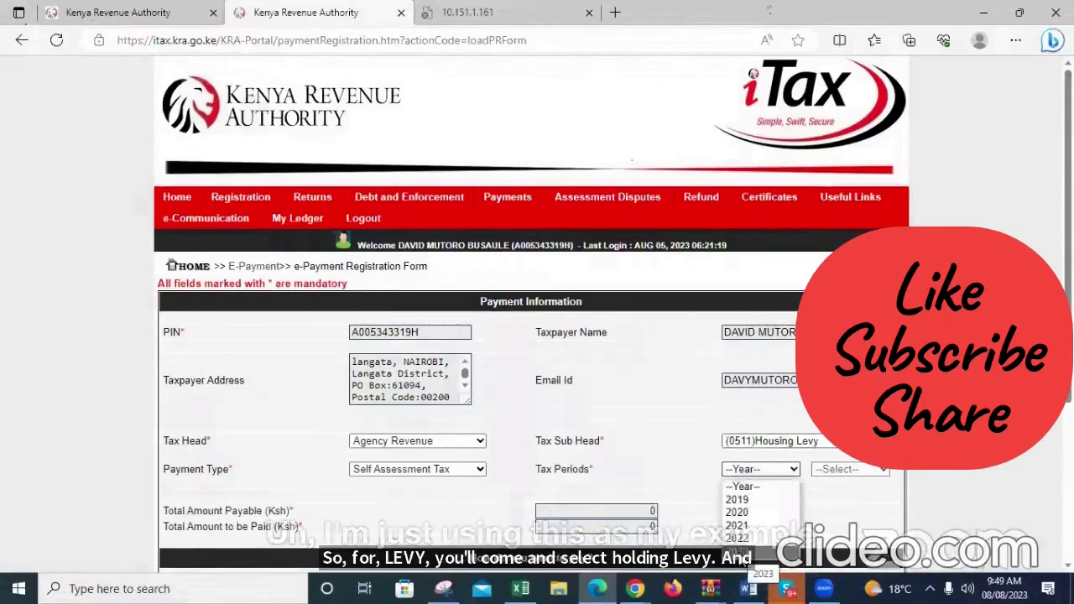
Retry the online services page of the test portal on 10.151.1.22:8080, then return to the public payment form
left_click(123, 18)
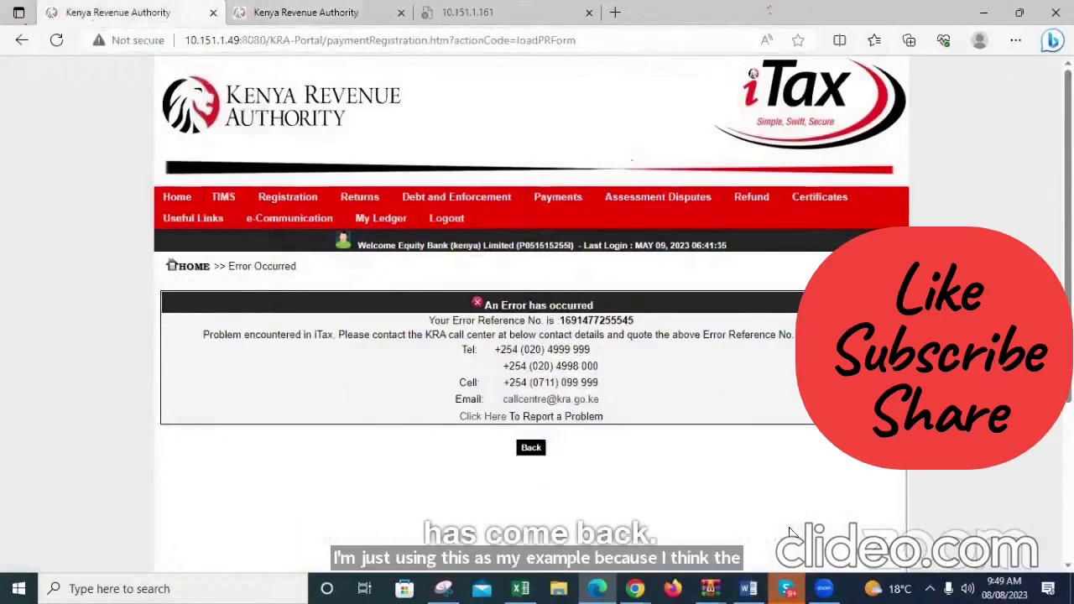
left_click(228, 44)
triple_click(227, 47)
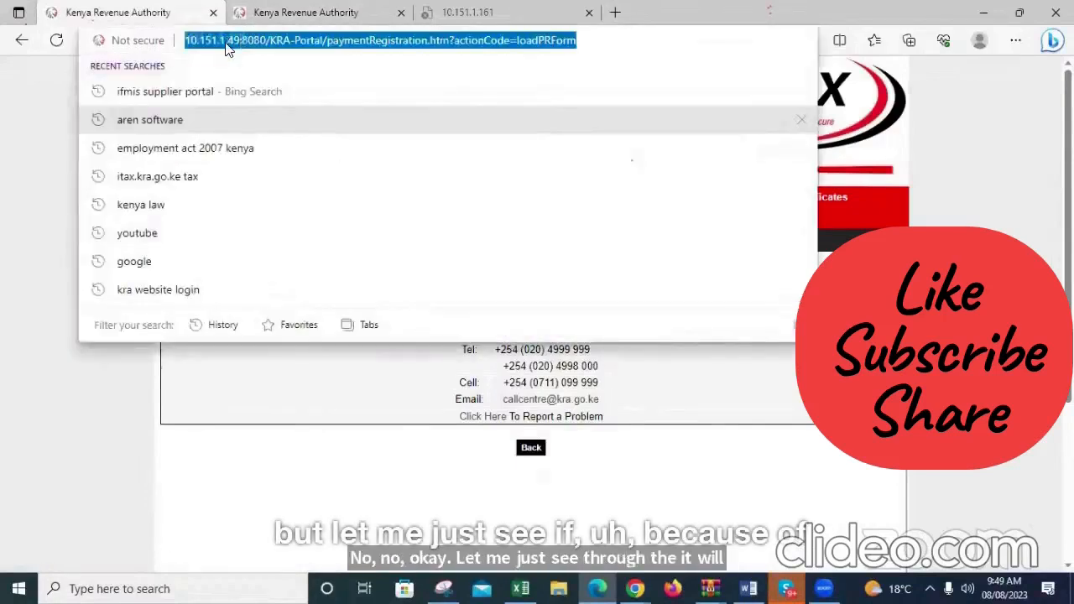
type("10")
left_click(224, 69)
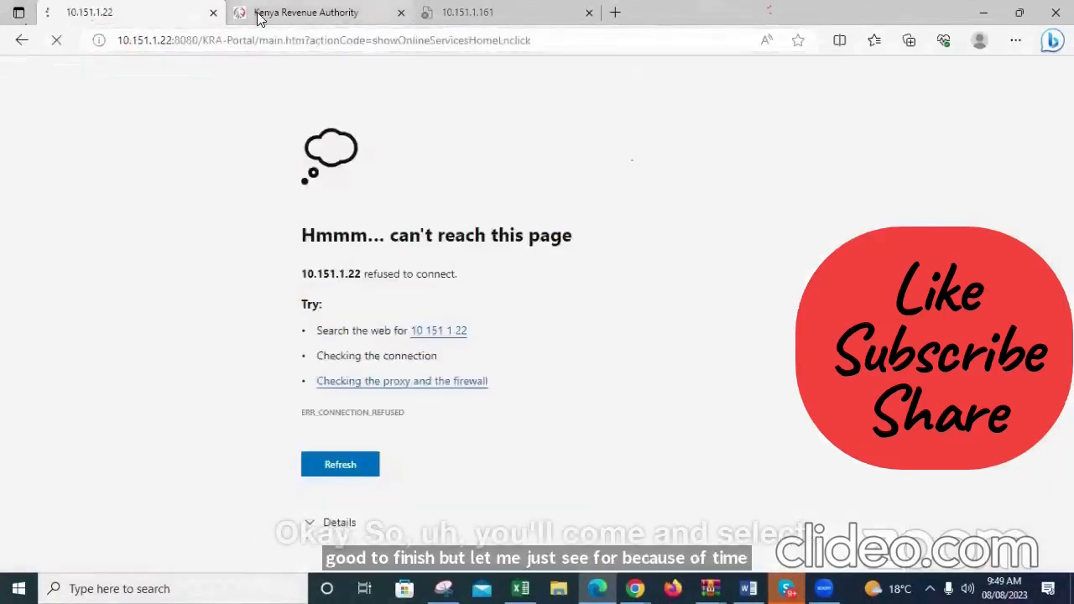
left_click(258, 17)
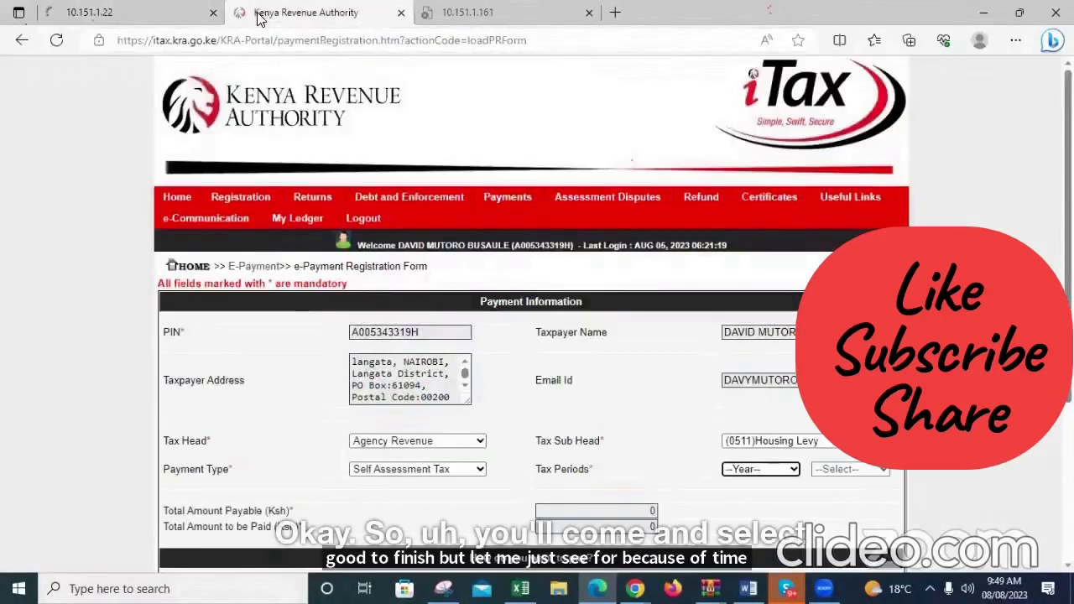
Set the Housing Levy tax period's year to 2023, and change the tax sub head to (0512)NITA Levy
left_click(760, 469)
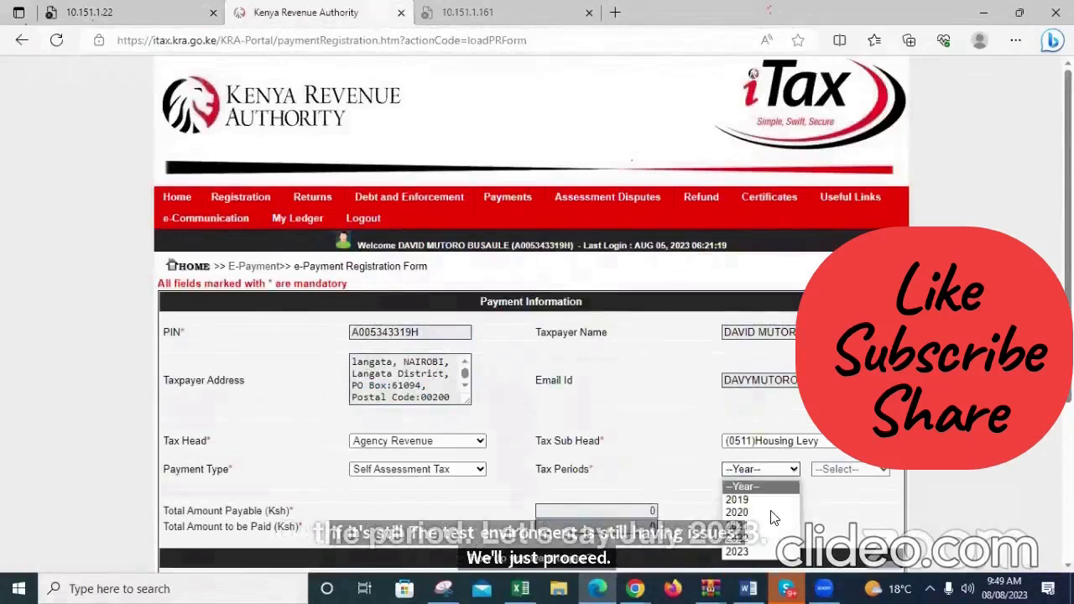
left_click(746, 554)
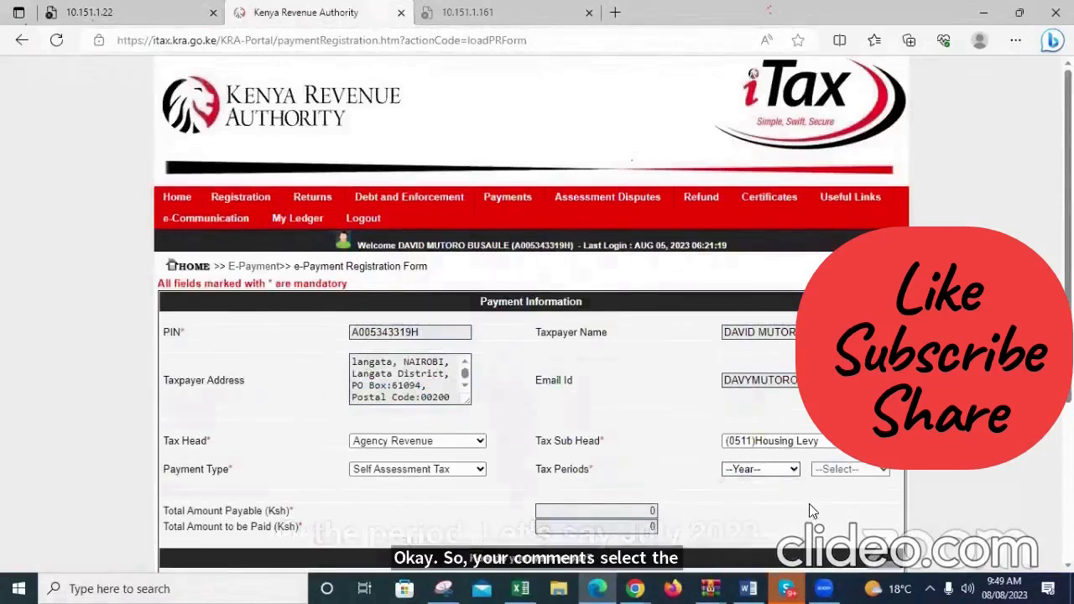
left_click(842, 470)
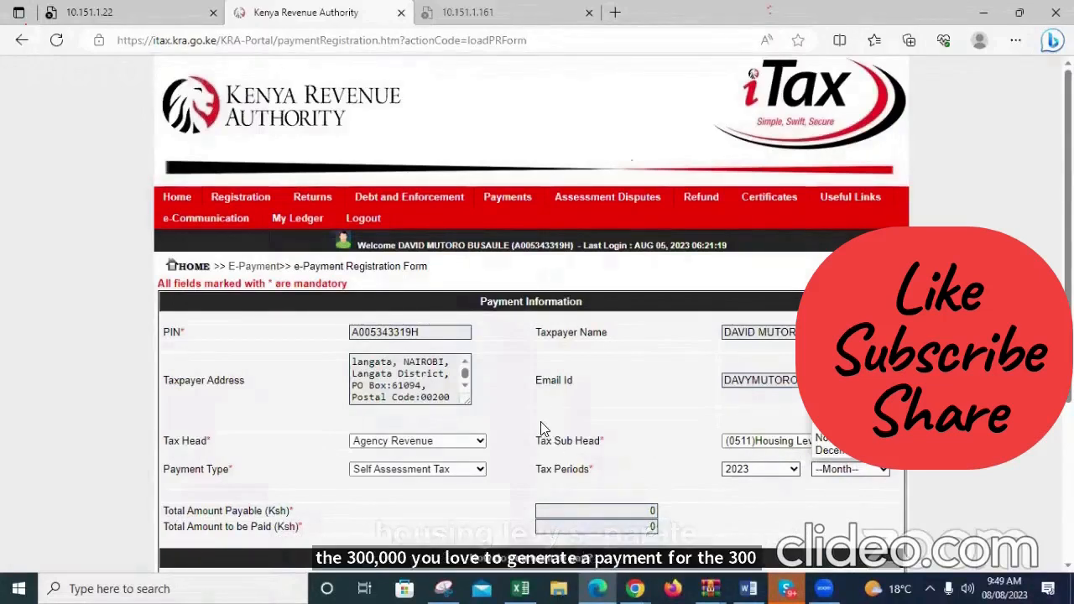
left_click(780, 445)
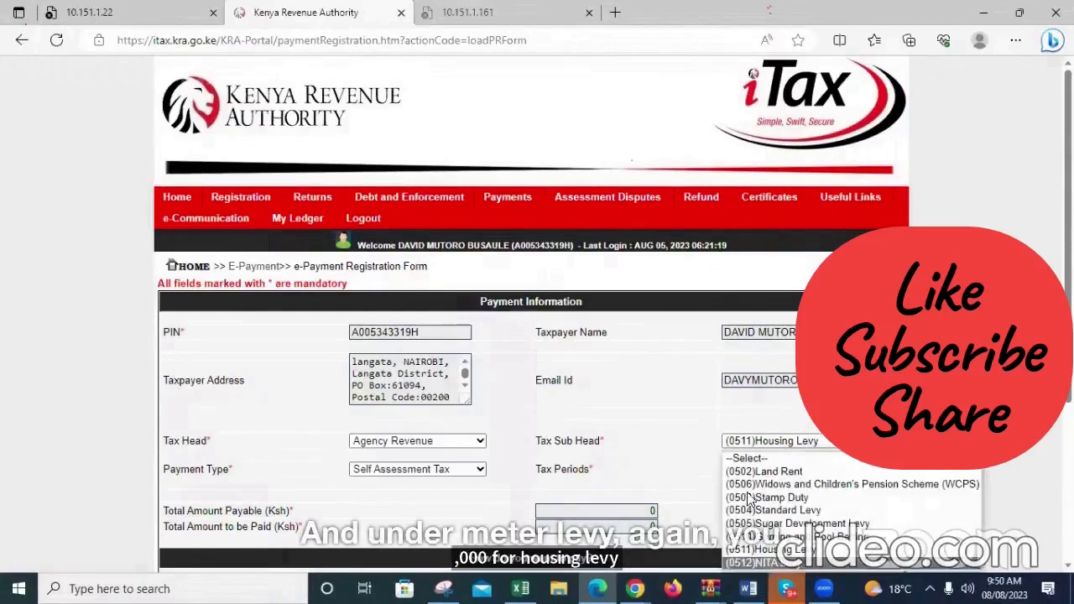
left_click(761, 563)
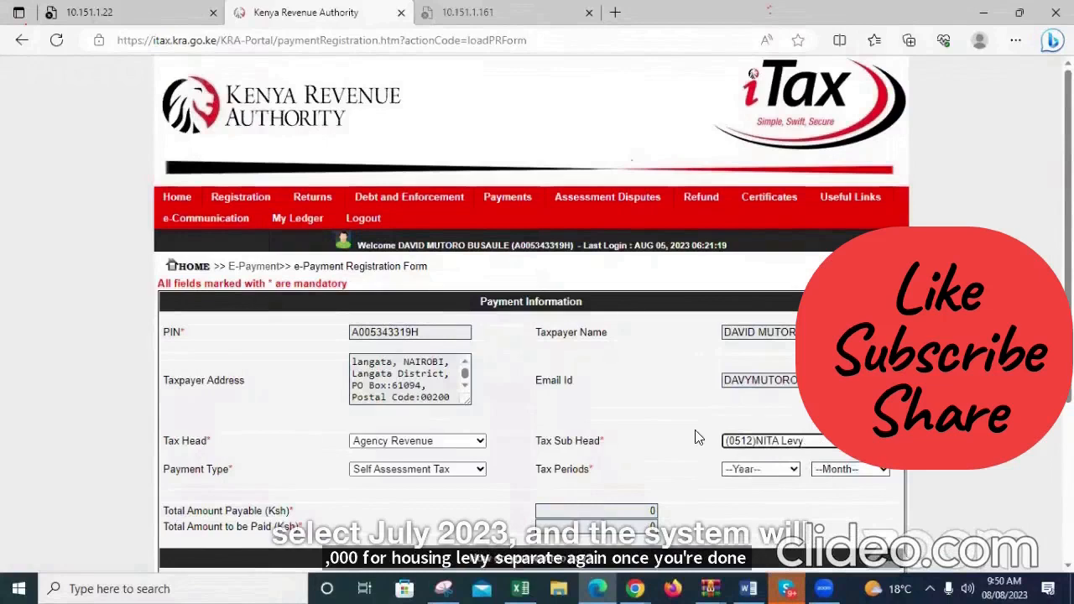